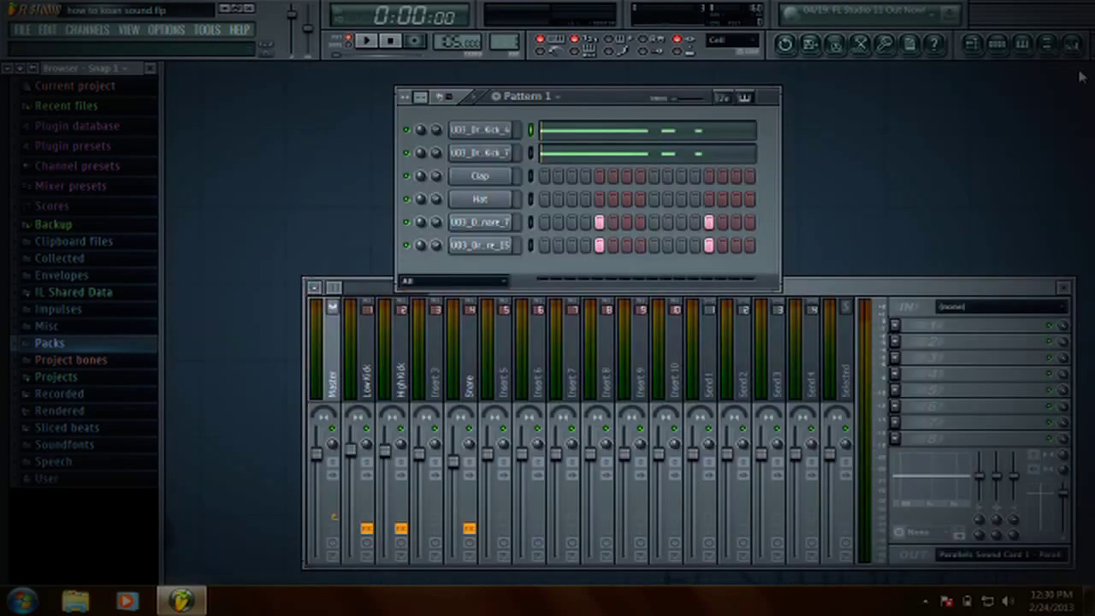
- Reposition the mixer, play Pattern 1 to hear the drum loop, and stop playback
left_click_drag(920, 286, 819, 185)
left_click(615, 102)
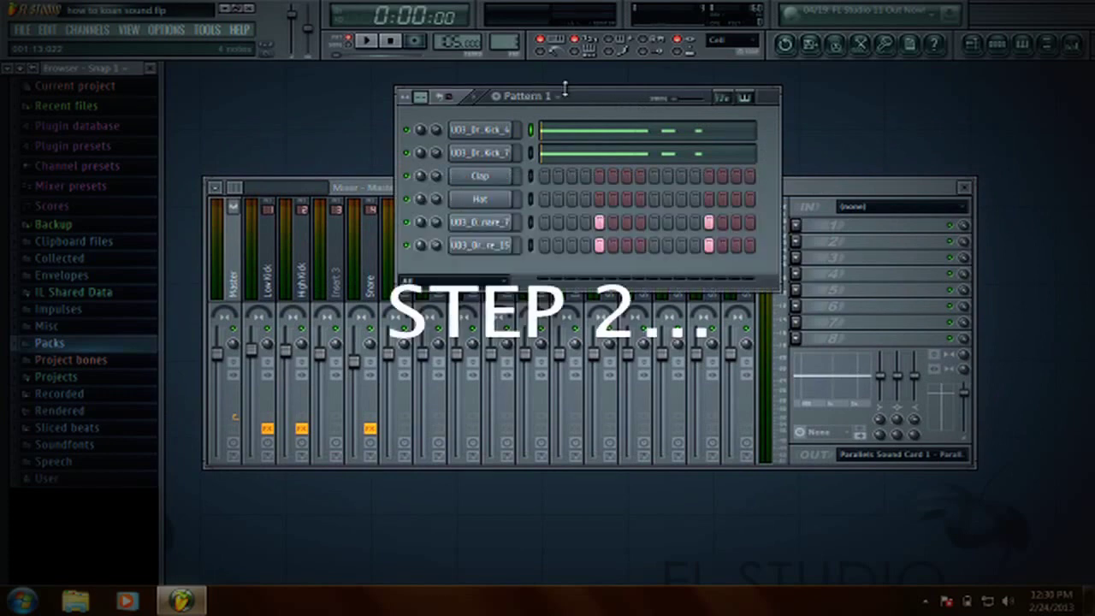
left_click(368, 43)
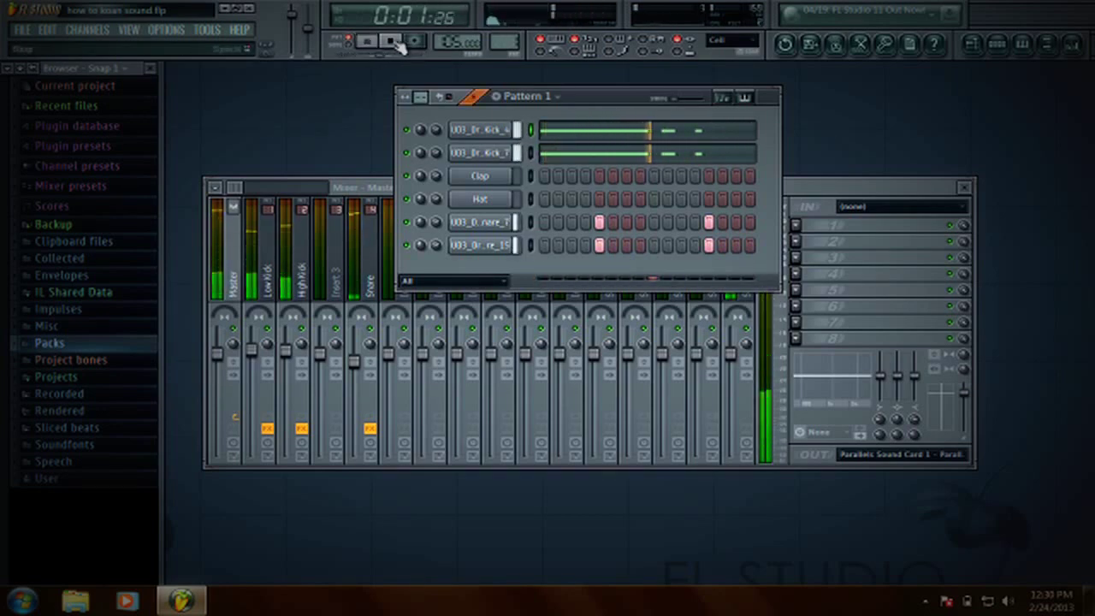
left_click(391, 42)
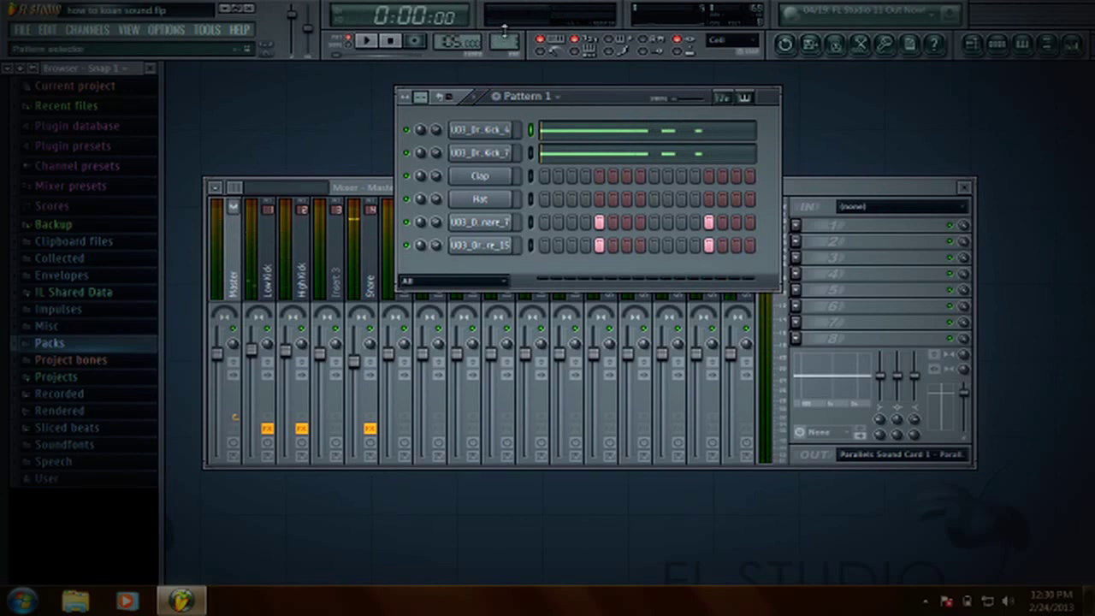
- Switch to Pattern 2 and insert an FL Slayer channel at the first kick channel
scroll(505, 34, "up", 1)
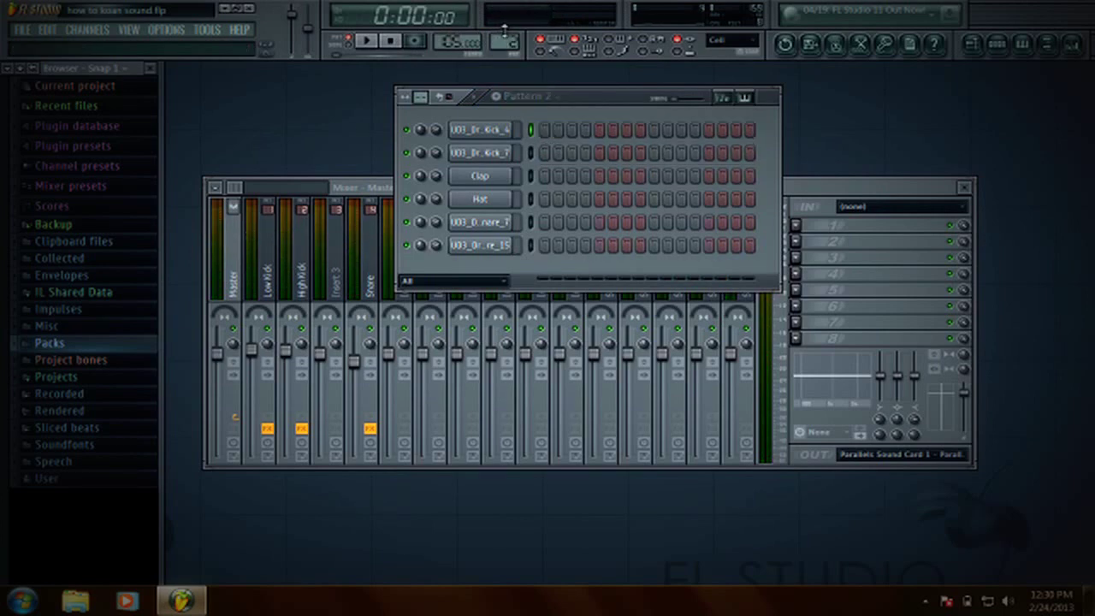
left_click_drag(597, 106, 501, 83)
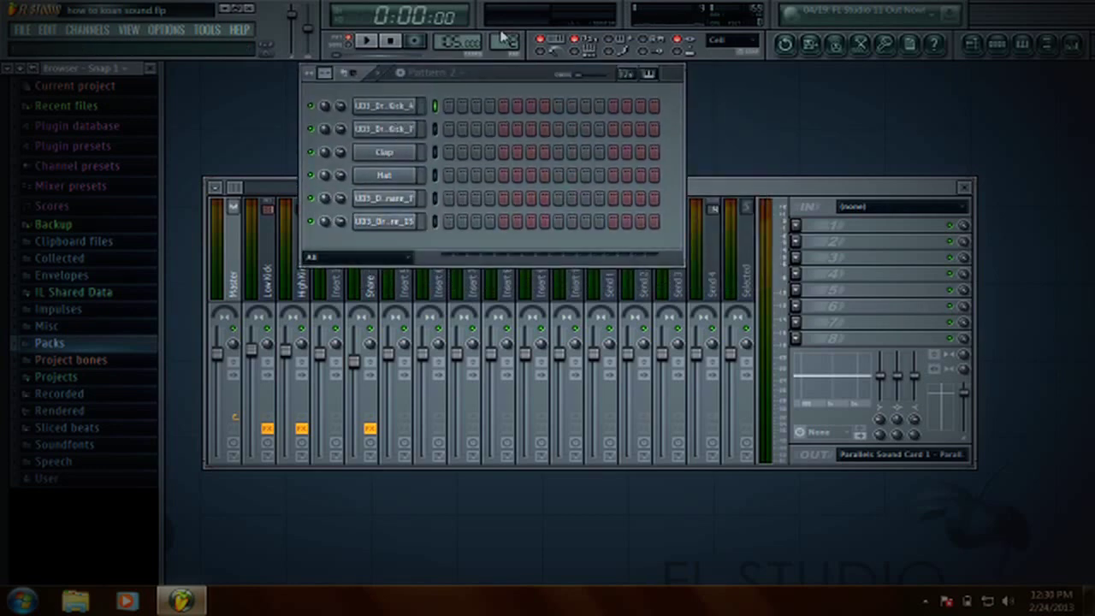
right_click(409, 112)
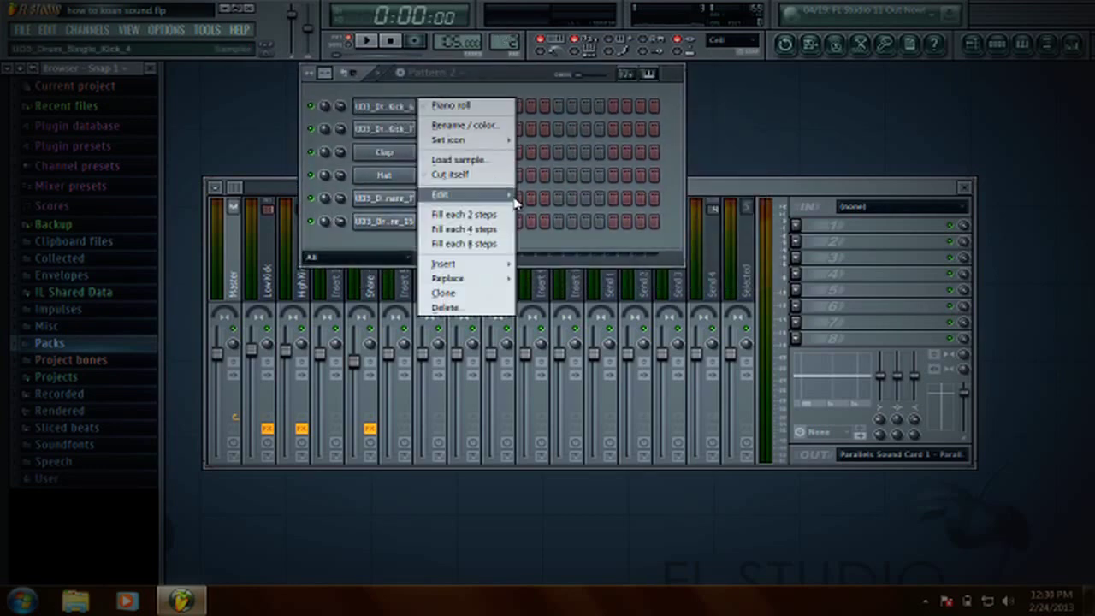
mouse_move(472, 264)
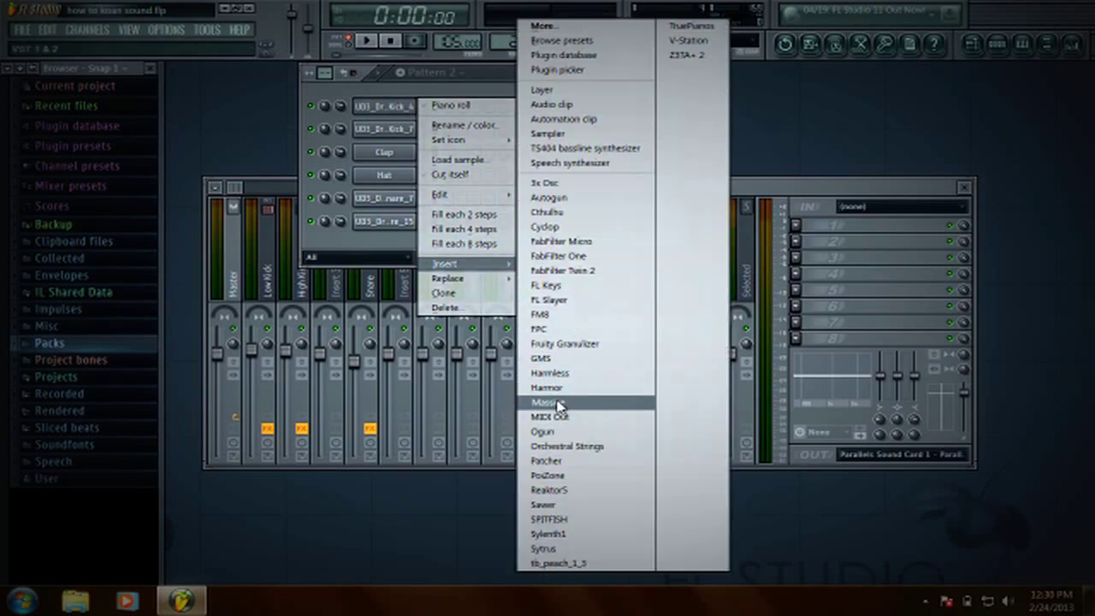
left_click(552, 300)
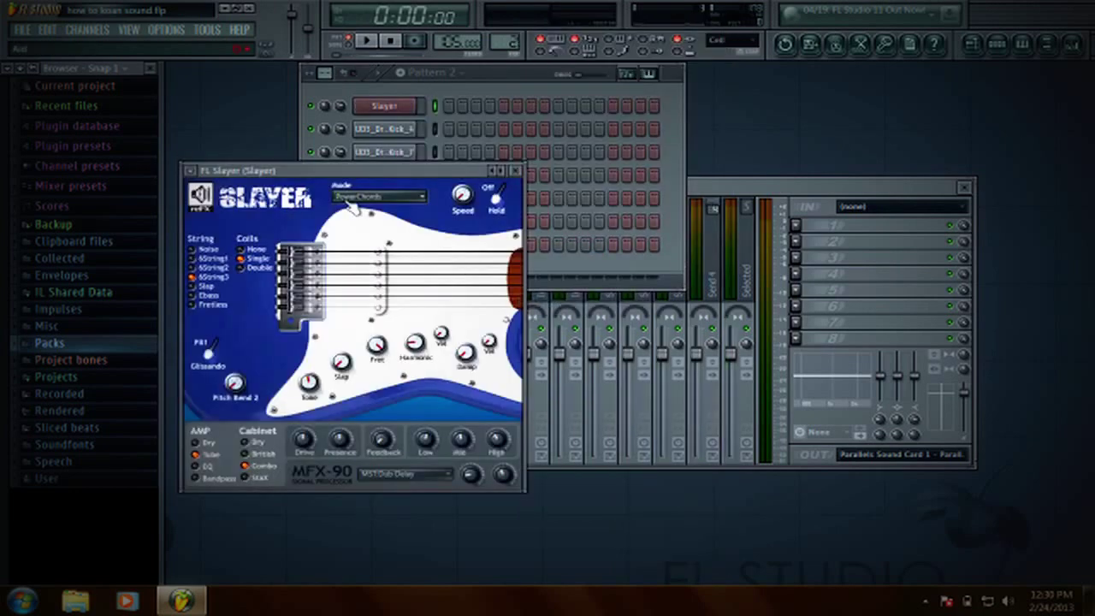
left_click(193, 171)
left_click(336, 178)
left_click_drag(392, 176, 508, 79)
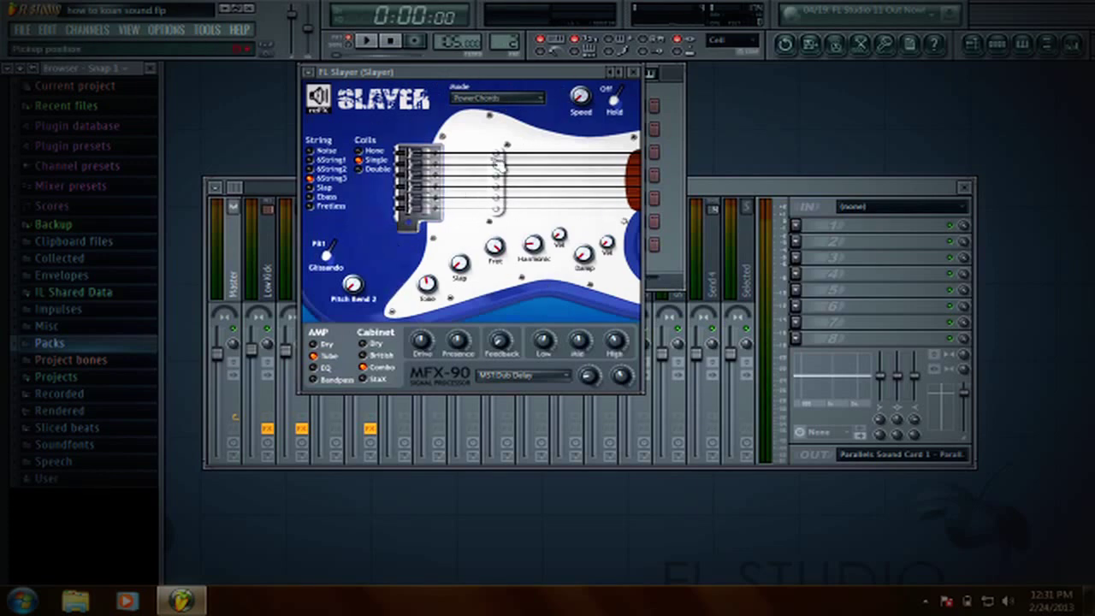
- Load the BASS Punch preset in FL Slayer and shift its pickup towards the bridge
left_click(520, 99)
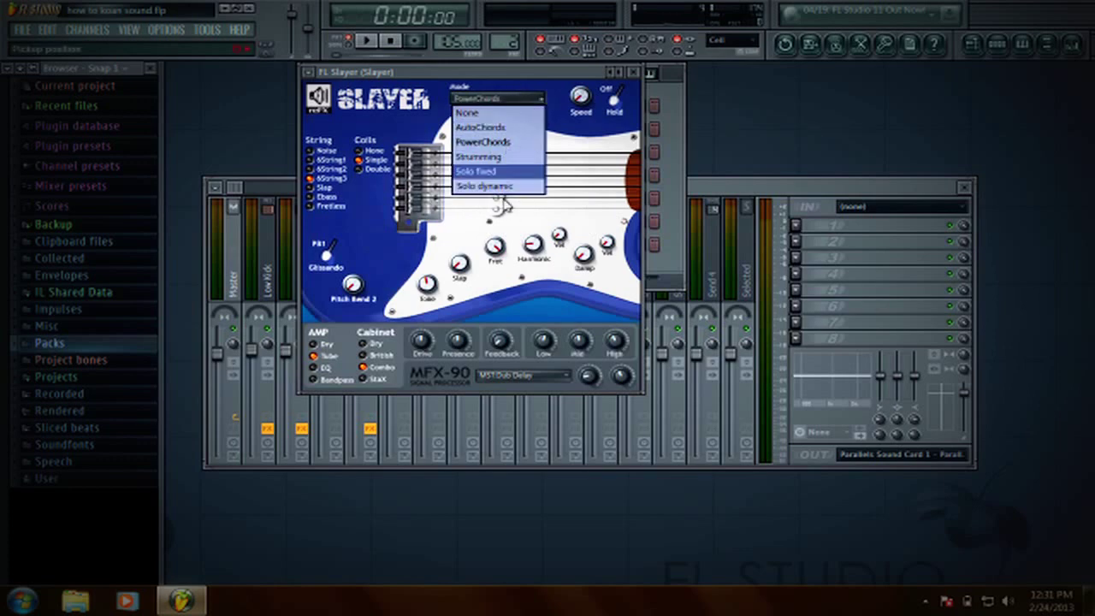
left_click(323, 77)
left_click(323, 77)
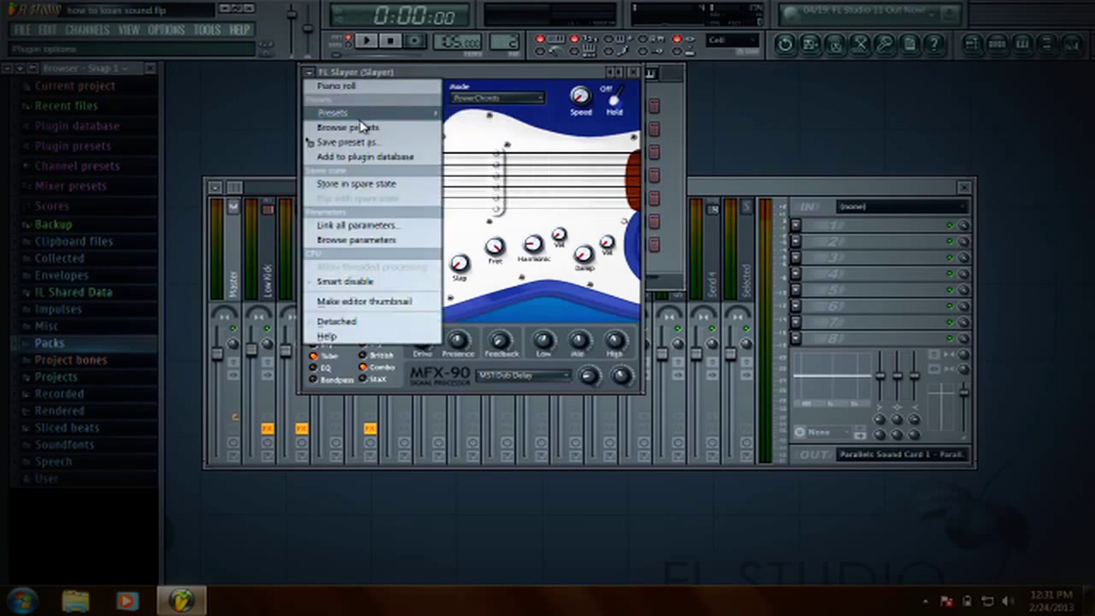
mouse_move(360, 113)
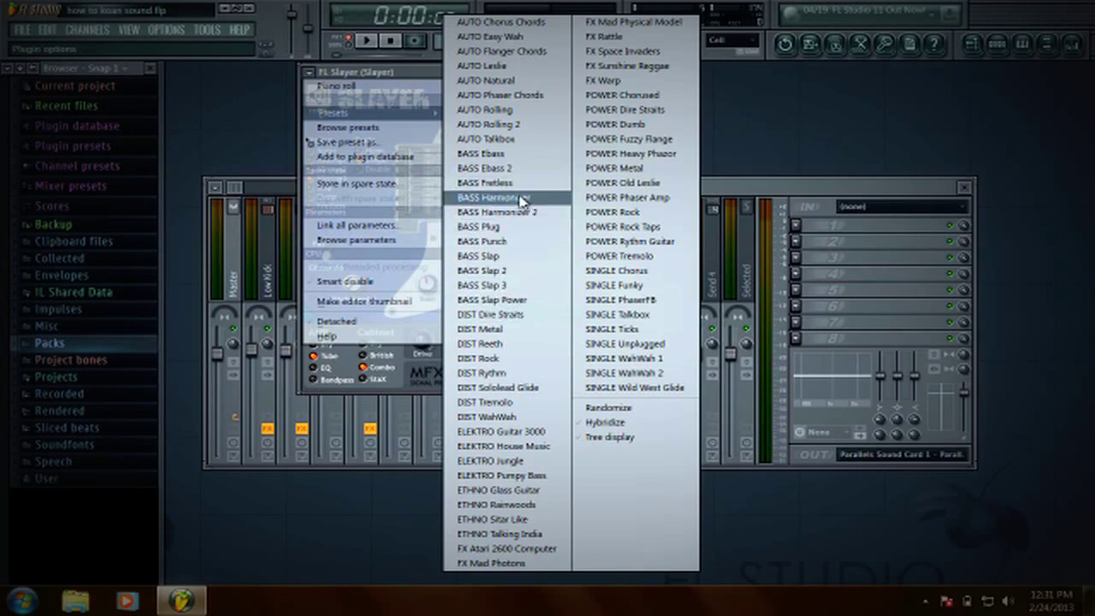
left_click(516, 248)
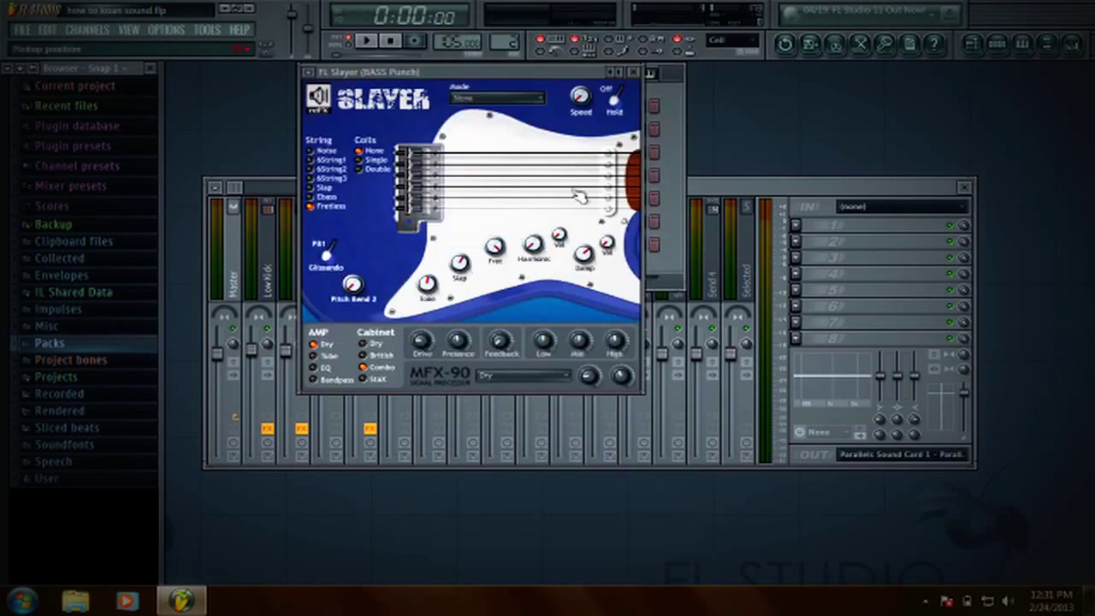
left_click_drag(579, 197, 465, 226)
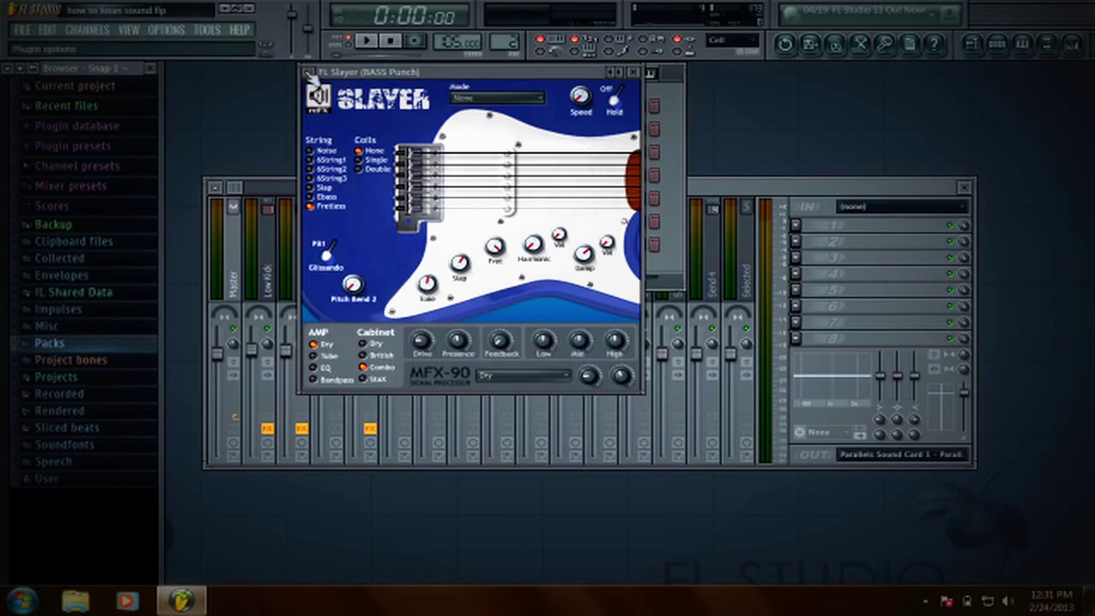
- Show the FL Slayer channel's piano roll and audition several notes on its keyboard
key("F6")
right_click(398, 108)
left_click(443, 109)
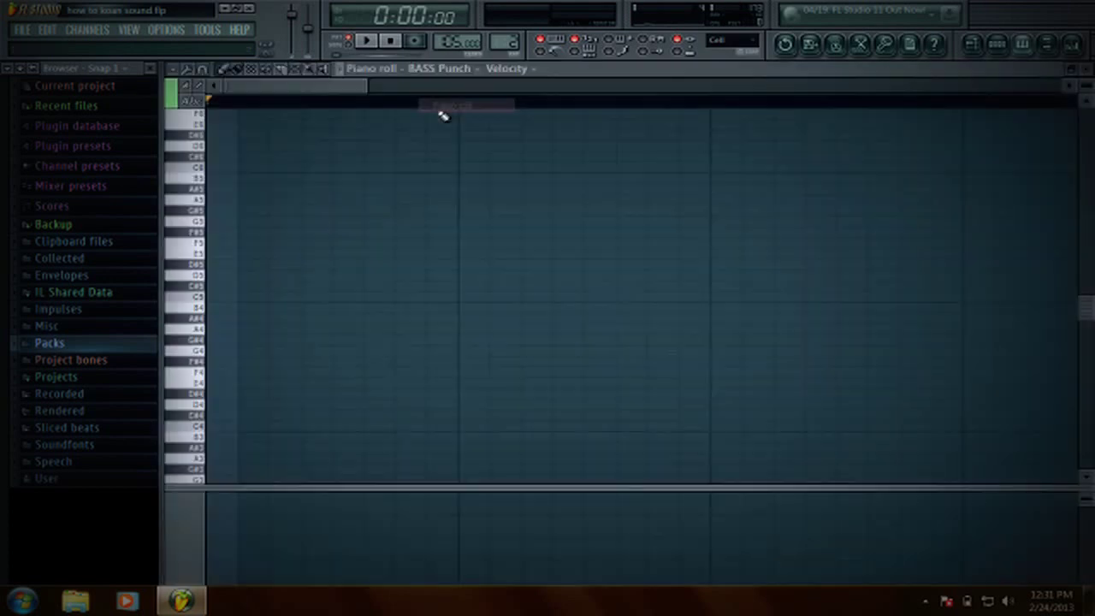
left_click(205, 289)
left_click(204, 224)
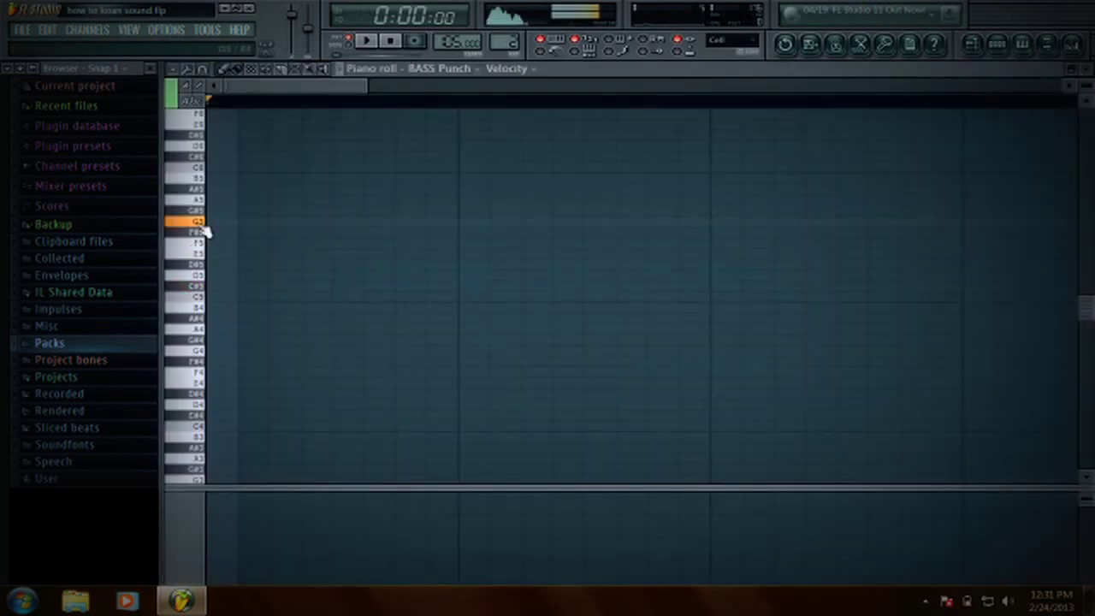
left_click(204, 232)
scroll(227, 259, "down", 2)
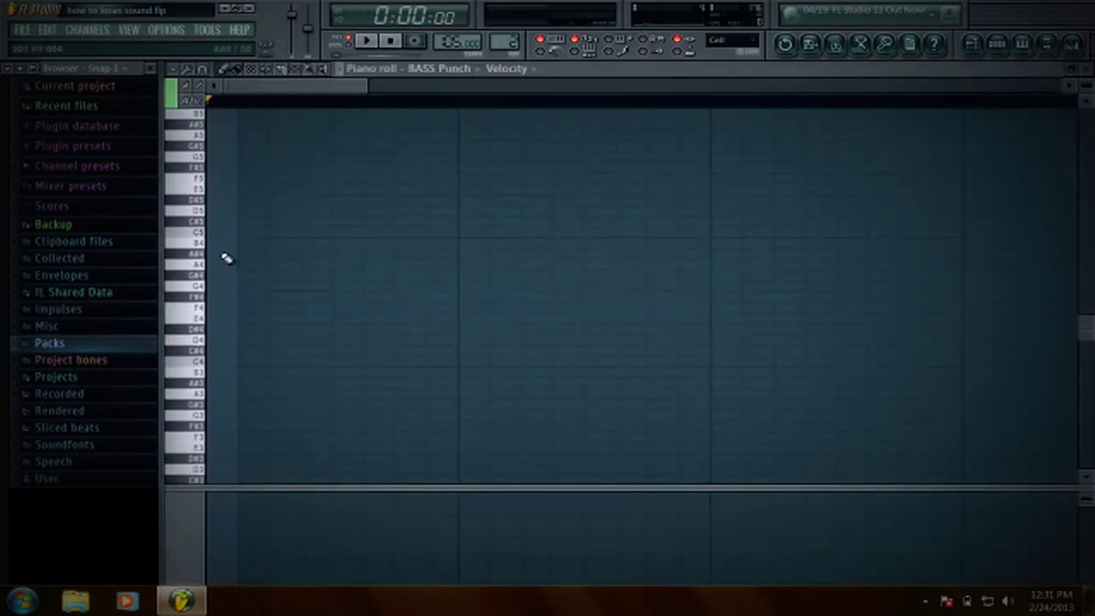
left_click(193, 320)
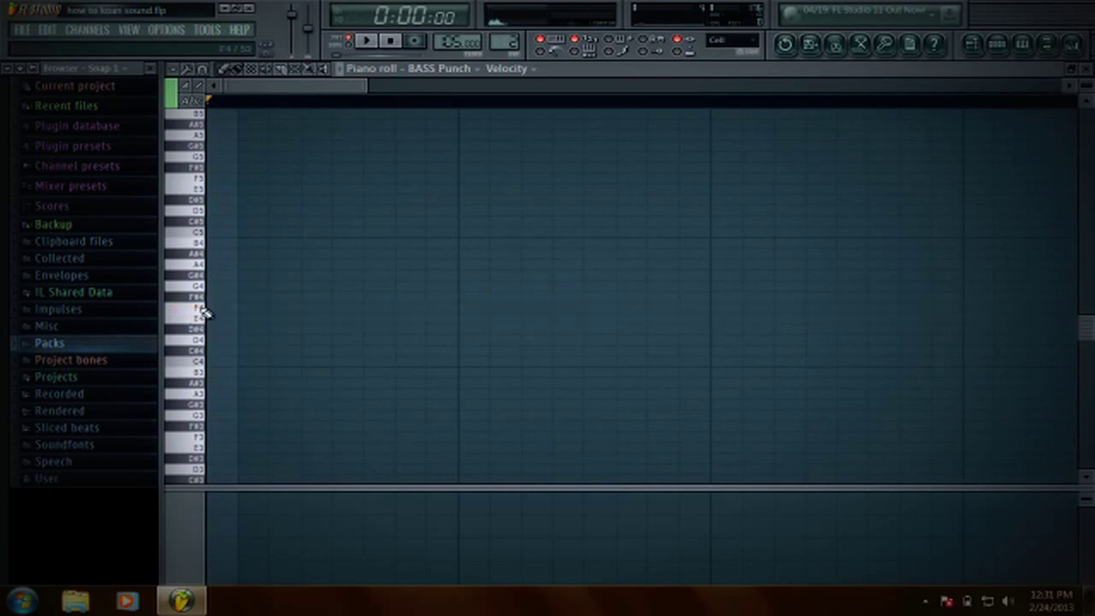
- Draw four back-to-back F4 notes, each three steps long, from the start of the bar
left_click(207, 308)
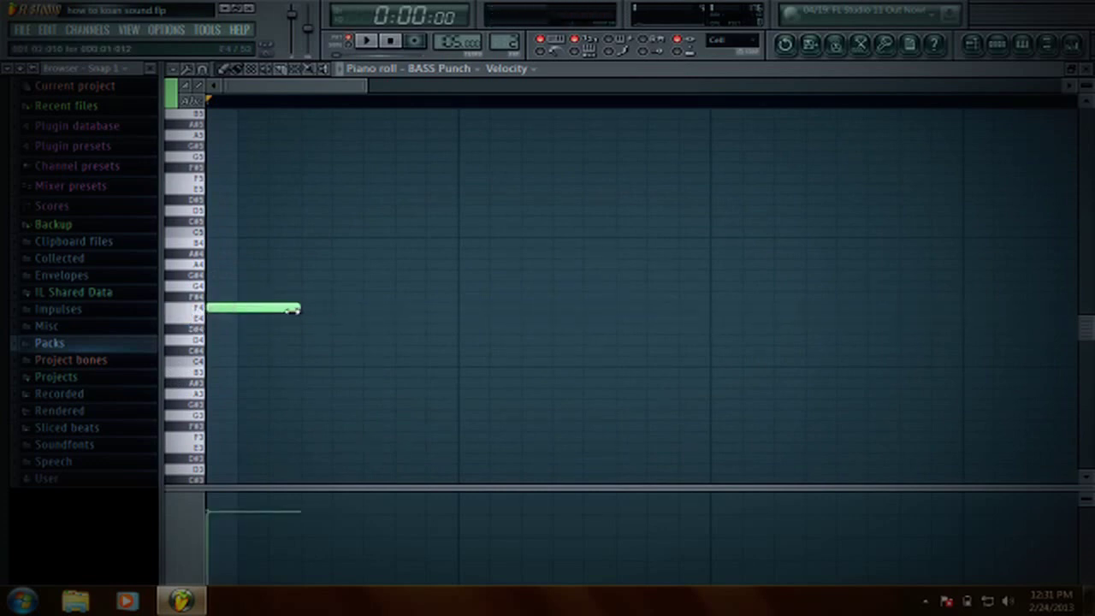
left_click_drag(291, 309, 461, 310)
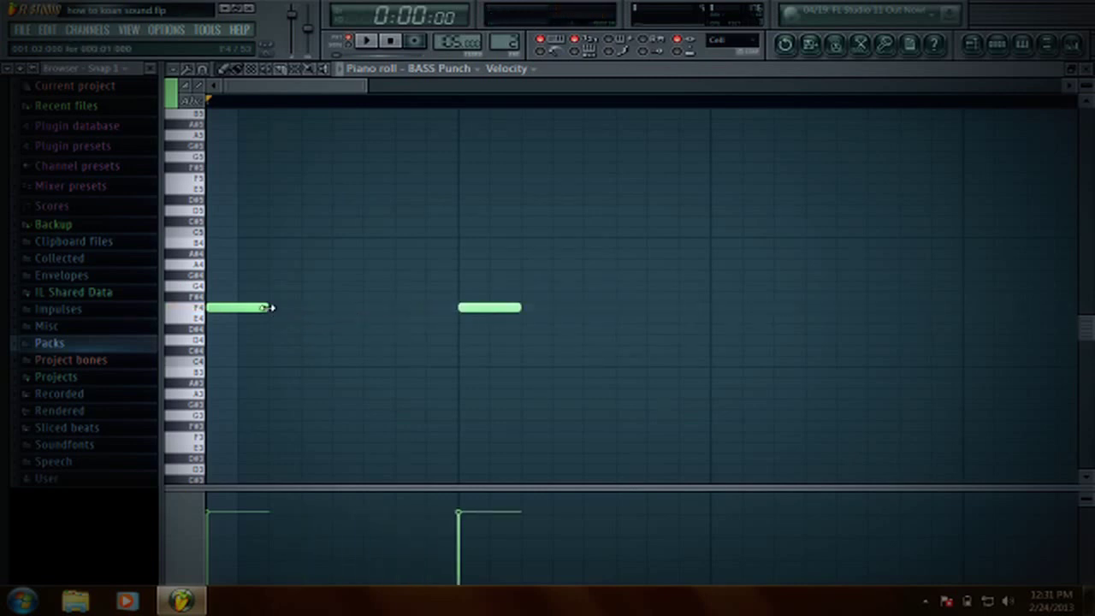
left_click_drag(269, 308, 464, 318)
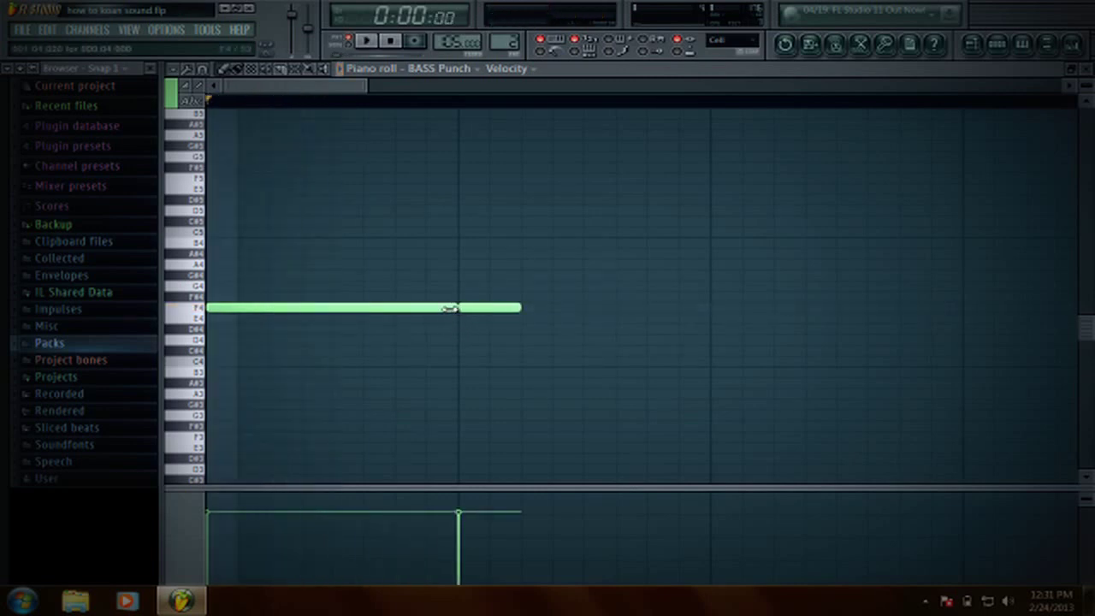
key("space")
left_click_drag(486, 306, 589, 311)
left_click(608, 311)
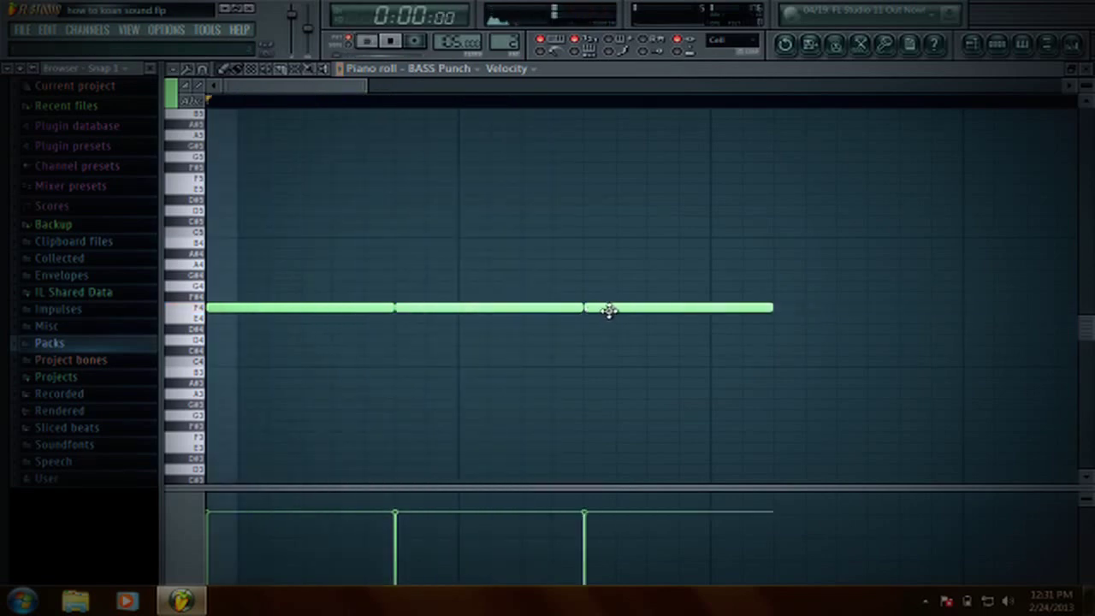
left_click(785, 310)
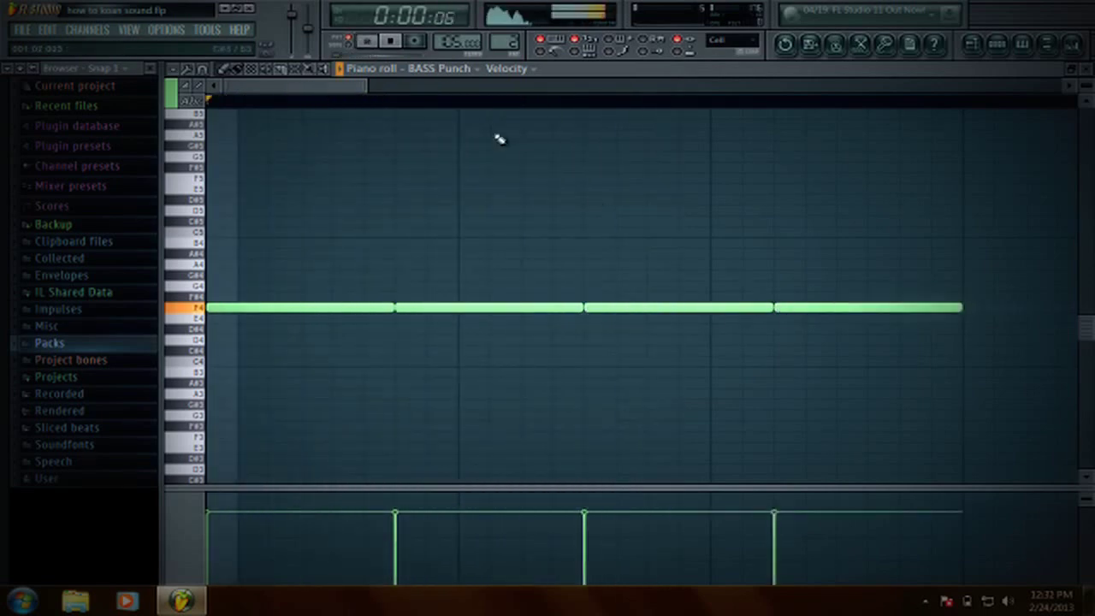
- Add a two-step D#4 note after the fourth F4 note, followed by a shorter F4 note, auditioning the pattern
left_click_drag(334, 91, 416, 95)
key("space")
left_click_drag(503, 319, 533, 331)
left_click_drag(650, 330, 555, 340)
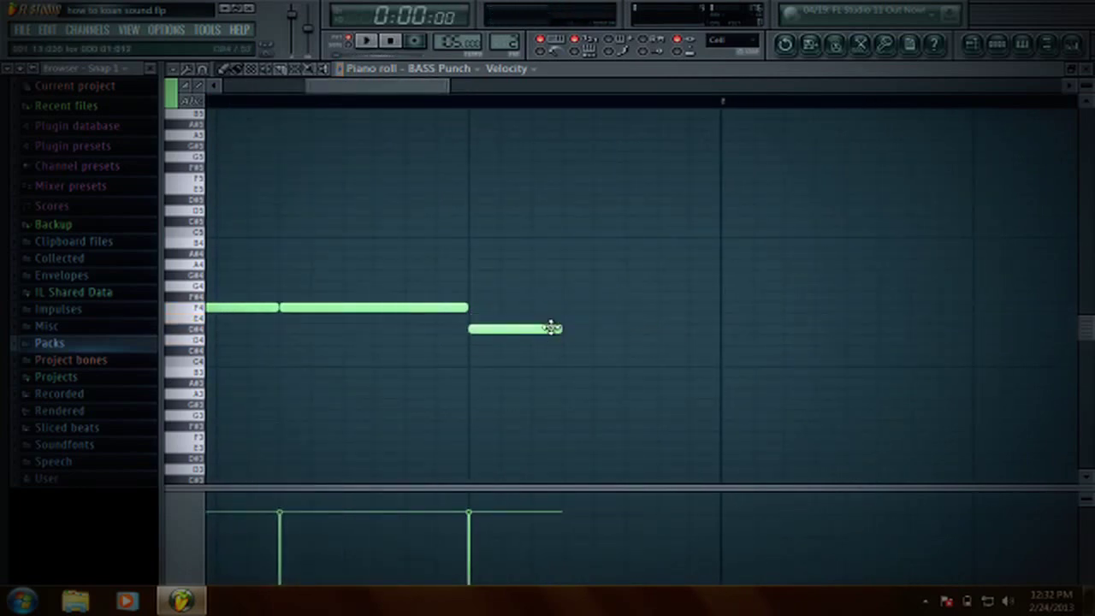
left_click(557, 306)
key("space")
left_click_drag(596, 308, 633, 306)
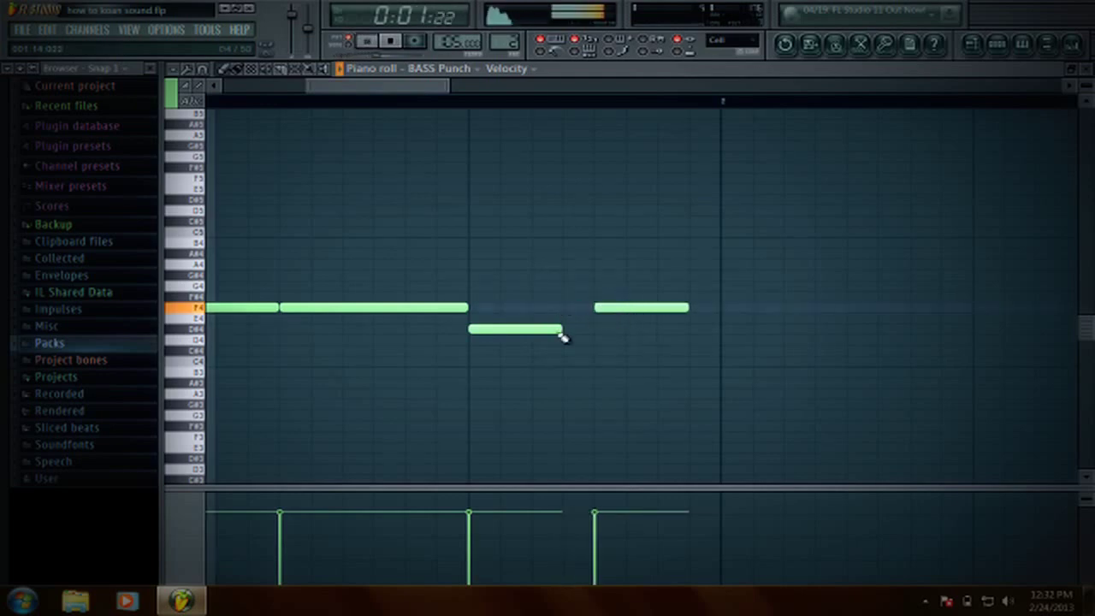
mouse_move(563, 337)
left_mouse_down()
mouse_move(557, 329)
mouse_move(580, 328)
left_mouse_up()
key("space")
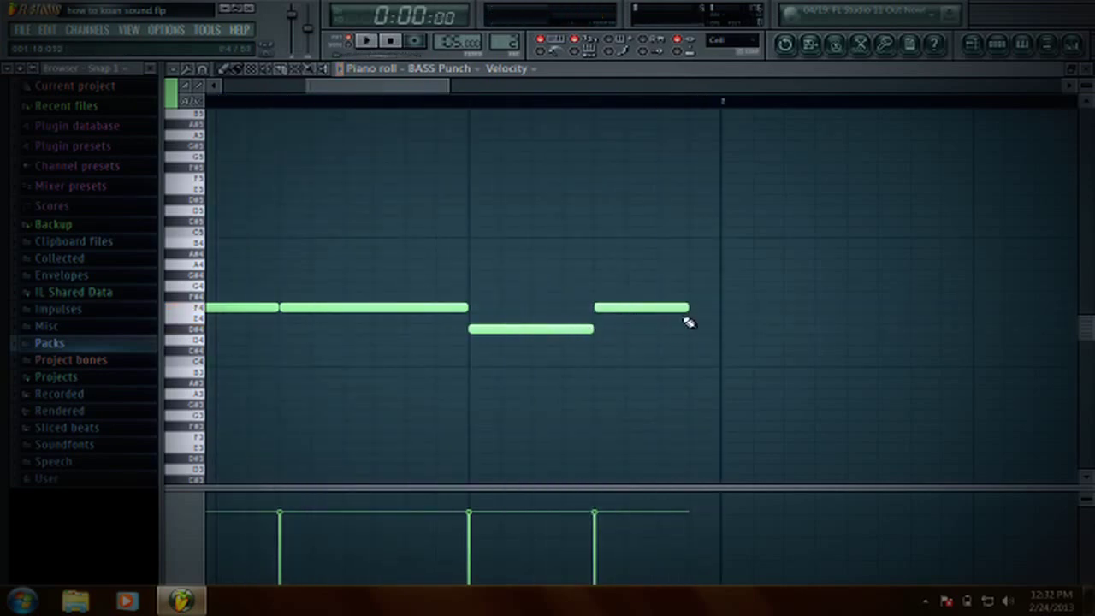
- Start playback of the bass line and select all of its notes
key("space")
scroll(511, 105, "down", 5)
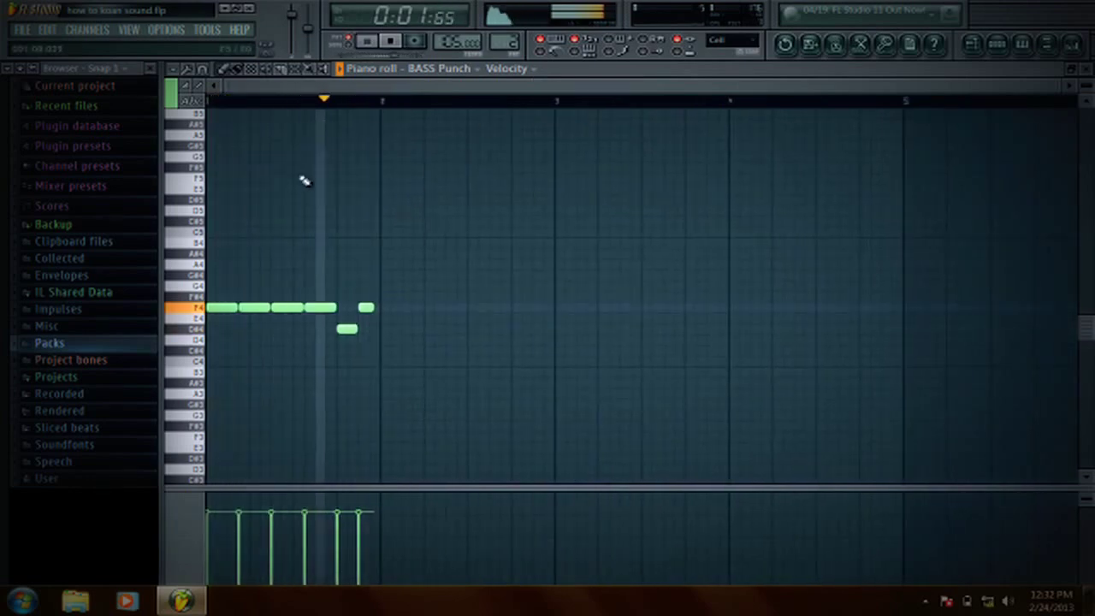
key("ctrl+a")
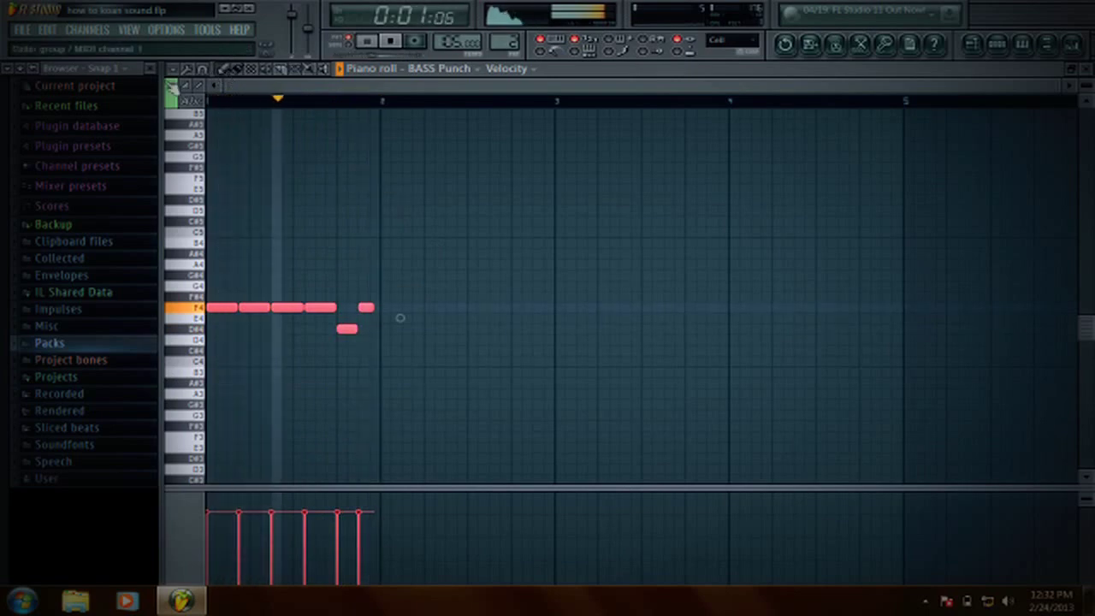
left_click(175, 69)
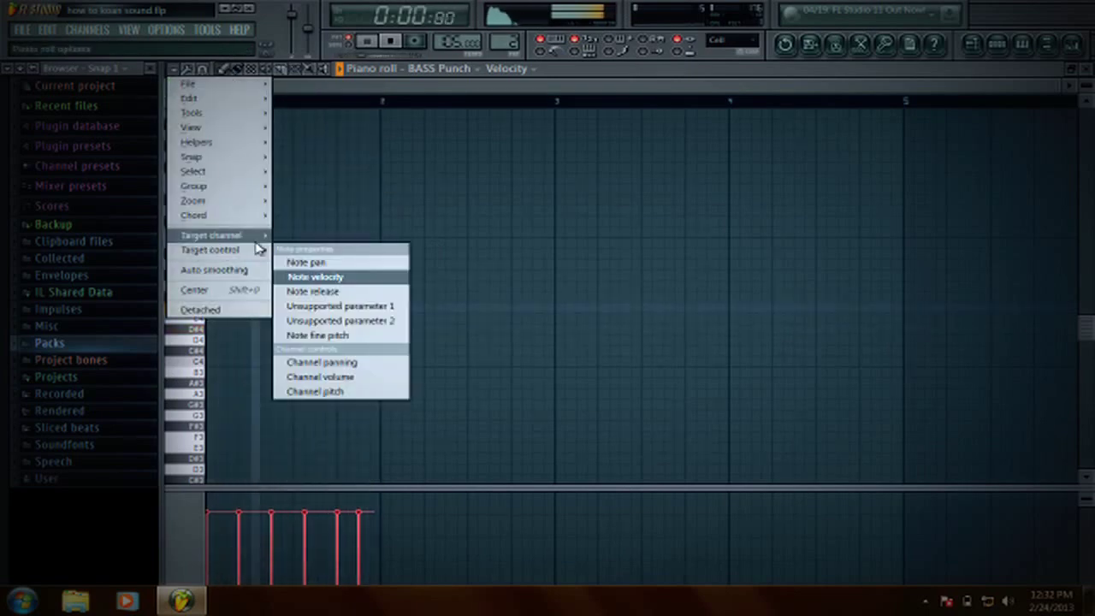
mouse_move(262, 236)
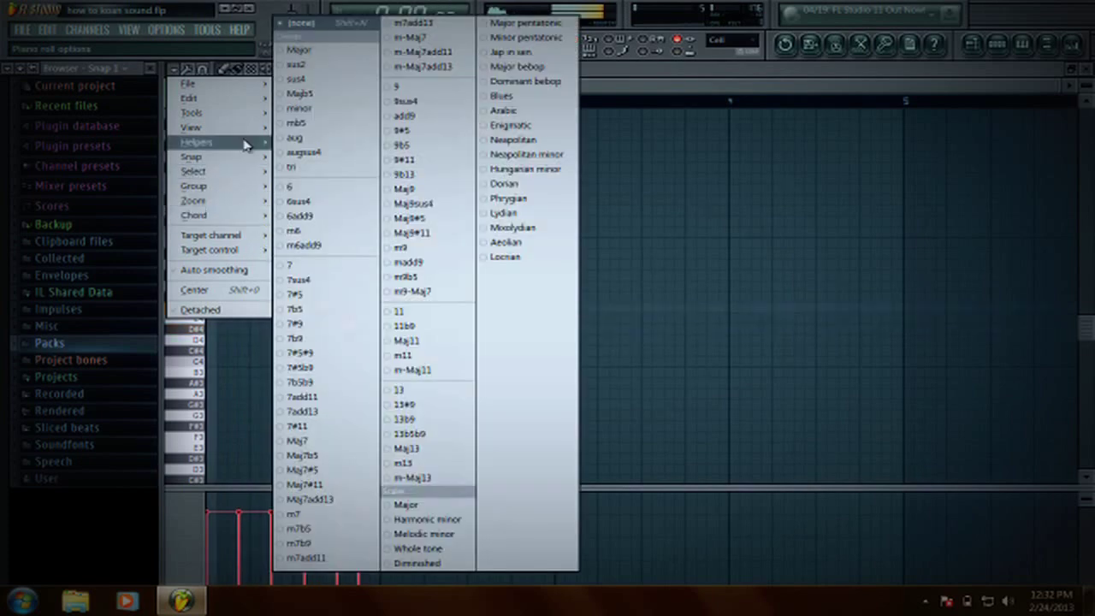
mouse_move(248, 100)
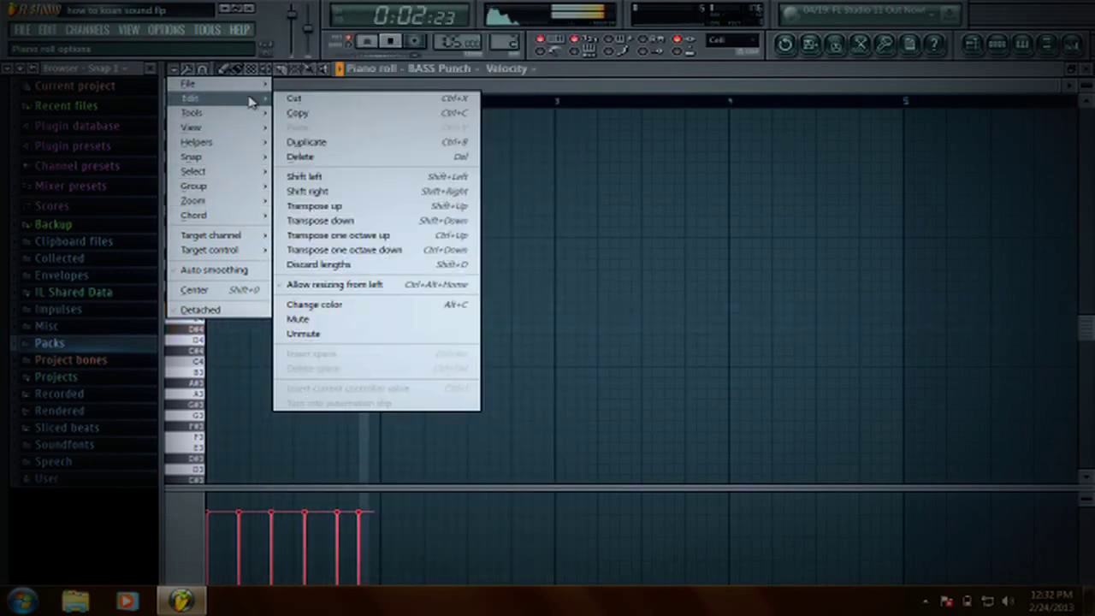
mouse_move(251, 129)
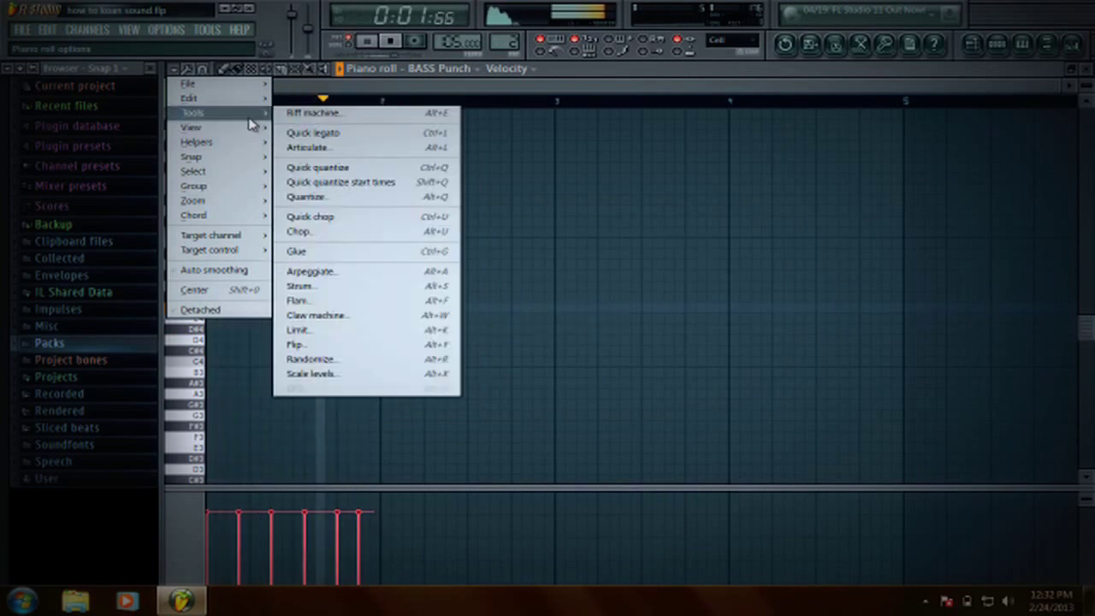
left_click(301, 286)
left_click(638, 345)
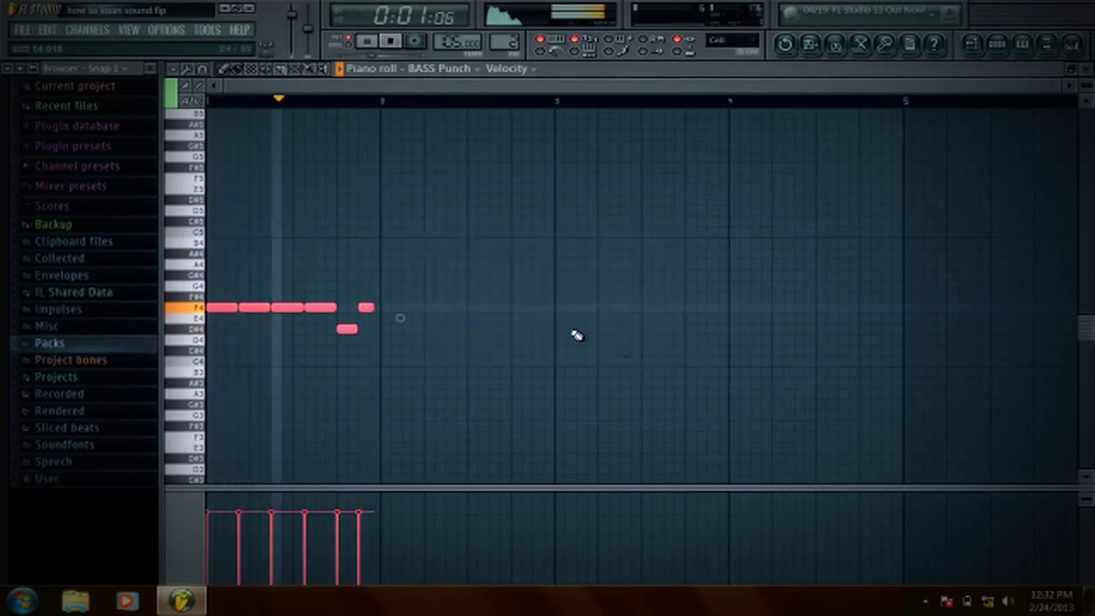
- Shorten all selected bass notes together slightly using a finer snap, leaving small gaps between them, and set the snap to Cell
scroll(303, 100, "up", 3)
scroll(318, 109, "up", 2)
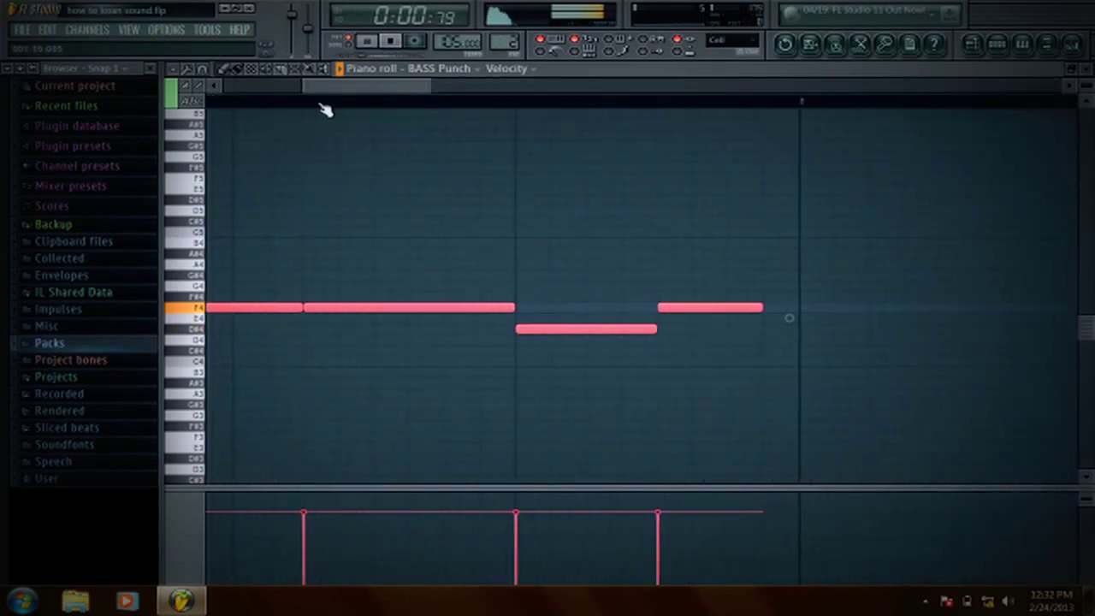
scroll(535, 108, "up", 2)
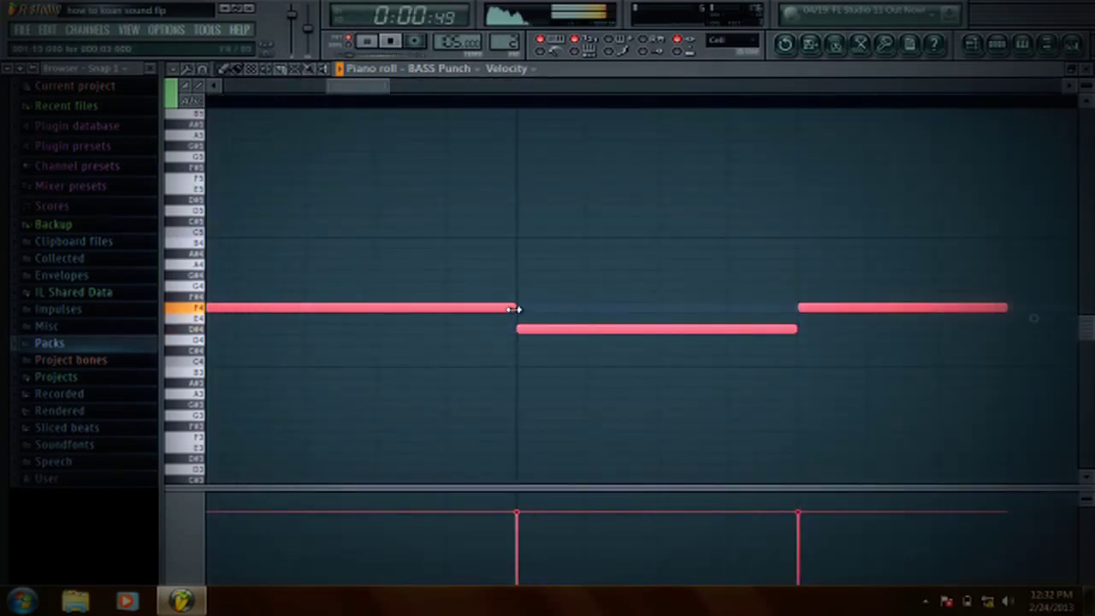
left_click(202, 69)
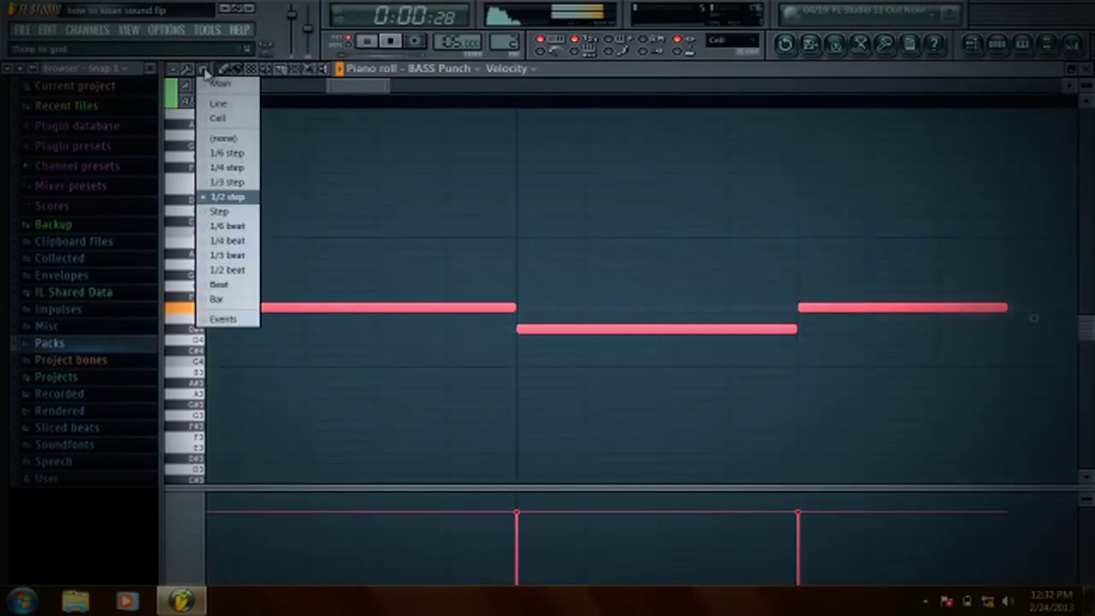
left_click(234, 170)
left_click_drag(514, 306, 492, 310)
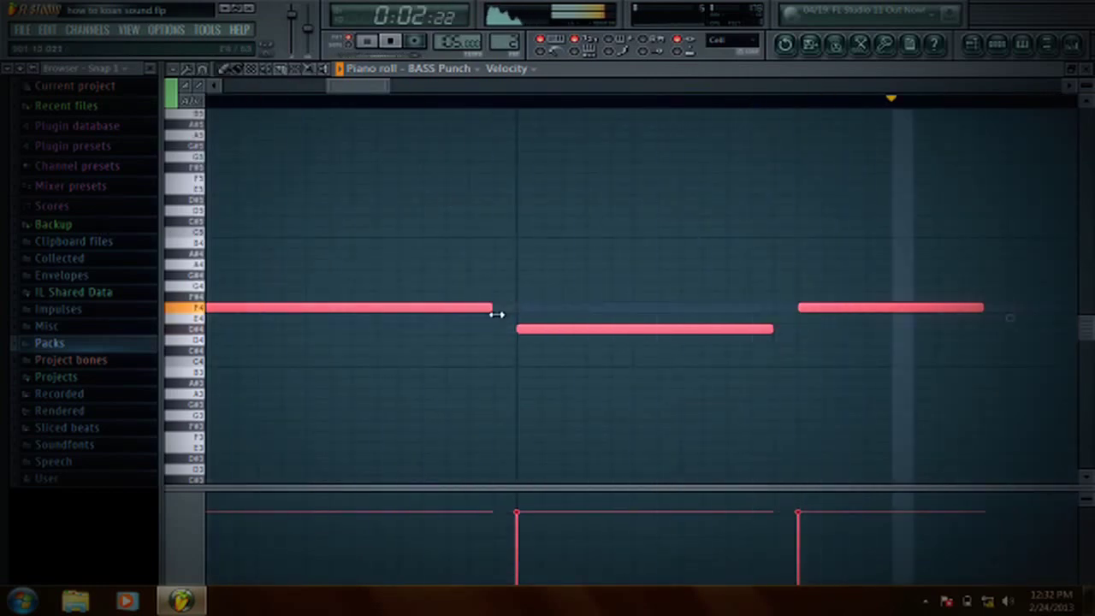
left_click(202, 68)
left_click(225, 118)
scroll(332, 103, "down", 6)
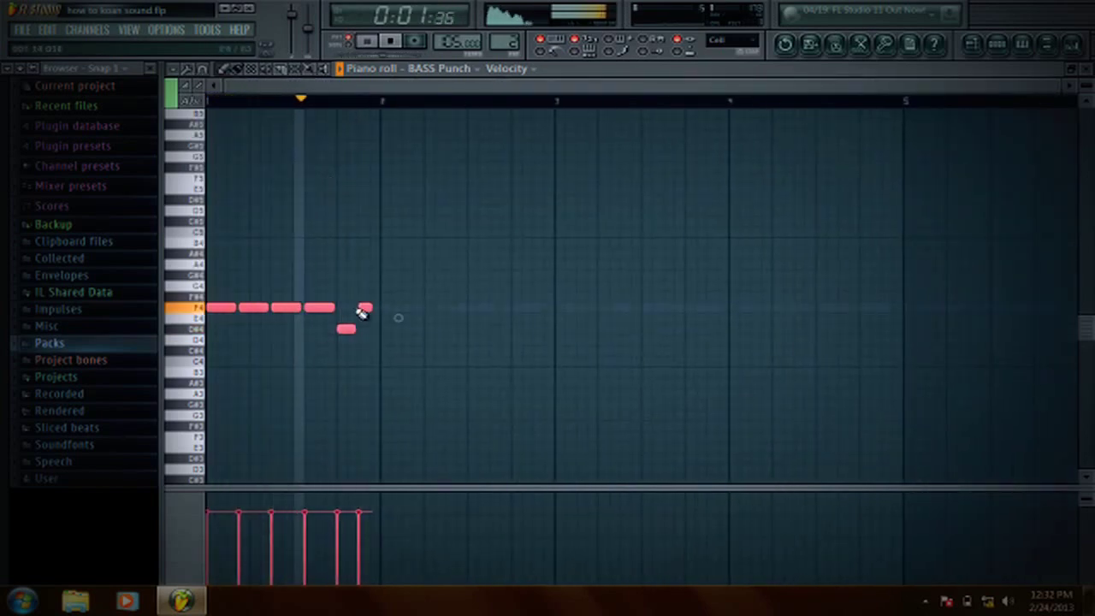
- Play back the shortened bass line, review its notes in the piano roll, and return to the channel list
key("space")
left_click(1083, 68)
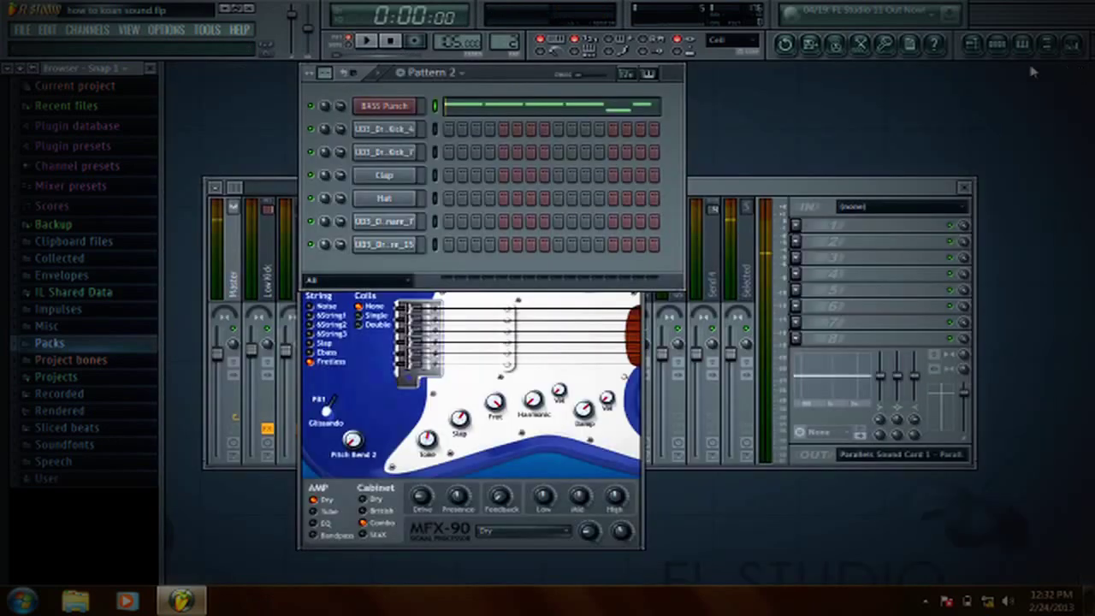
key("space")
left_click(603, 109)
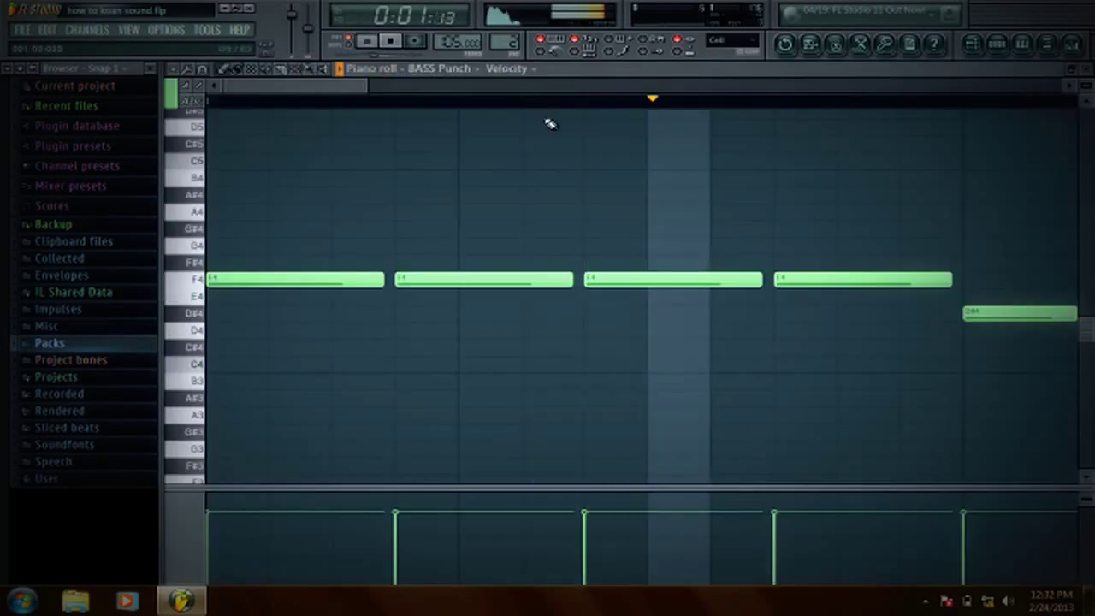
left_click_drag(291, 83, 435, 98)
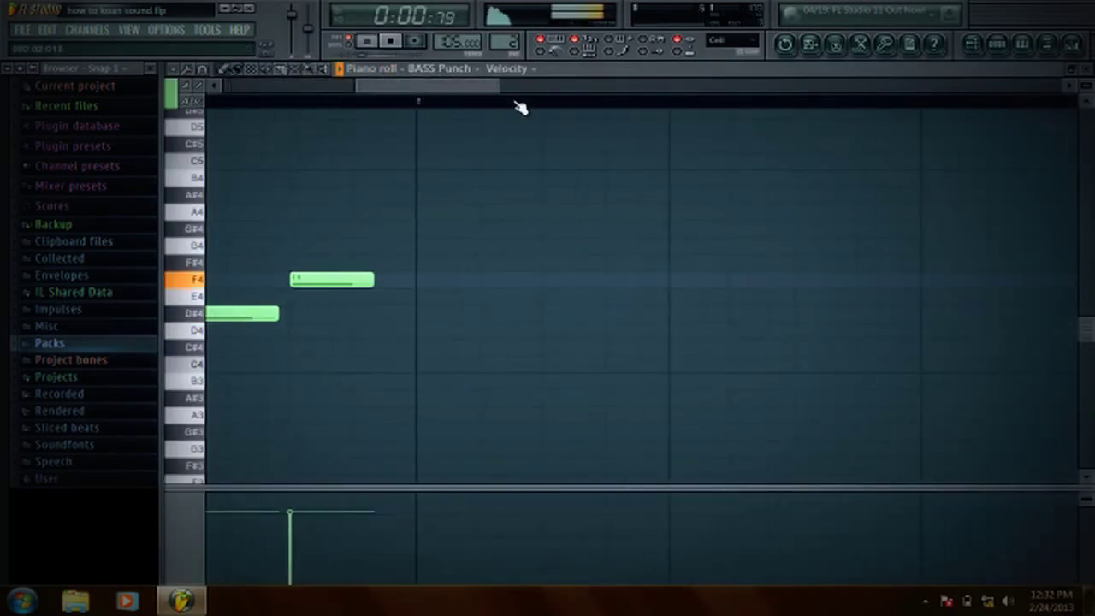
scroll(520, 107, "down", 3)
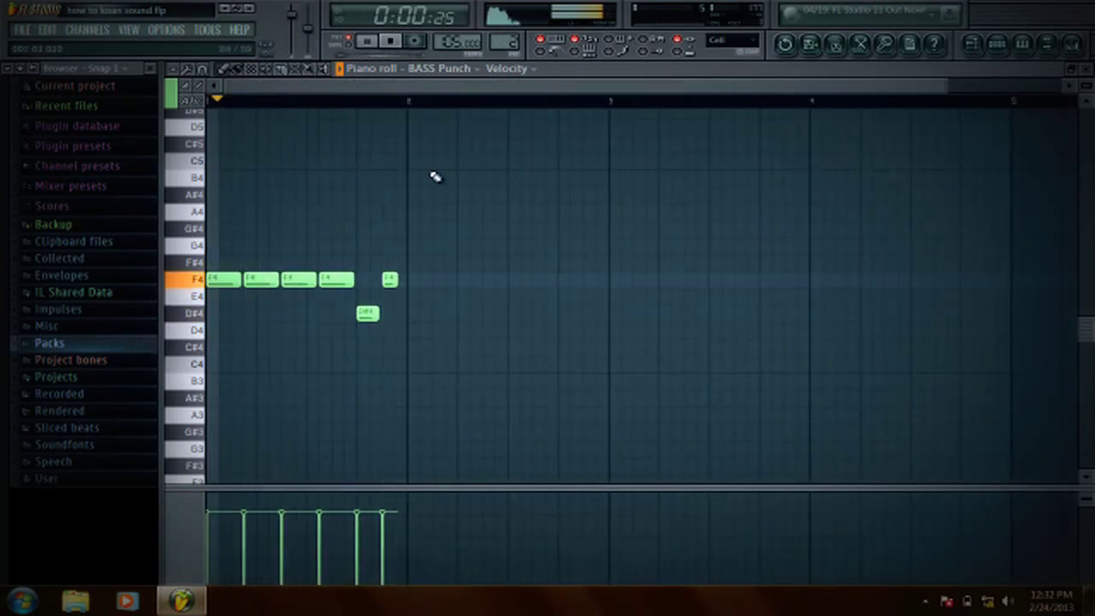
key("space")
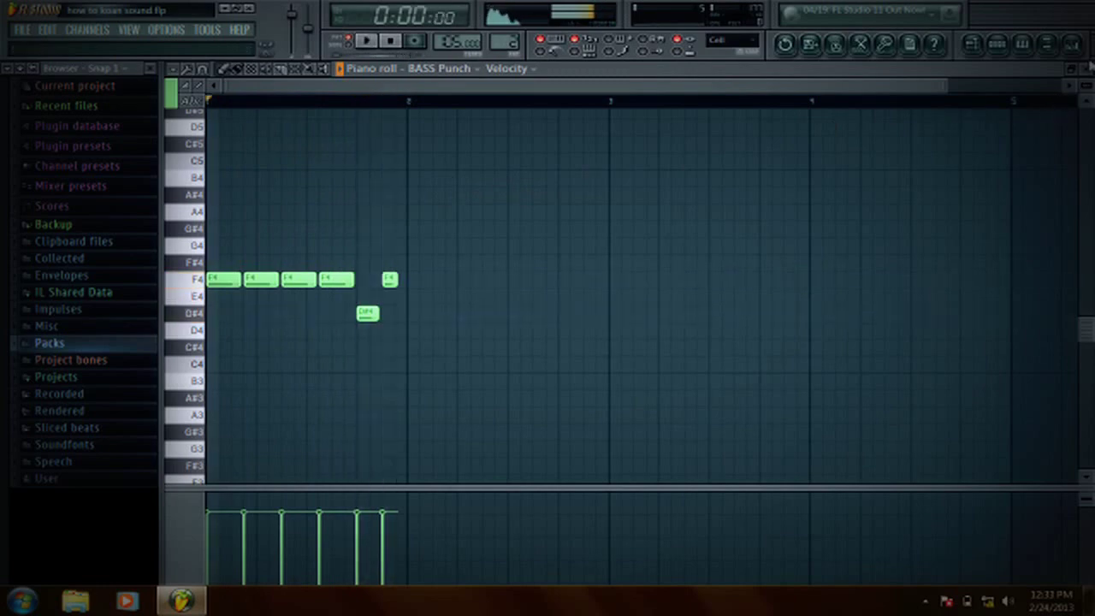
key("F7")
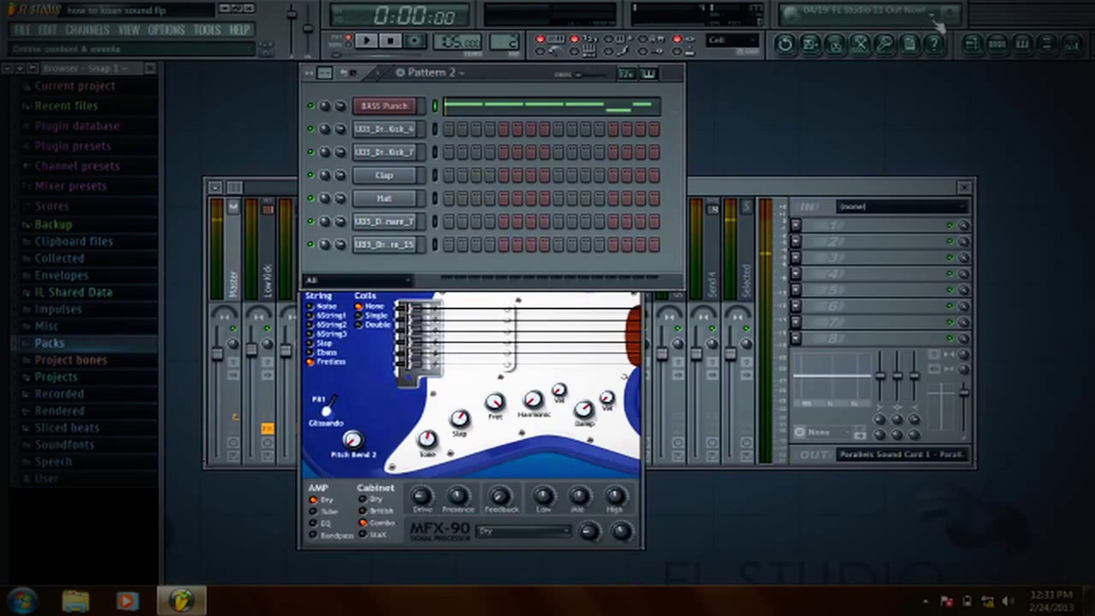
- In the playlist, paint four Pattern 2 clips on Track 2 and four Pattern 1 clips on Track 1, filling bars 1 to 4
key("F5")
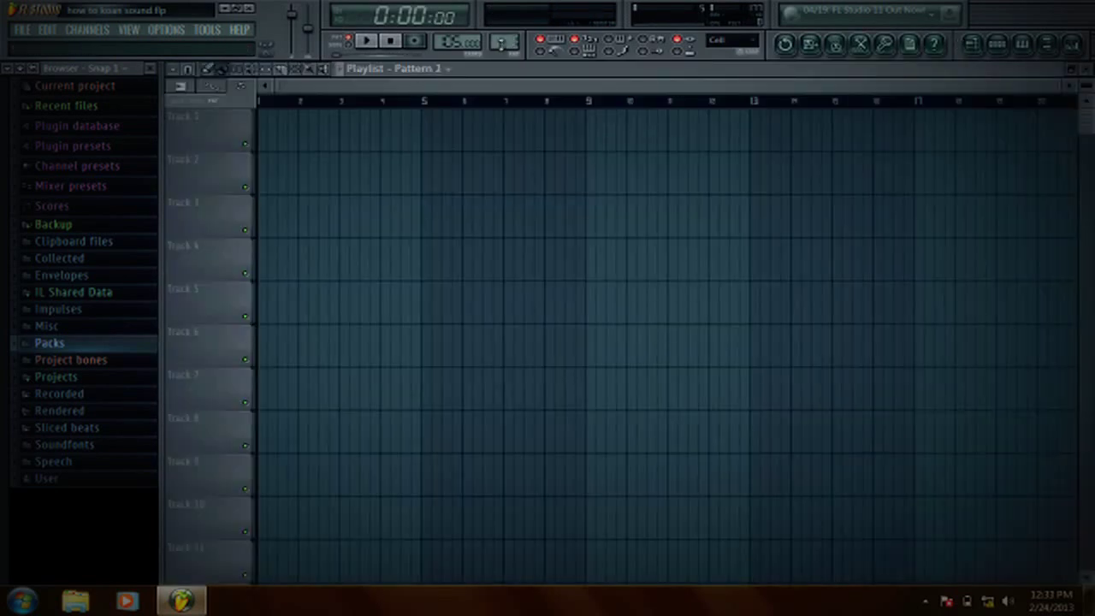
left_click_drag(268, 164, 391, 172)
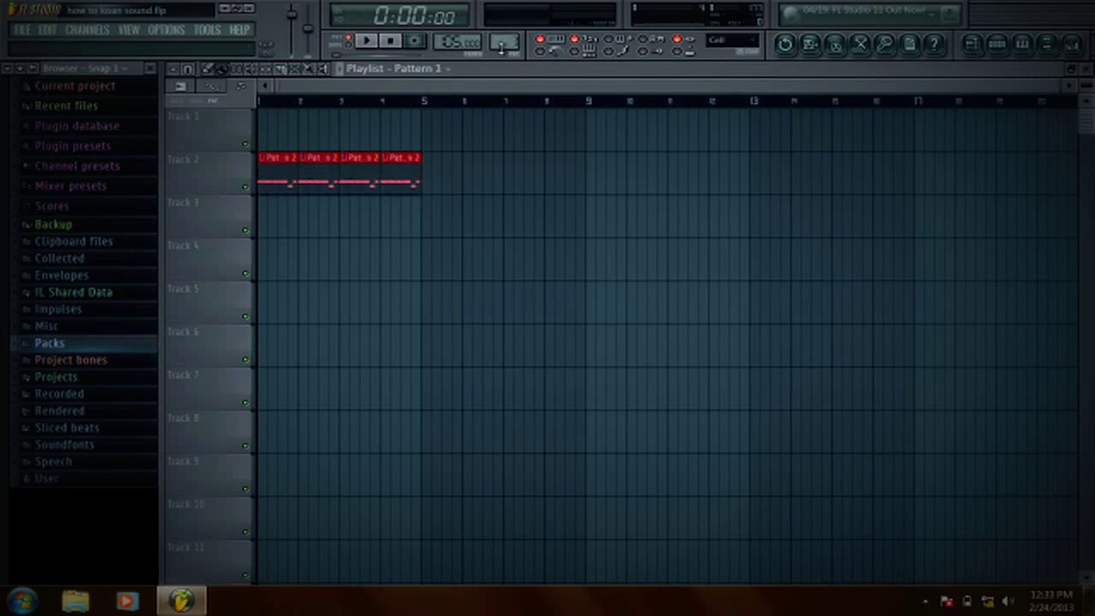
mouse_move(265, 126)
left_mouse_down()
mouse_move(420, 117)
mouse_move(338, 128)
left_mouse_up()
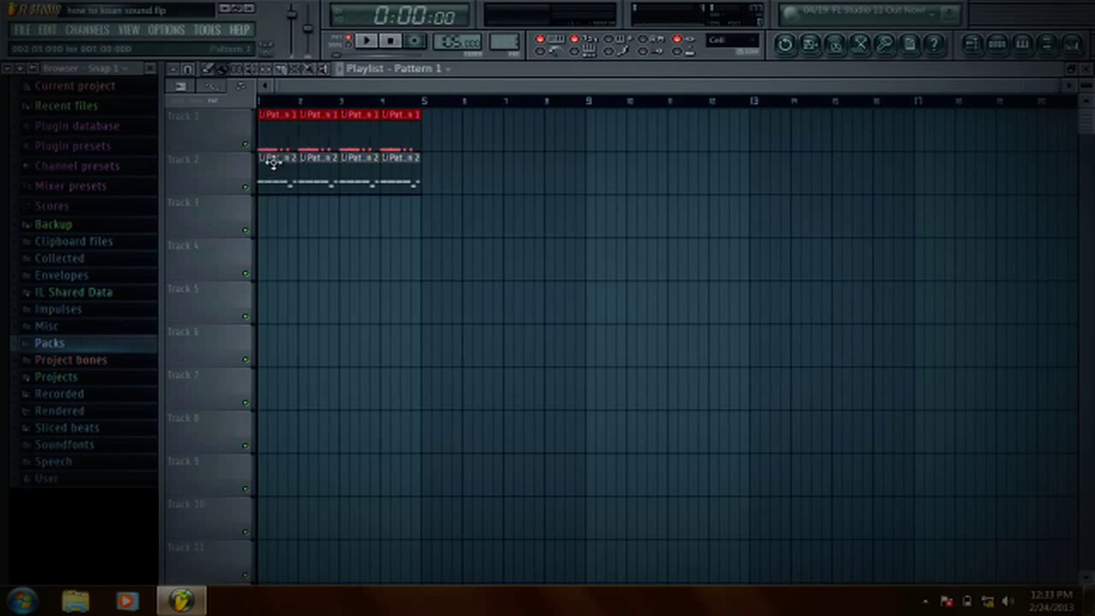
- Rename playlist Track 1 to Drum and Track 2 to Bass Slap
right_click(229, 115)
left_click(248, 117)
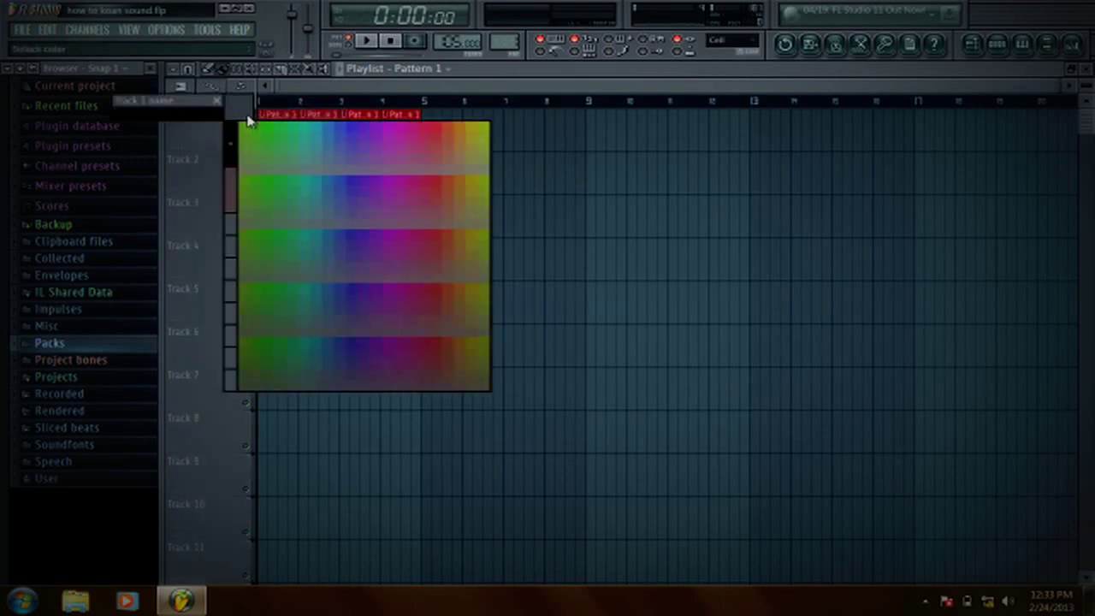
left_click(248, 122)
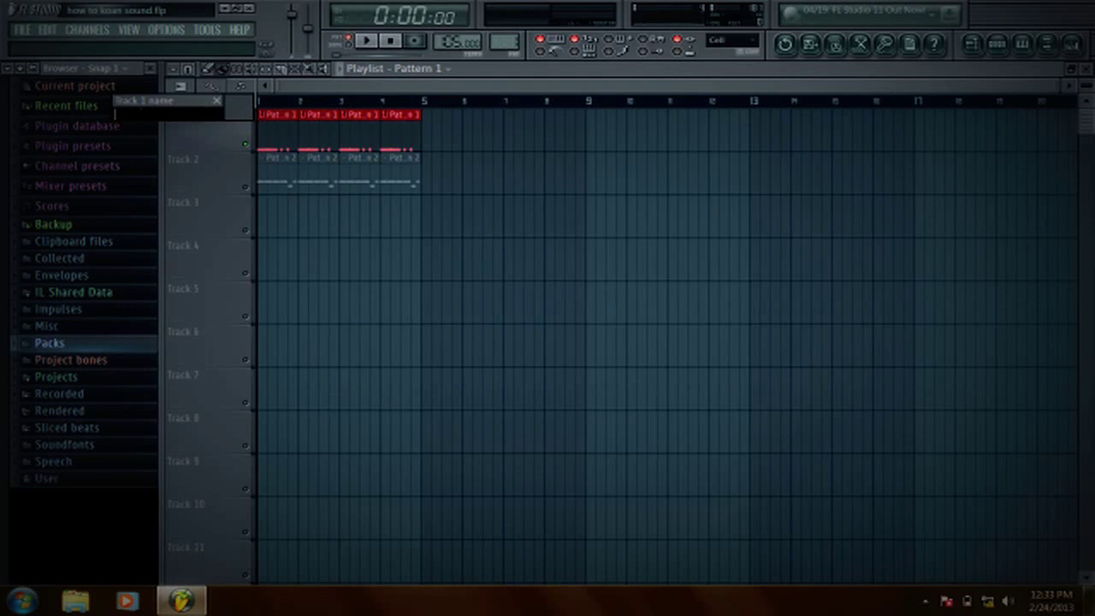
key("Return")
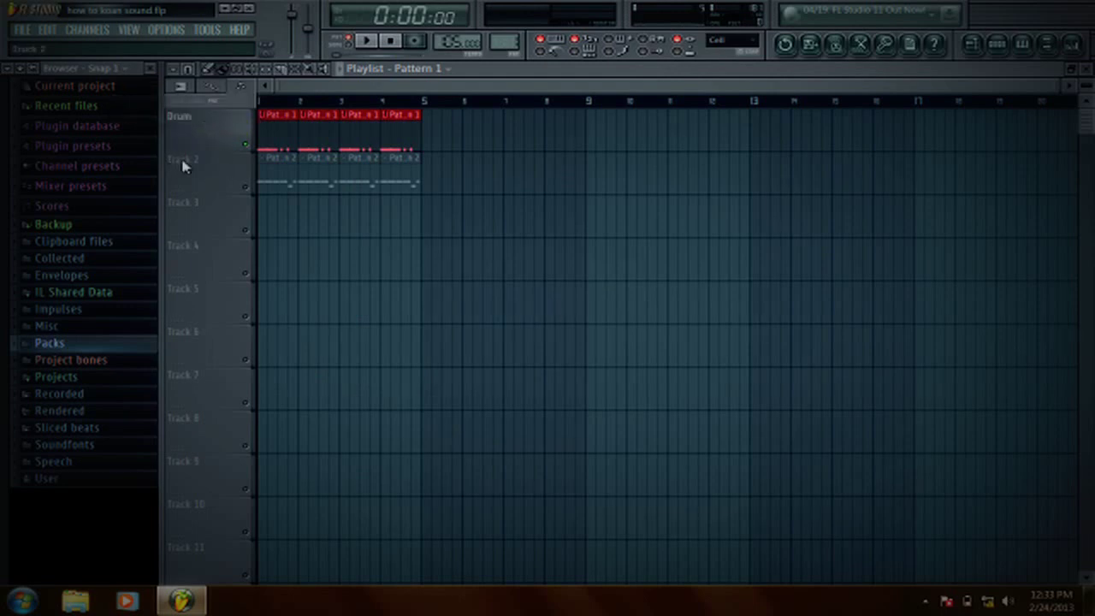
right_click(182, 162)
left_click(241, 157)
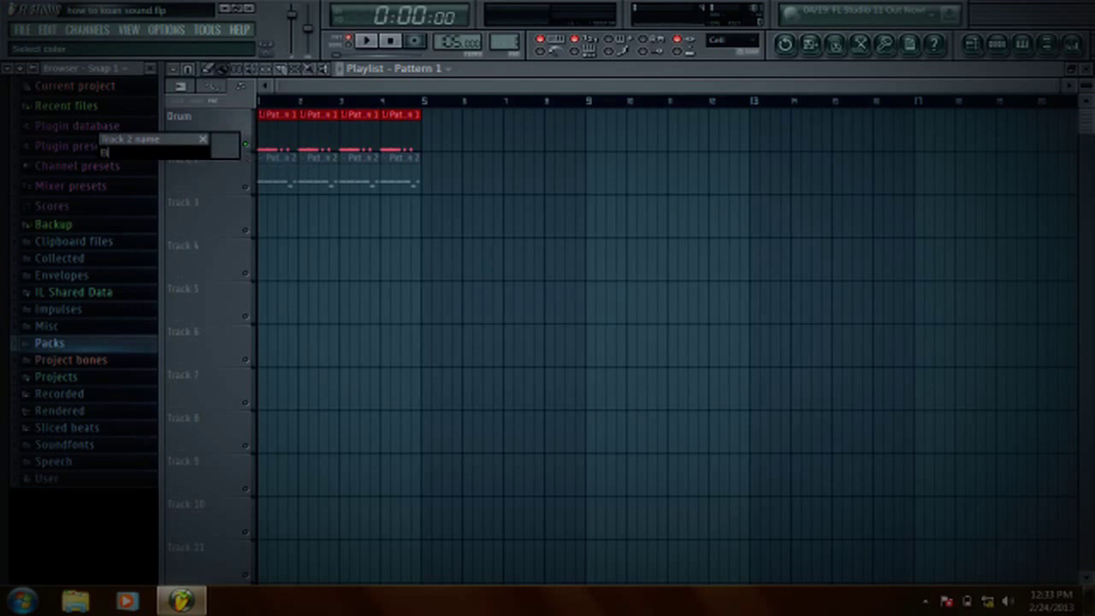
type("Bass Slap")
key("Return")
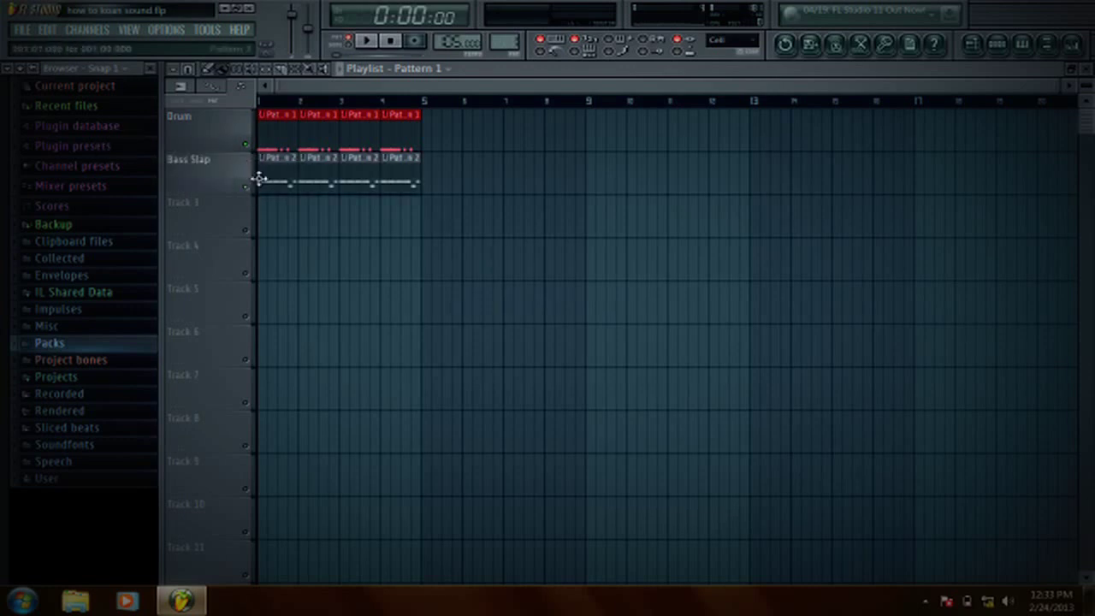
- Play the drum and bass arrangement in song mode, and return to the channel list
left_click(363, 41)
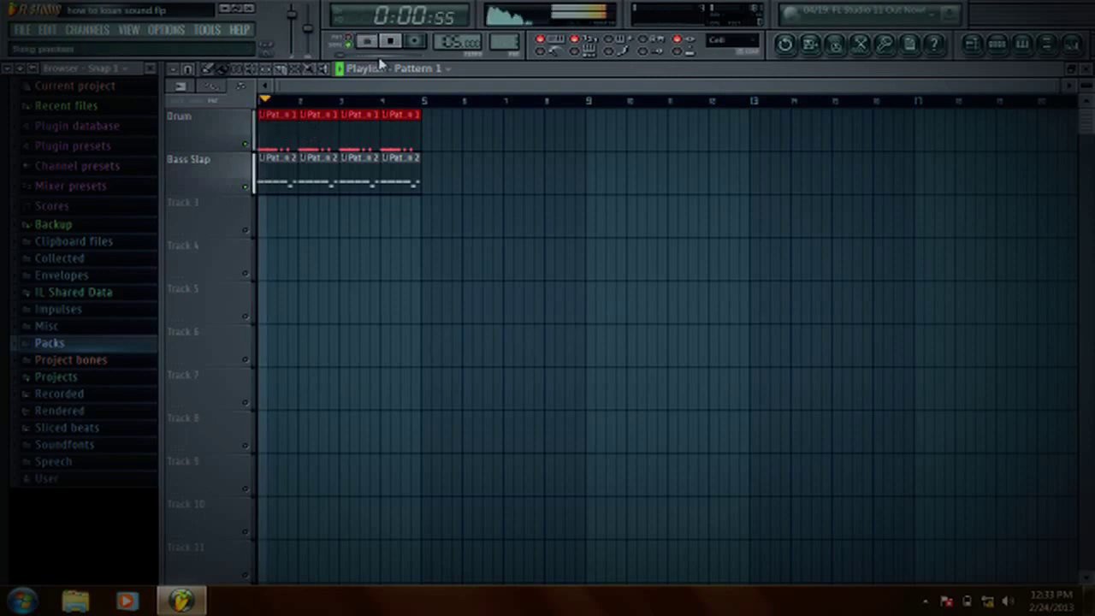
scroll(295, 104, "up", 1)
scroll(295, 105, "up", 2)
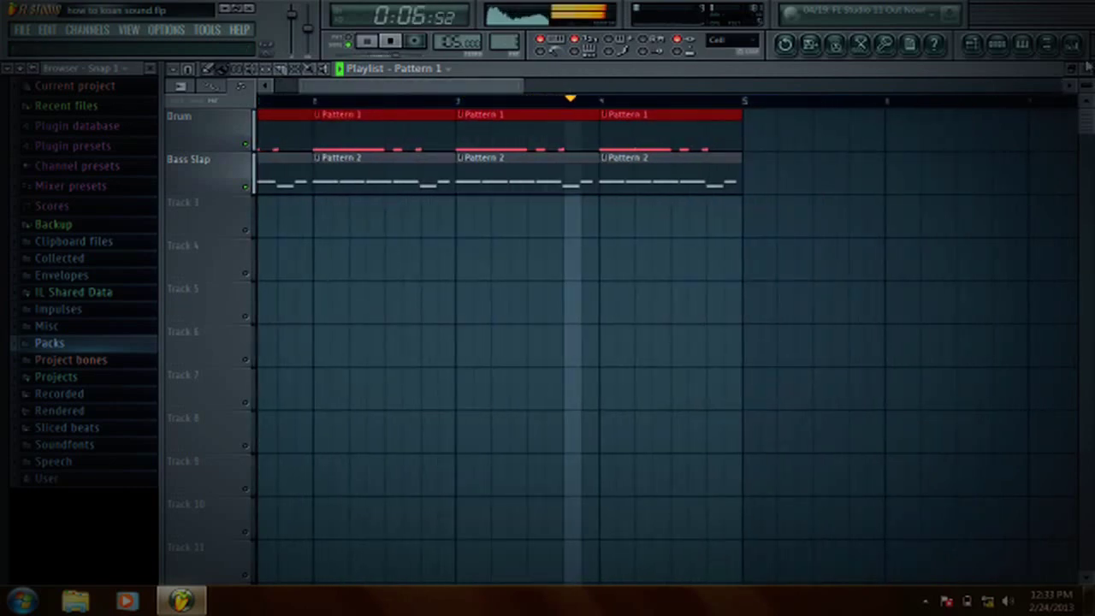
key("F5")
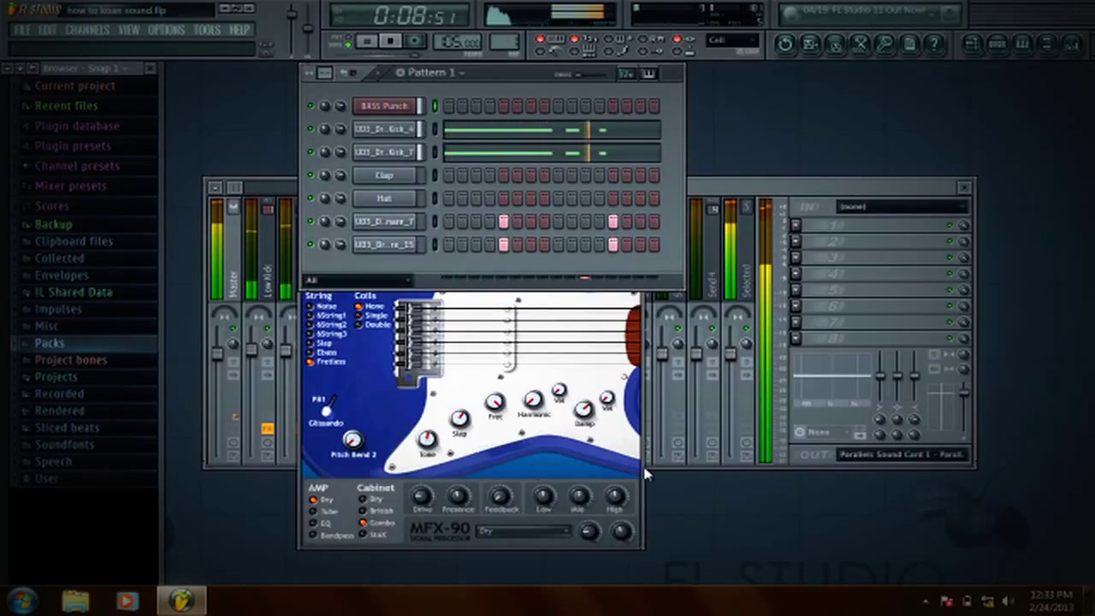
key("space")
- Bring up the FL Slayer plugin, audition its sound while the arrangement plays, and close the plugin
left_click(372, 385)
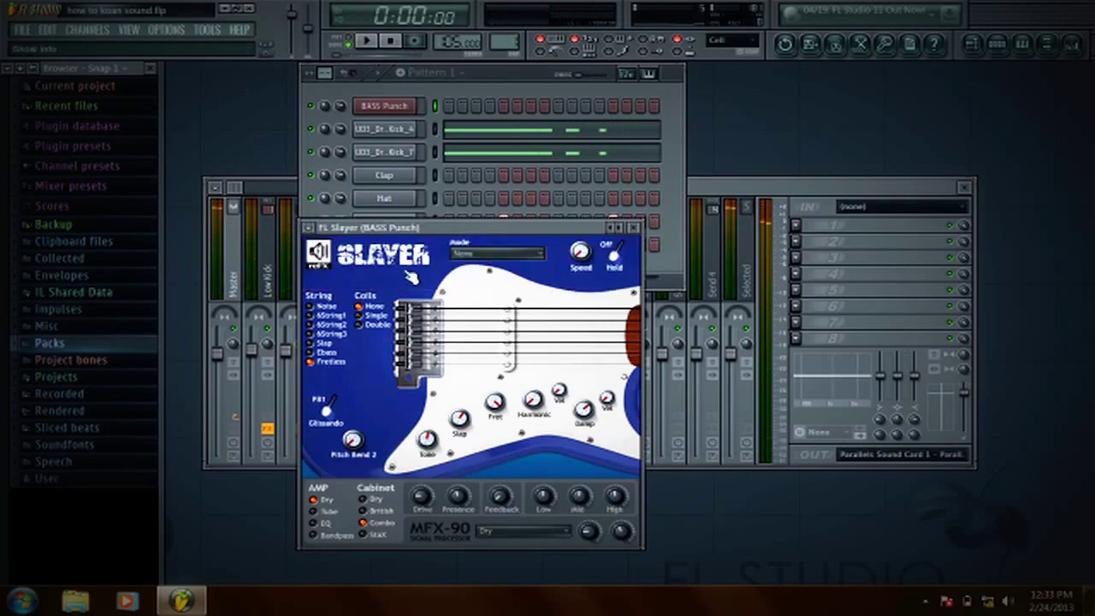
key("space")
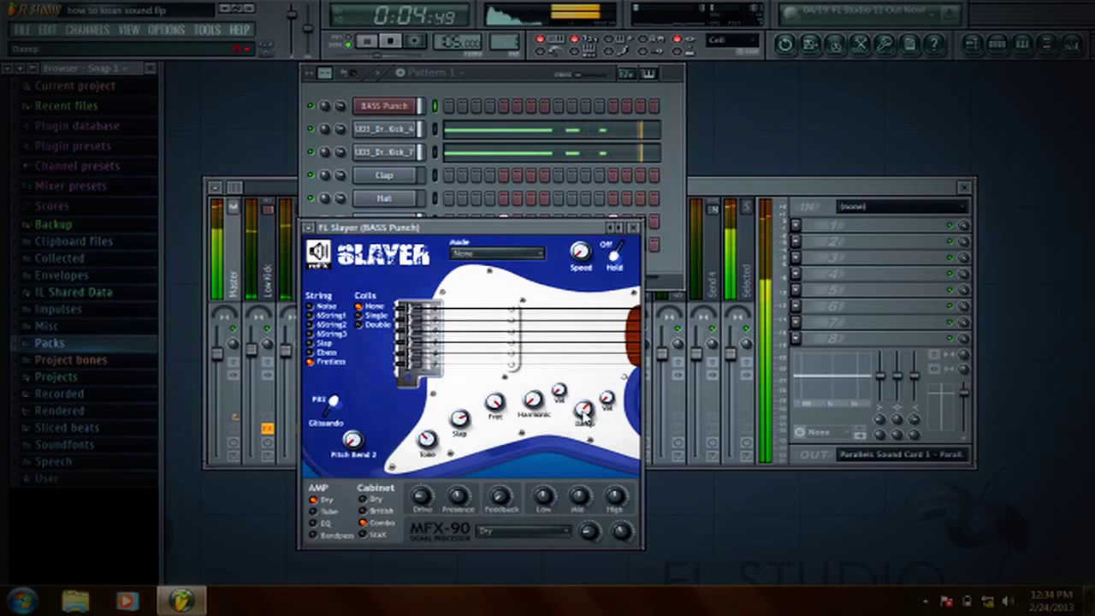
left_click(633, 227)
left_click(544, 222)
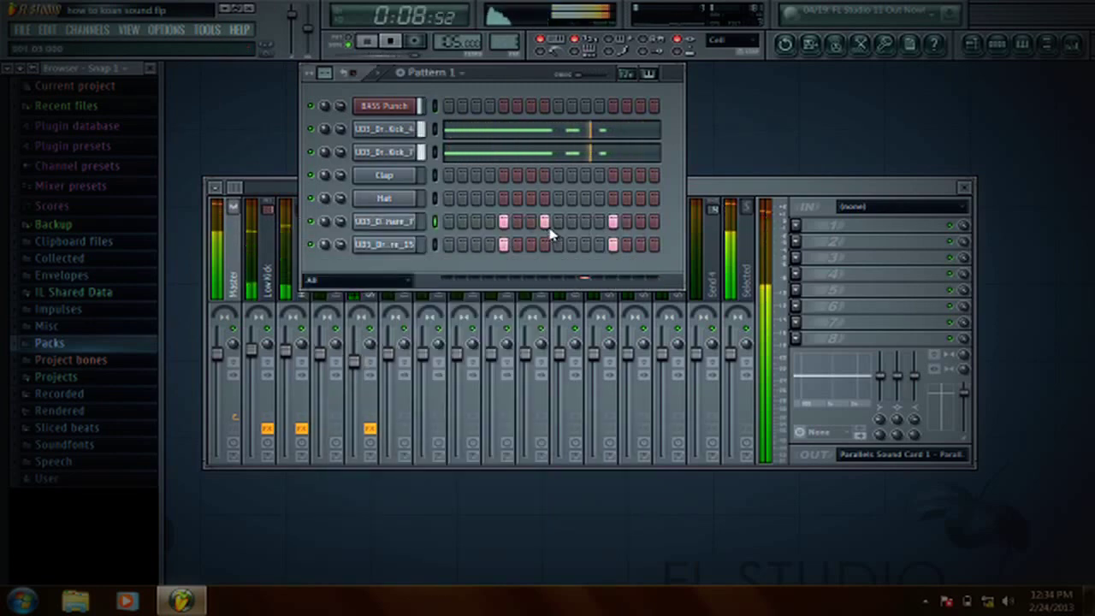
key("space")
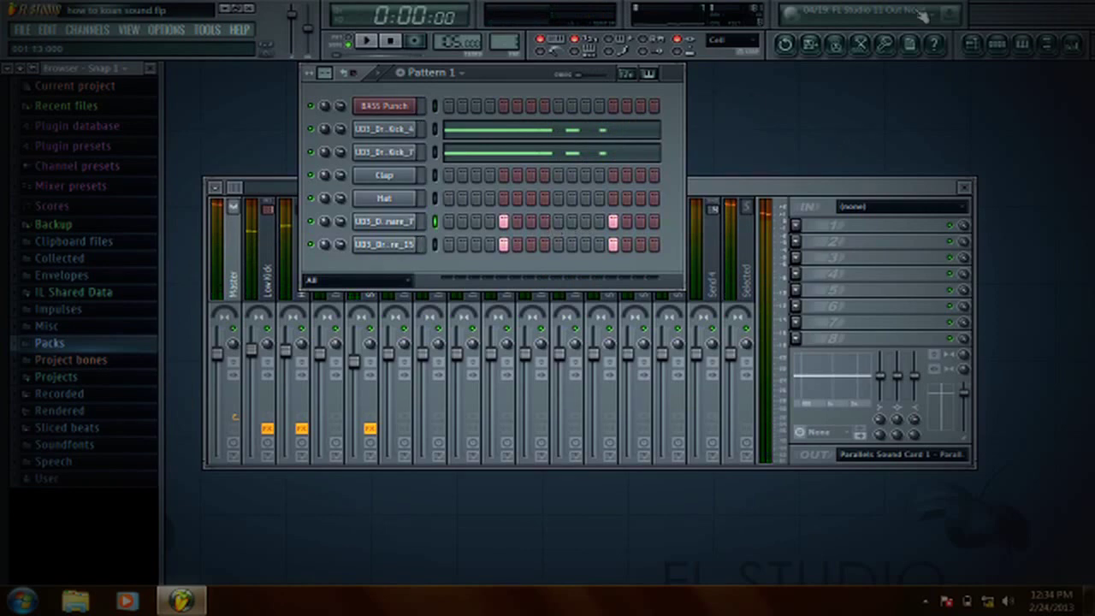
- Switch to Pattern 2 and route the BASS Punch channel to mixer insert 5 in its channel settings
scroll(520, 36, "up", 1)
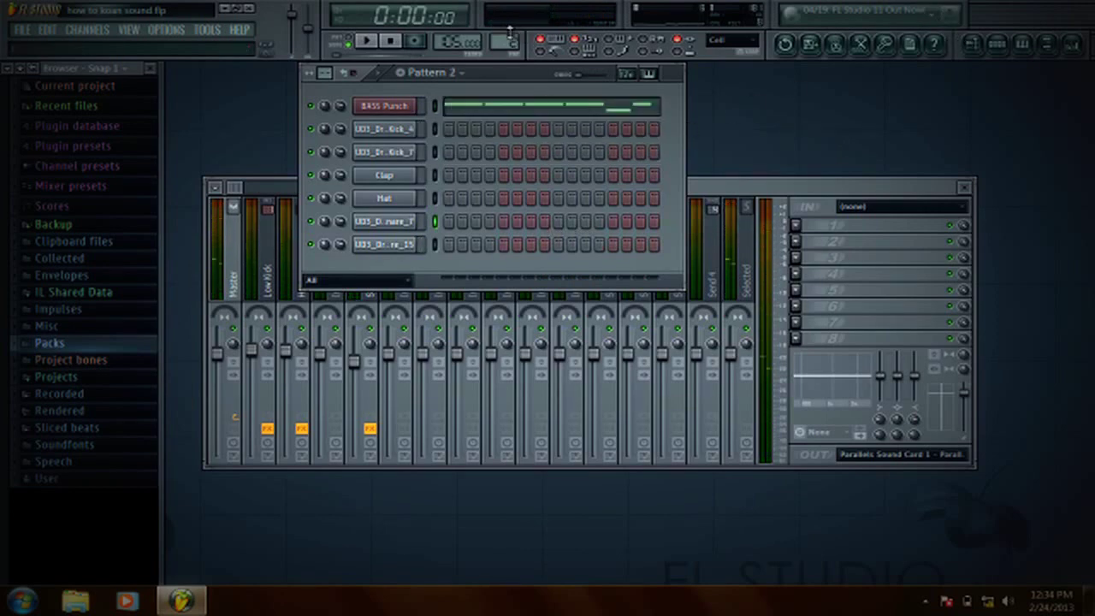
key("space")
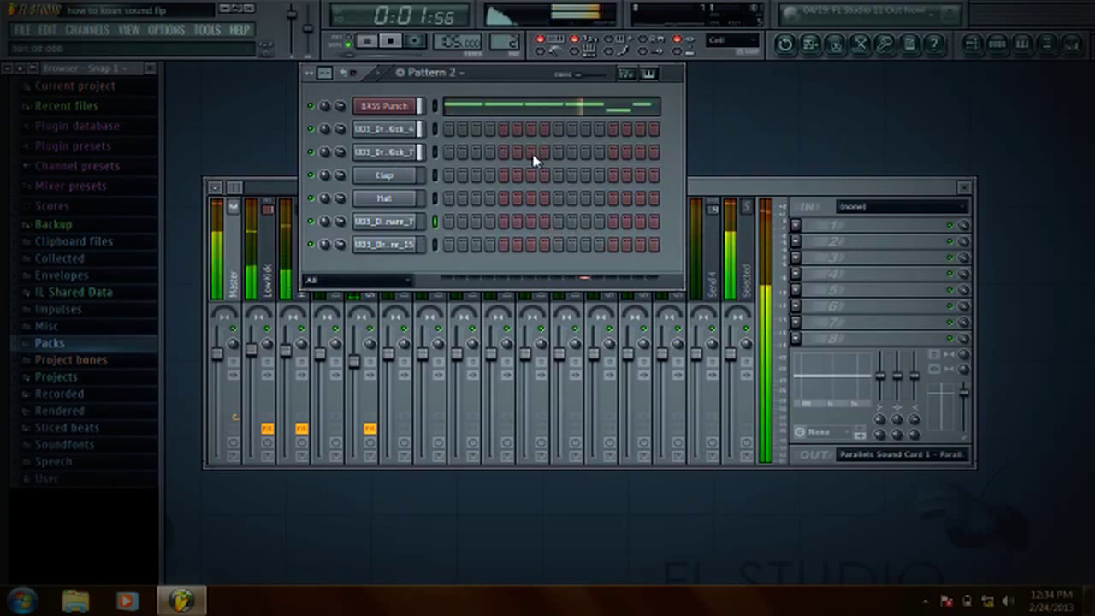
left_click(384, 106)
key("space")
left_click(801, 203)
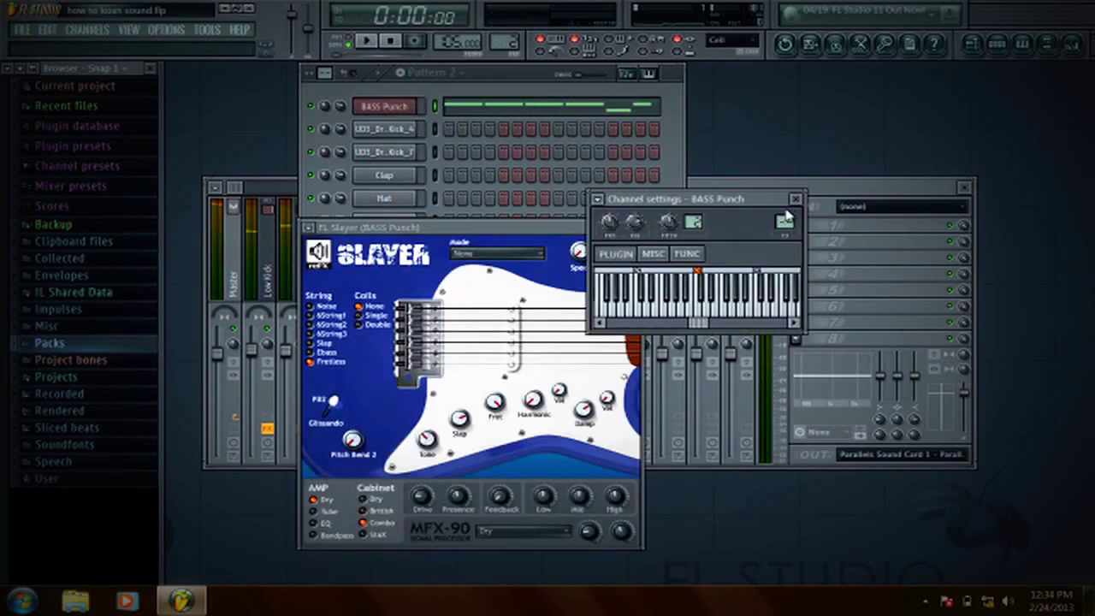
left_click(796, 199)
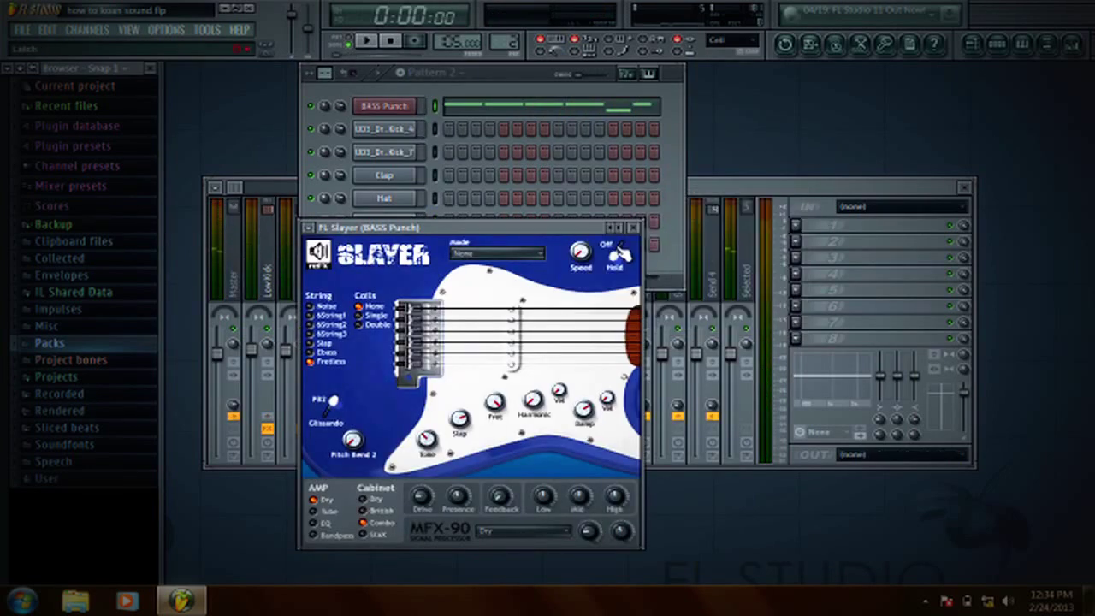
left_click(634, 229)
- Rename mixer insert 5 to Slap Bass
left_click(701, 183)
right_click(395, 276)
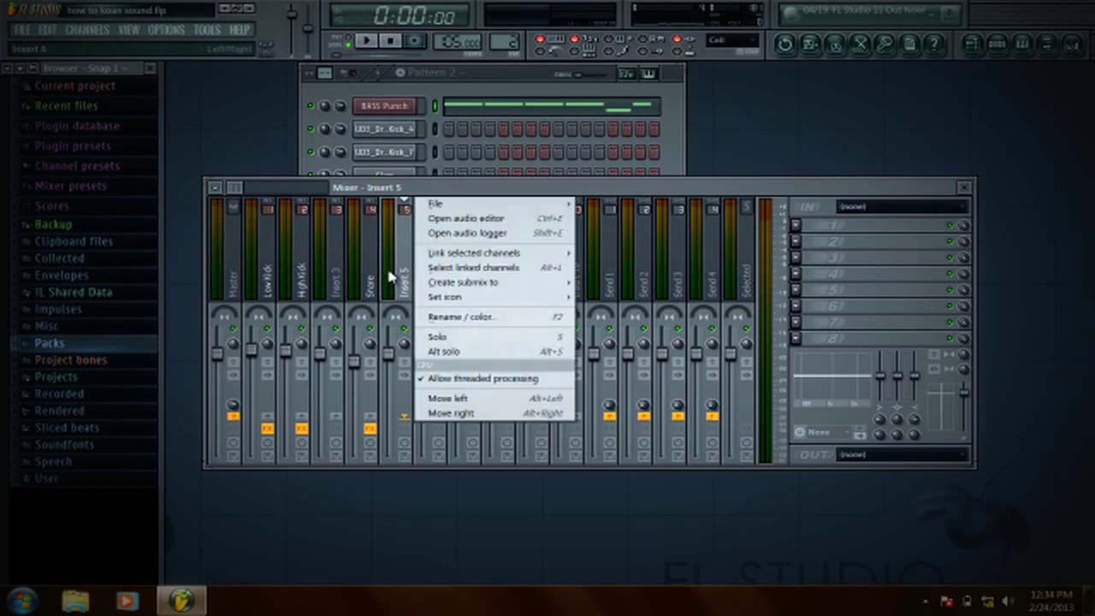
left_click(466, 319)
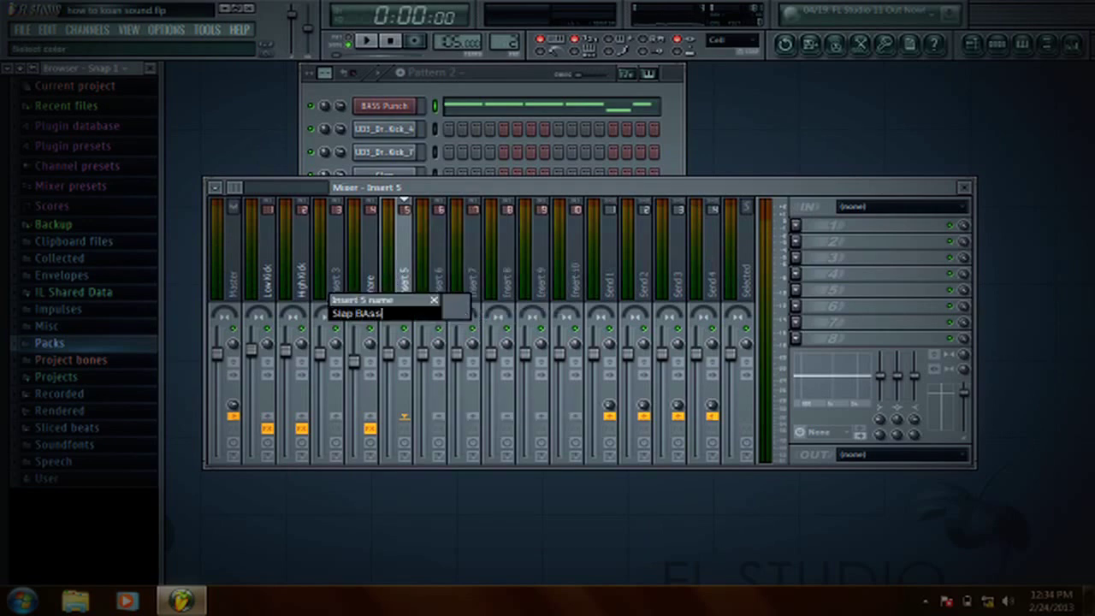
key("Return")
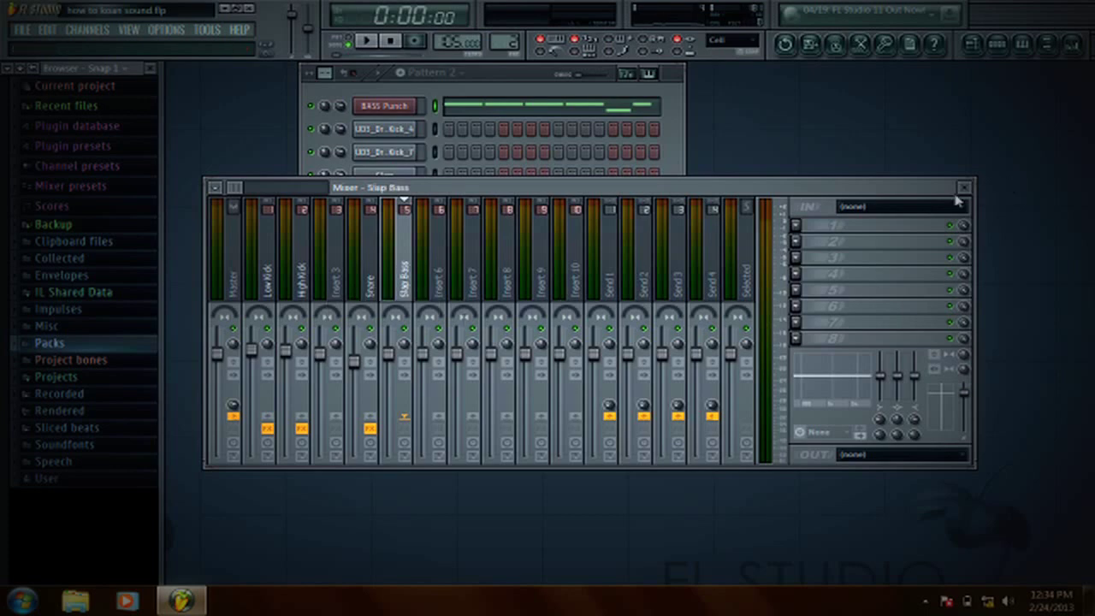
- Dismiss the effect selection for the Slap Bass insert and bring up the playlist
left_click(796, 226)
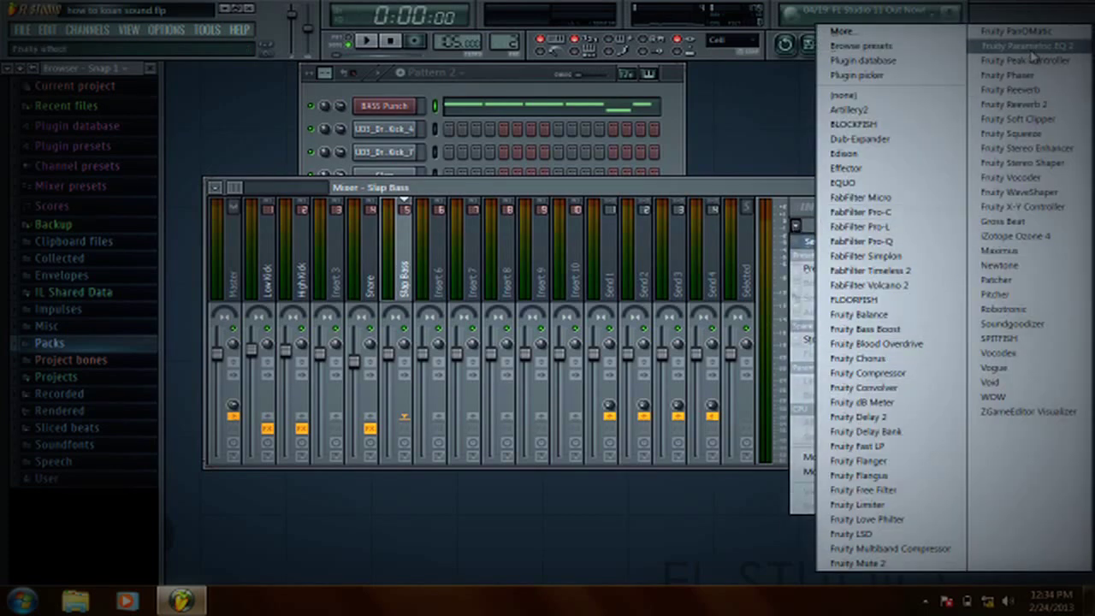
left_click(772, 51)
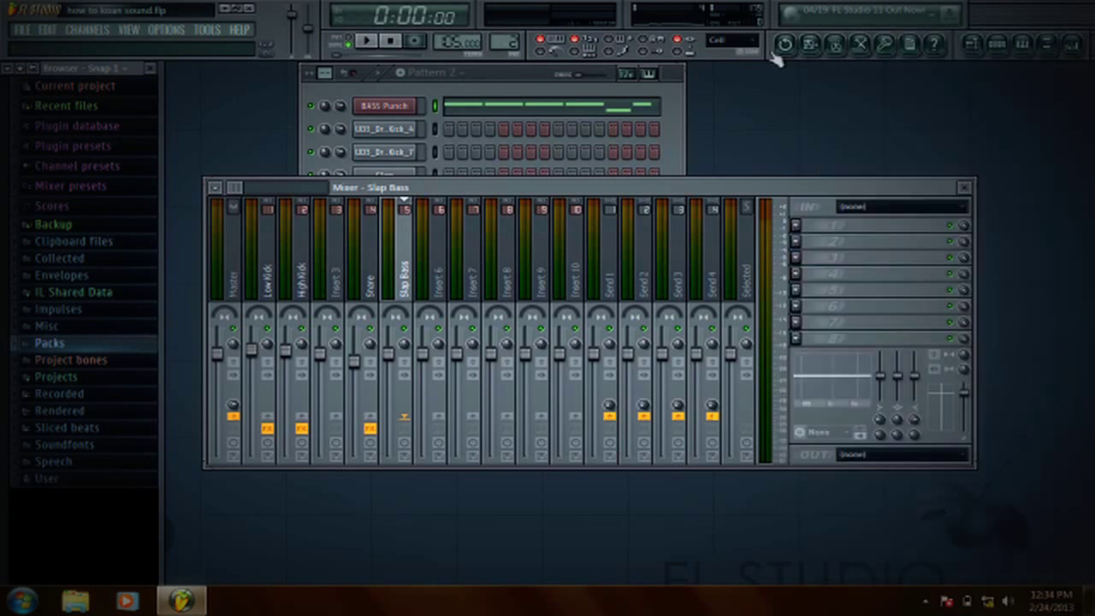
left_click(973, 45)
scroll(366, 98, "down", 4)
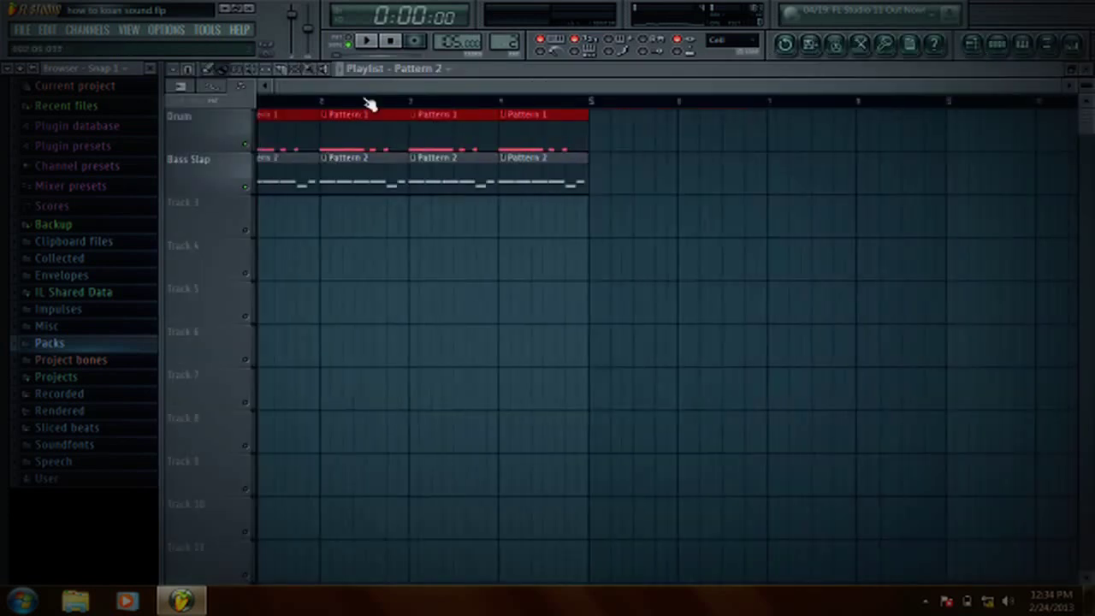
- Remove the Pattern 2 clips in bars 1 to 3 of the Bass Slap track and paint them back
right_click(276, 171)
right_click(318, 171)
right_click(359, 171)
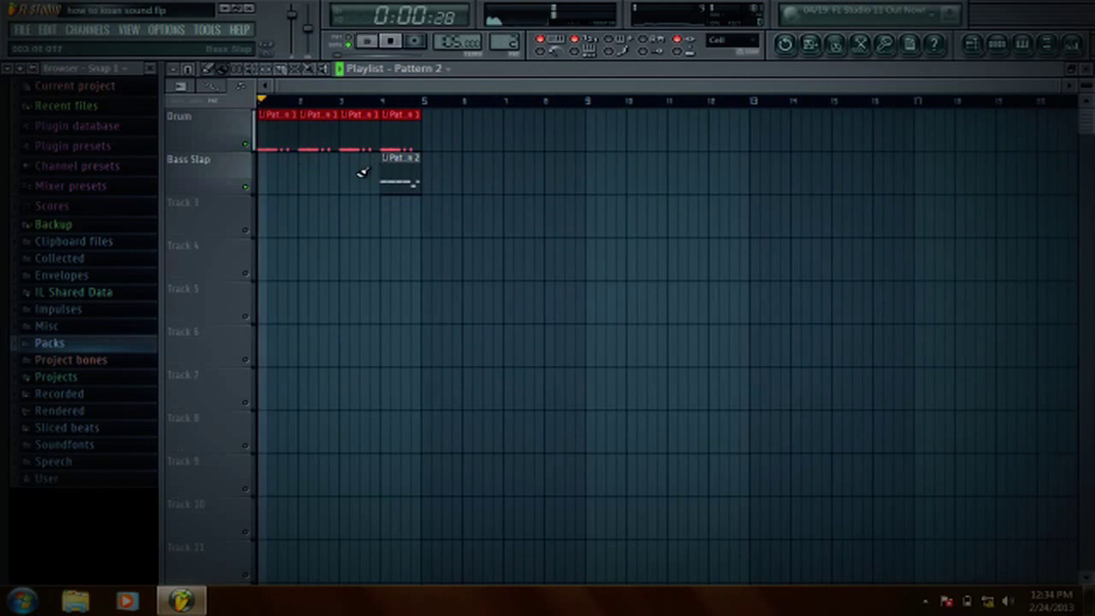
mouse_move(281, 166)
left_mouse_down()
mouse_move(314, 176)
mouse_move(325, 158)
left_mouse_up()
- Paint four Pattern 1 clips into bars 5 to 8 of the Drum track and remove the ones in bars 1 to 4
double_click(291, 136)
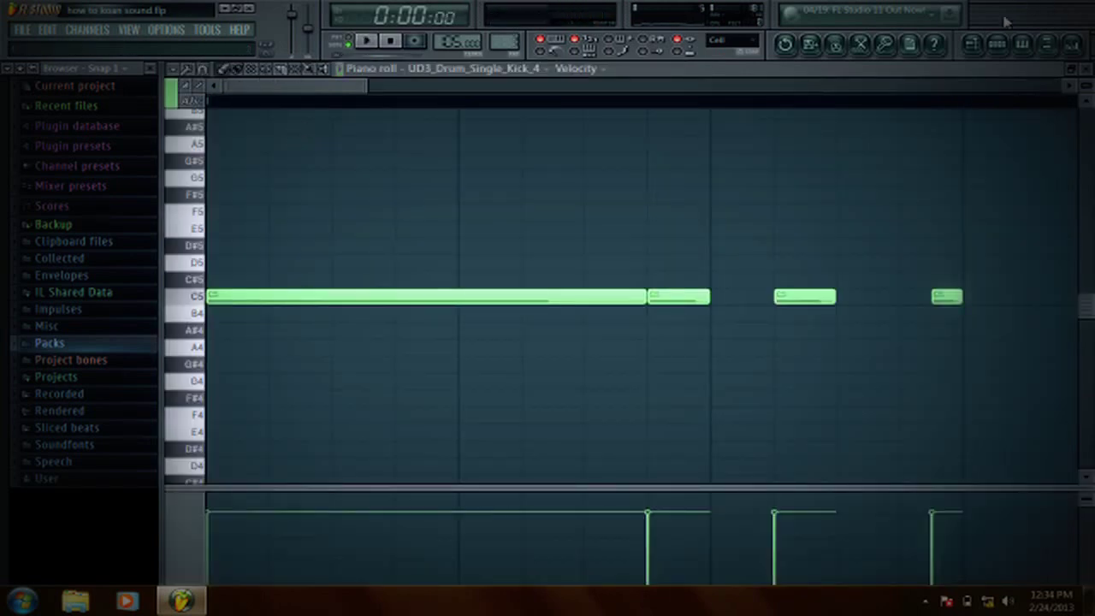
left_click(975, 48)
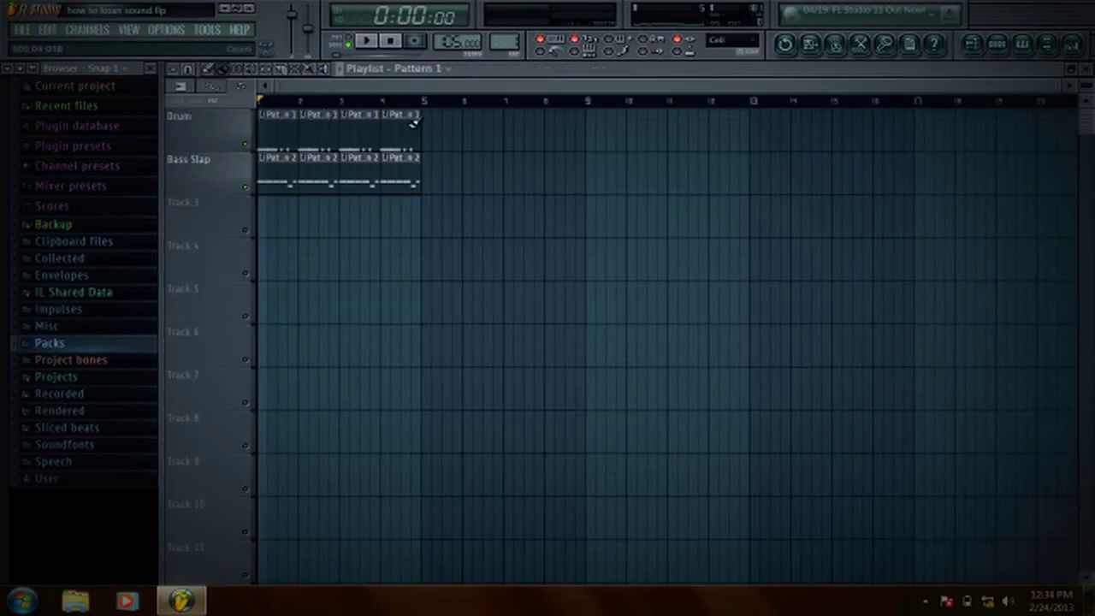
left_click_drag(436, 131, 579, 117)
left_click_drag(411, 140, 263, 141)
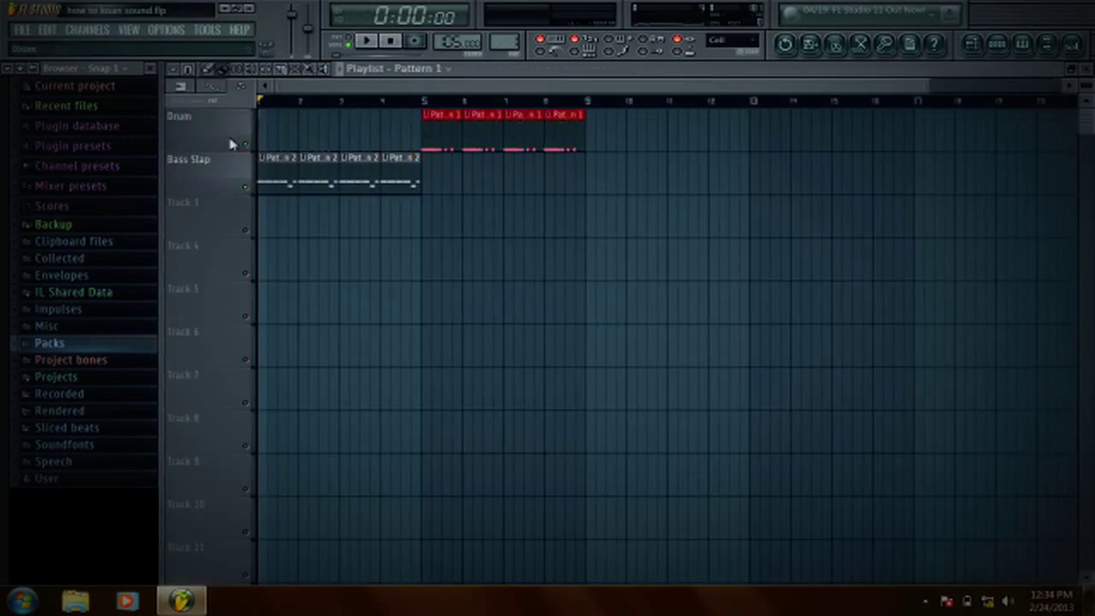
- Play the song and paint Pattern 2 clips into bars 5 to 8 of the Bass Slap track
key("space")
left_click(410, 167)
left_click_drag(442, 171, 576, 171)
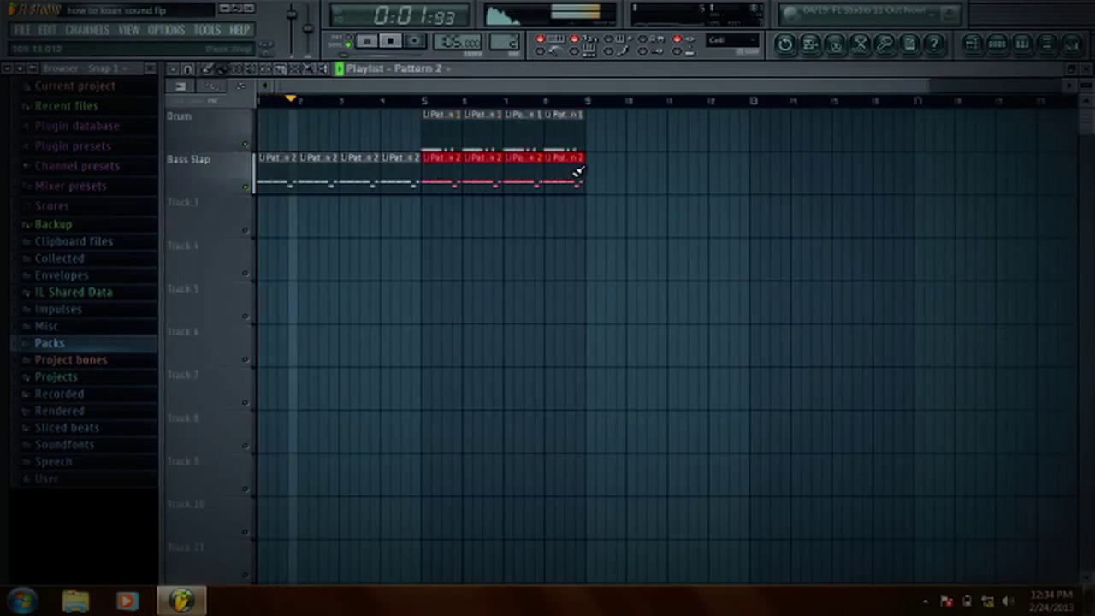
left_click(1048, 42)
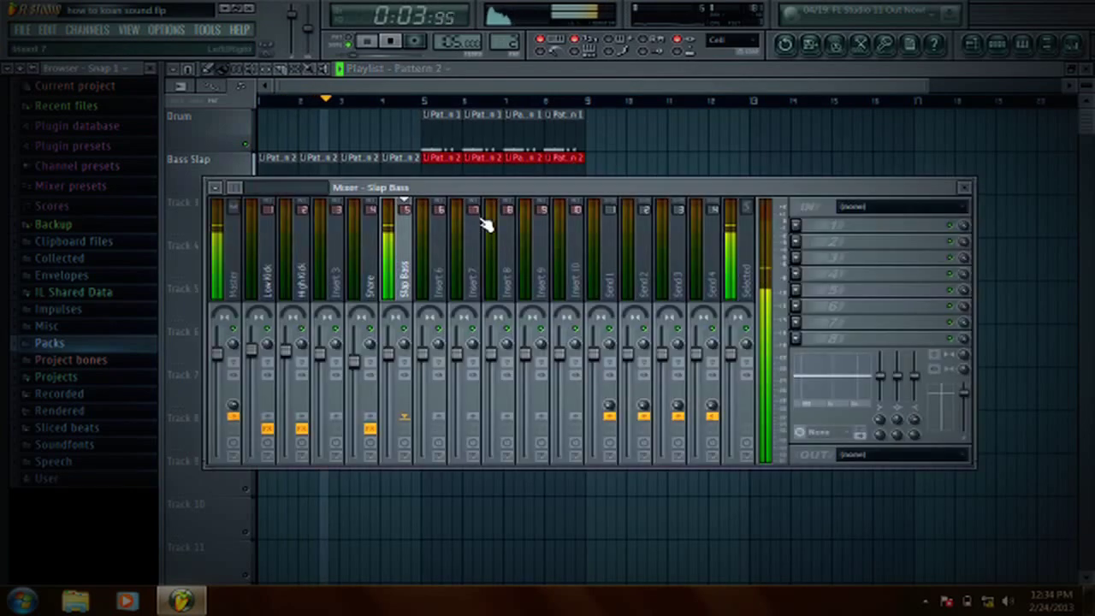
left_click(800, 226)
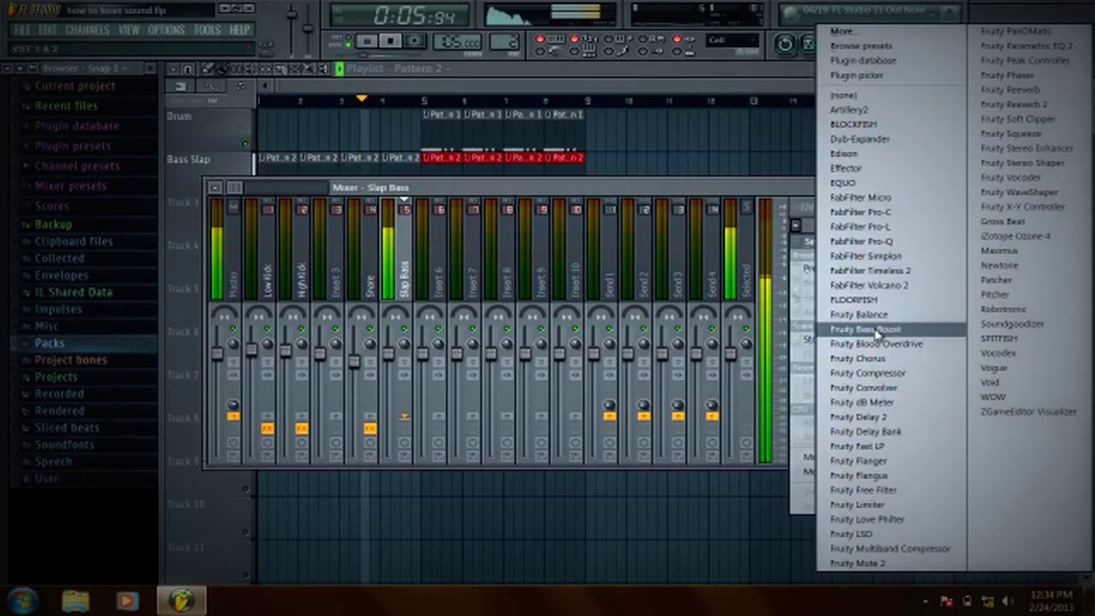
left_click(449, 91)
- Remove the Pattern 1 clips in bars 5 to 7 and the Pattern 2 clips in bars 2 to 4
right_click(443, 124)
right_click(482, 122)
right_click(518, 119)
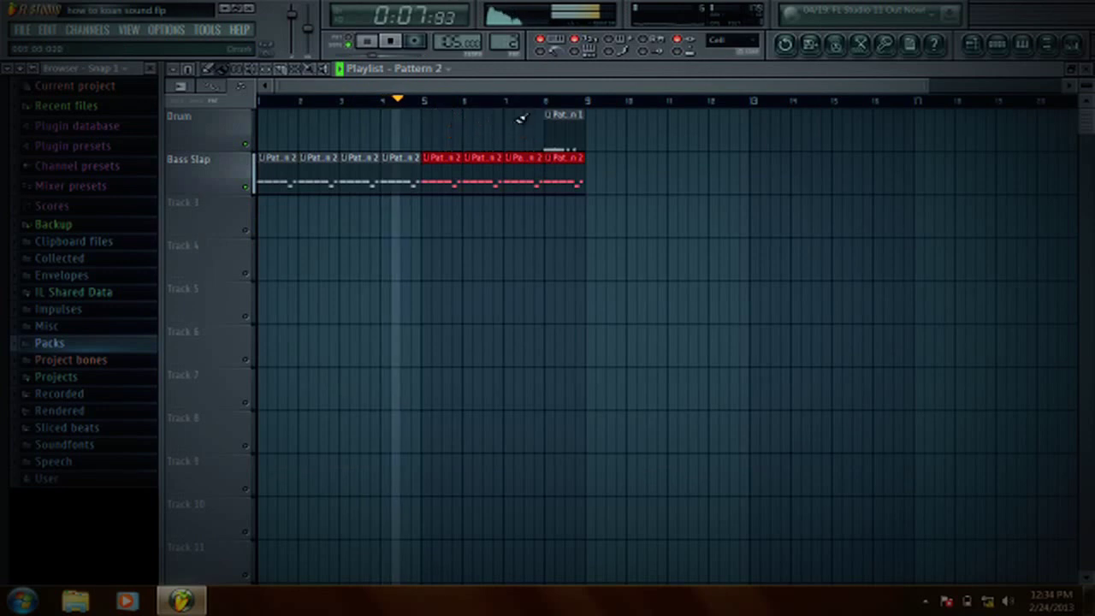
key("space")
right_click(402, 168)
right_click(359, 172)
right_click(320, 176)
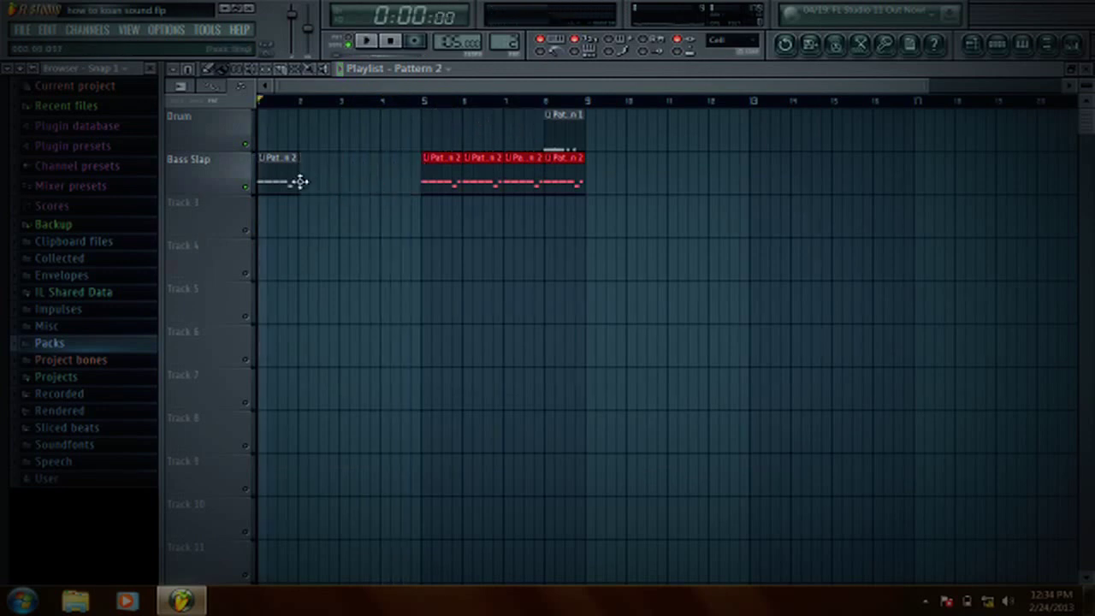
- Open the Pattern 2 clip's BASS Punch notes in the piano roll and copy all of them
double_click(285, 187)
left_click(304, 71)
left_click_drag(539, 186, 413, 320)
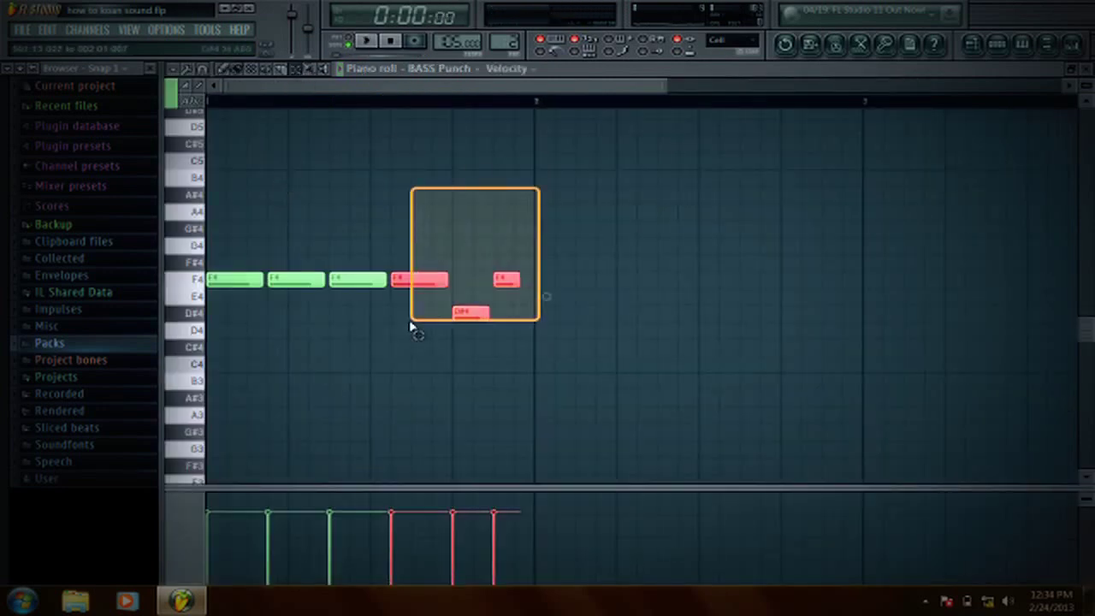
key("ctrl+a")
left_click(184, 73)
mouse_move(208, 100)
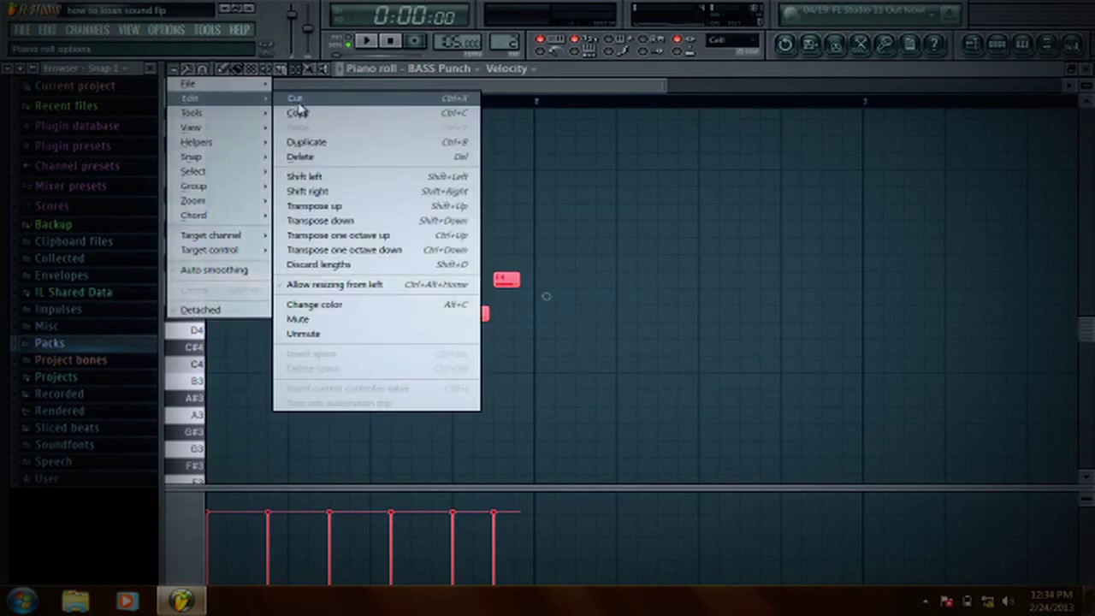
left_click(296, 115)
- Paste the copied bass phrase into bar 3 and again into bar 2 of the piano roll
scroll(413, 90, "right", 1)
scroll(413, 90, "right", 2)
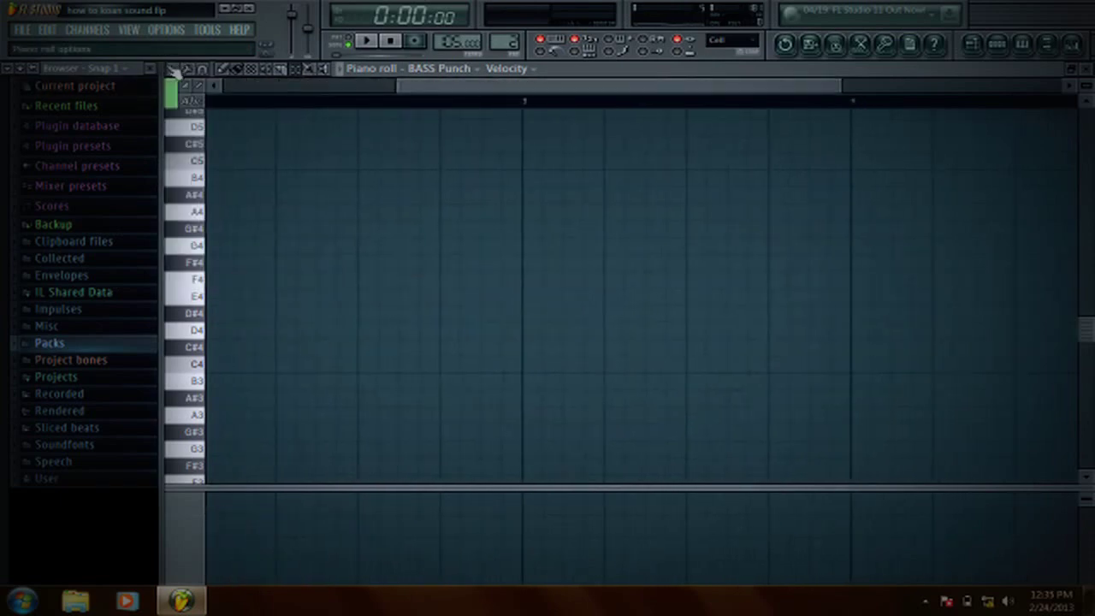
left_click(175, 70)
mouse_move(242, 104)
left_click(312, 129)
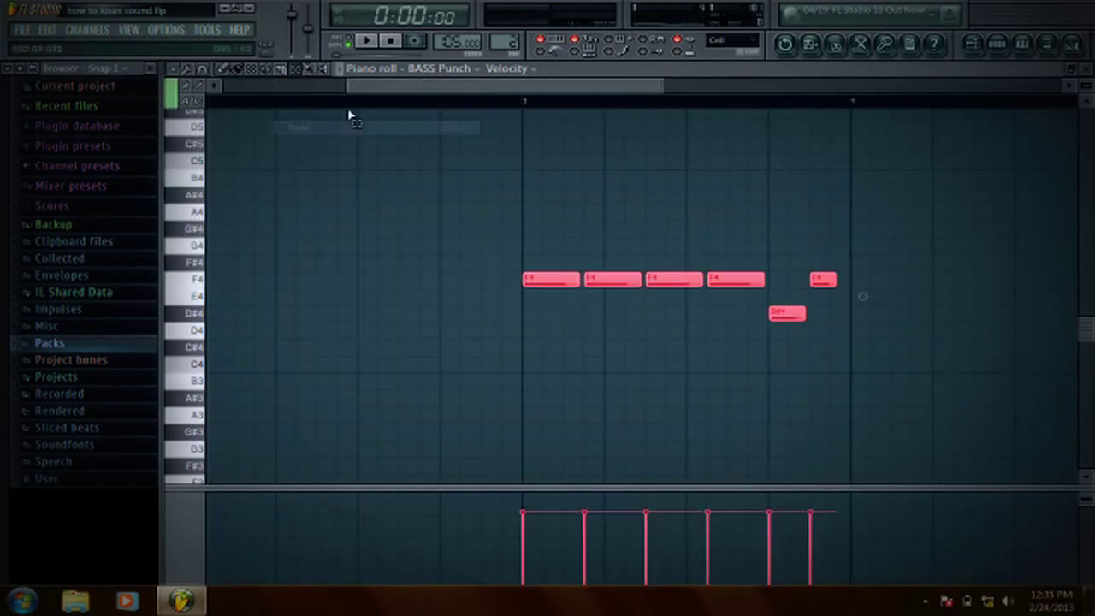
left_click_drag(369, 88, 298, 89)
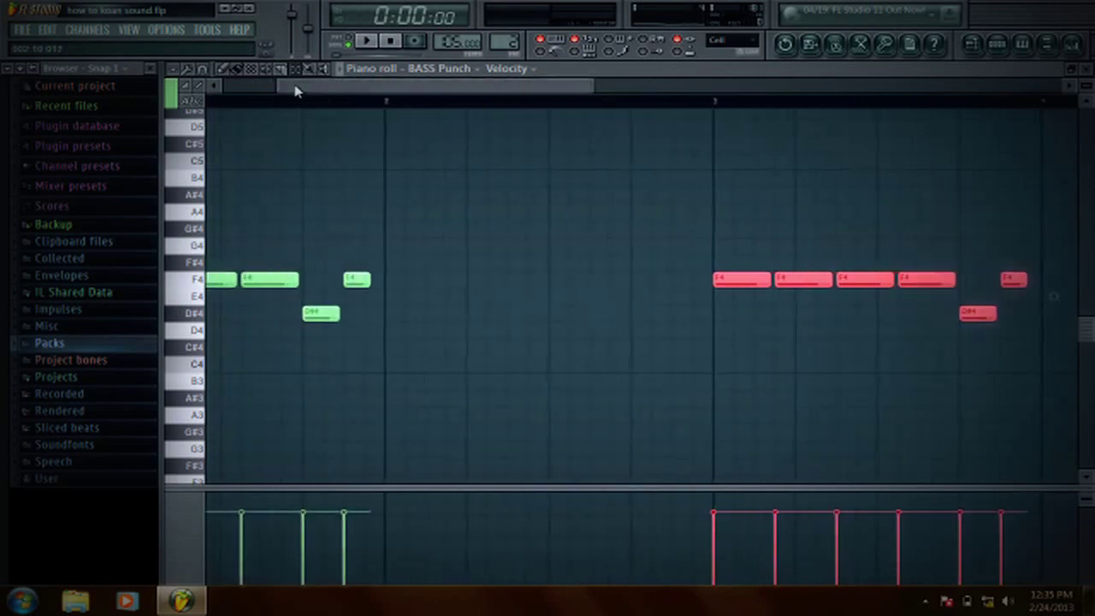
left_click(175, 70)
mouse_move(210, 101)
left_click(337, 123)
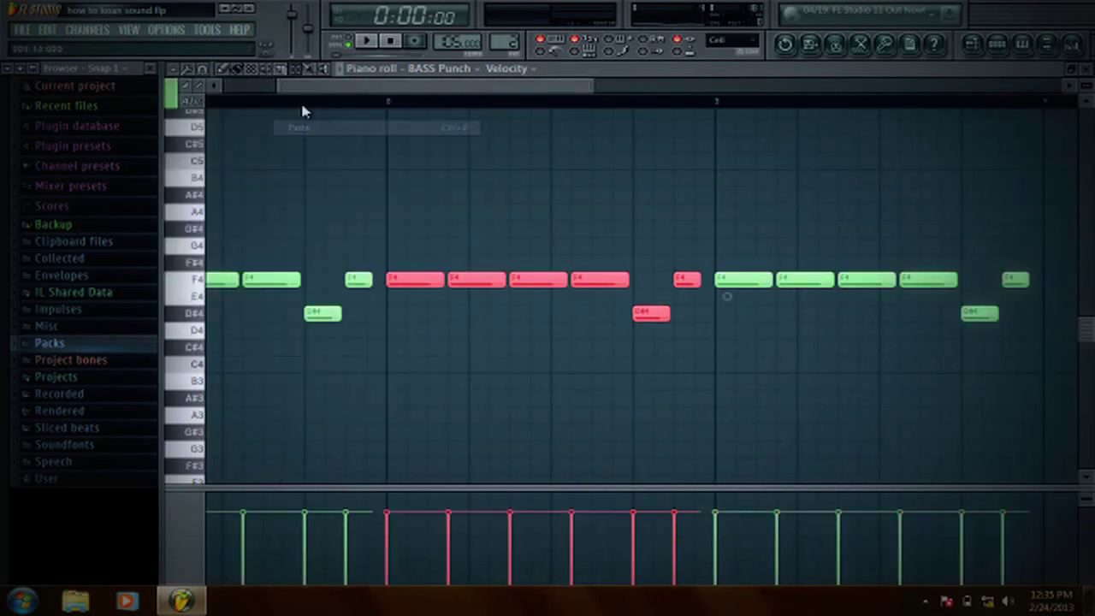
- Hide the browser, paste the bass phrase once more and move the pasted notes into bar 4
left_click_drag(408, 86, 692, 142)
key("space")
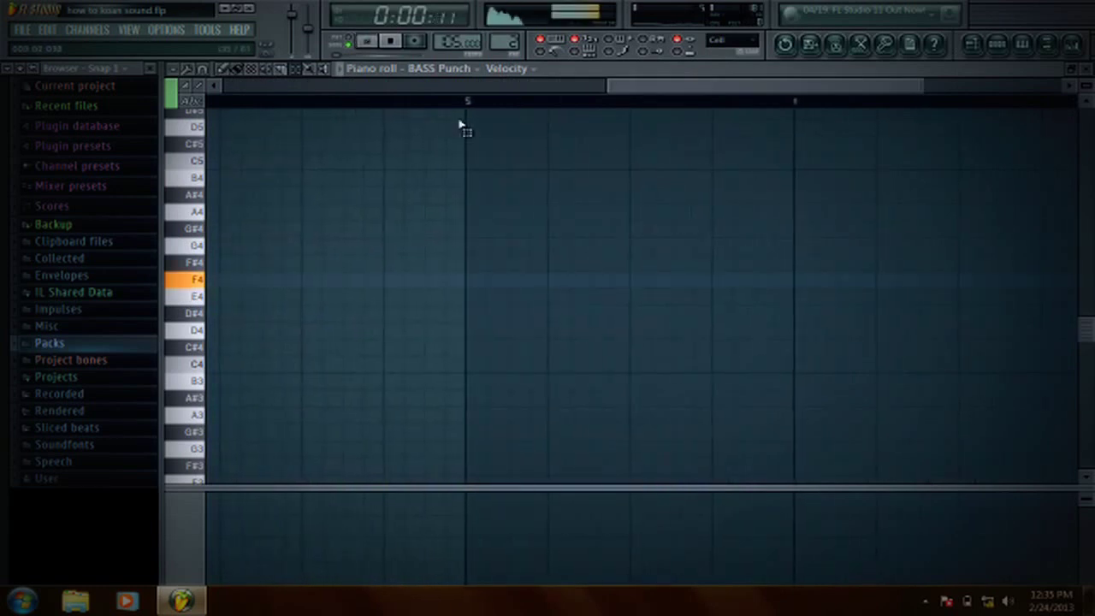
key("alt+F8")
left_click(10, 69)
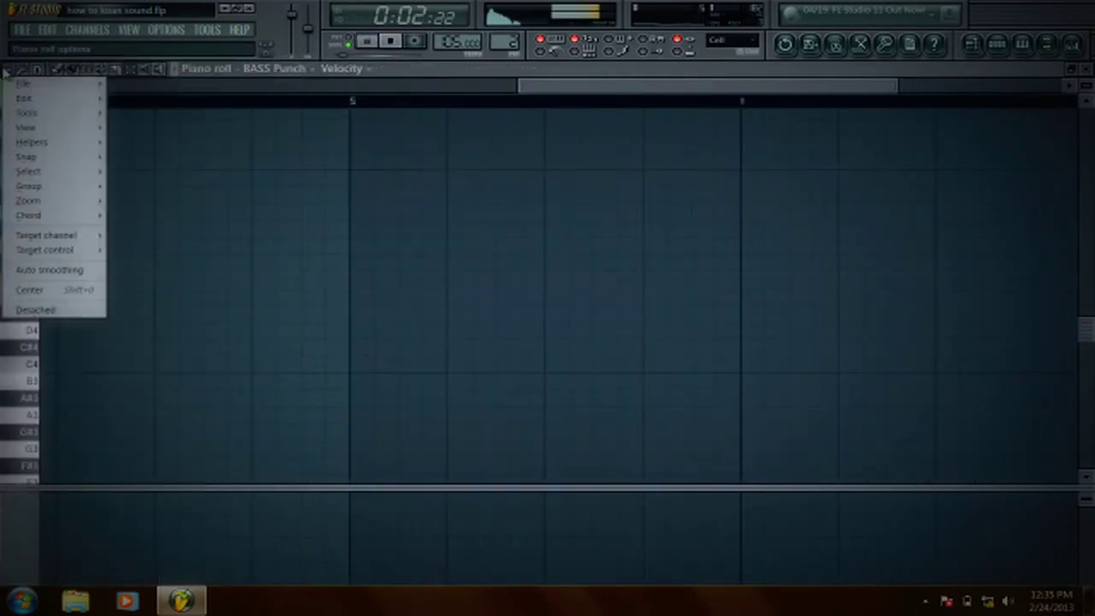
mouse_move(45, 99)
left_click(136, 120)
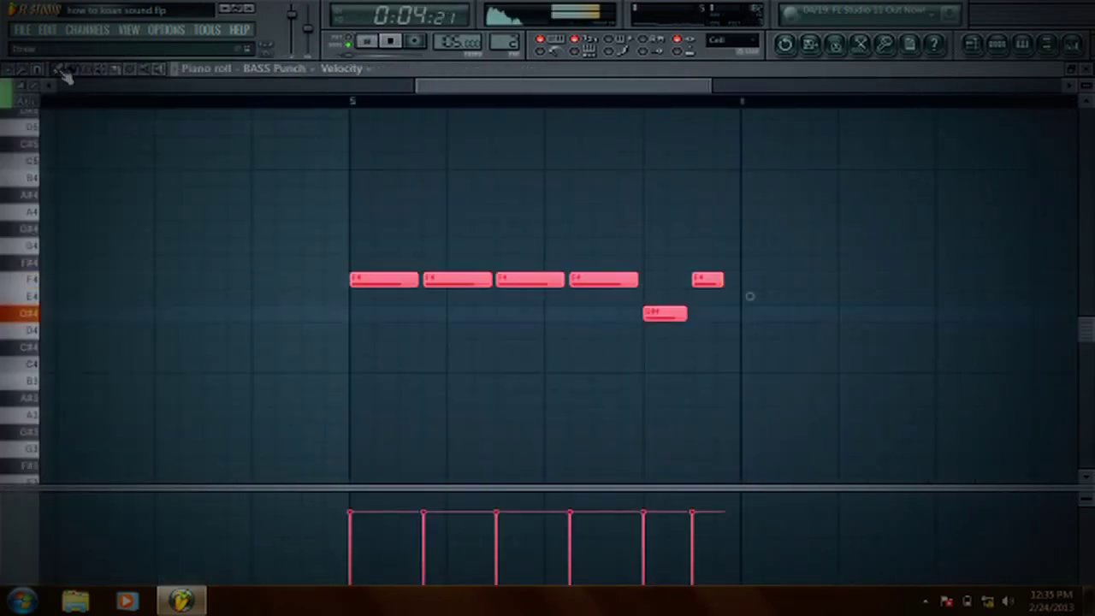
left_click_drag(410, 284, 255, 276)
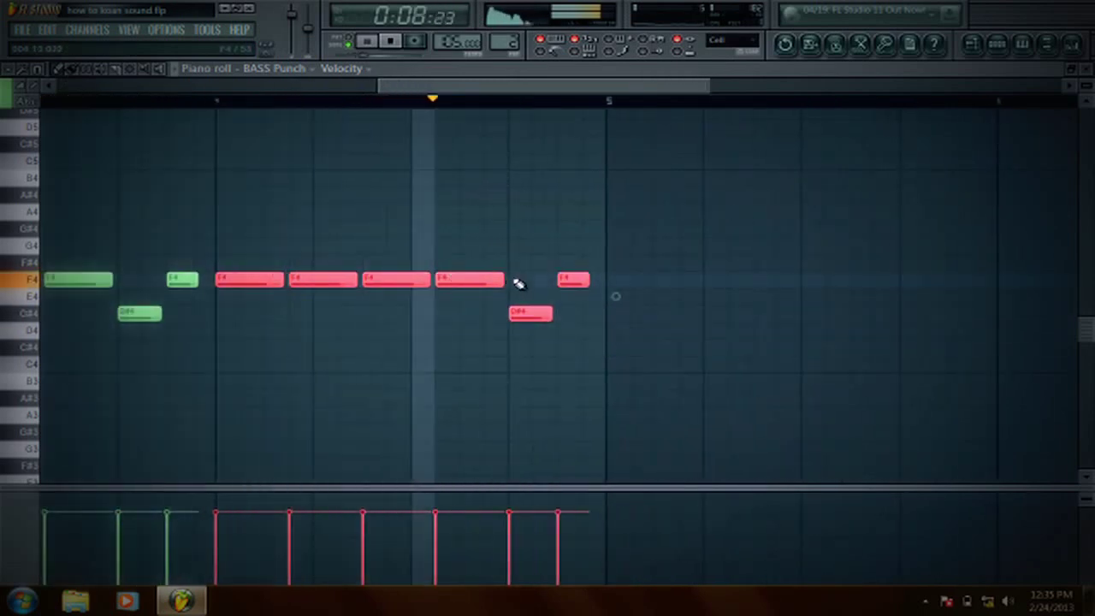
- Replace the last two bass notes of bar 4 with a G#4 followed by a C5
key("space")
left_click_drag(512, 241, 563, 154)
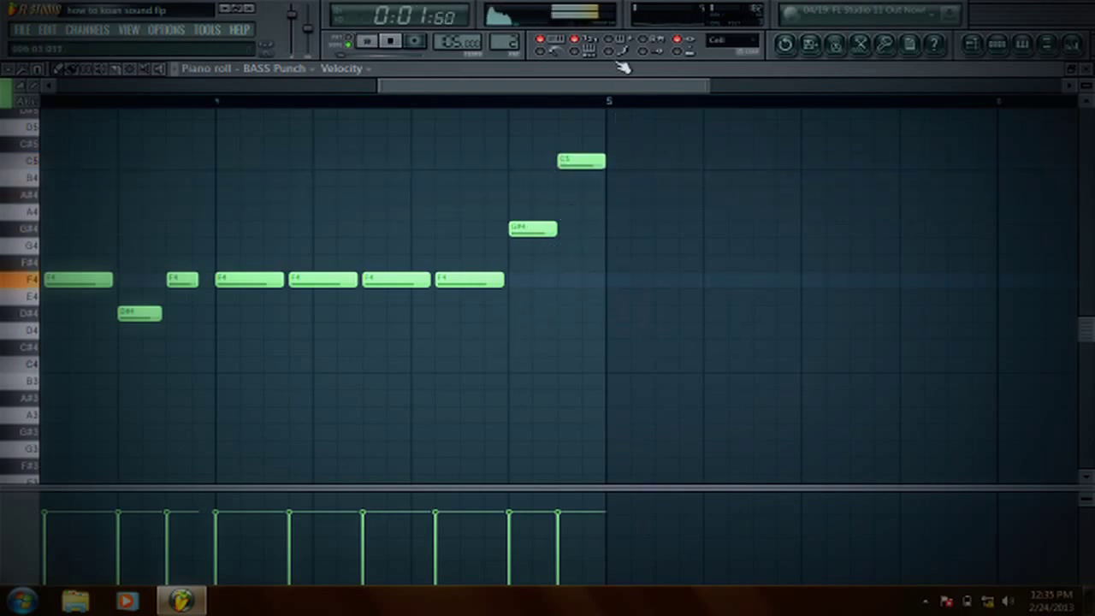
- Set the piano roll snap to 1/6 step and slightly shorten the G#4 and C5 notes ending bar 4
scroll(610, 108, "up", 4)
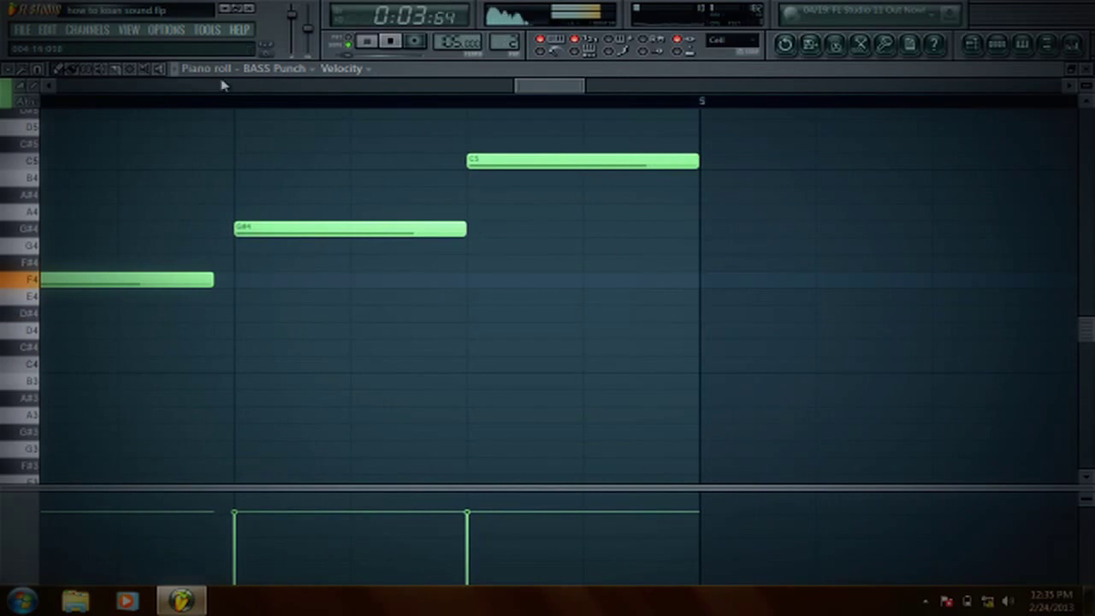
left_click(65, 69)
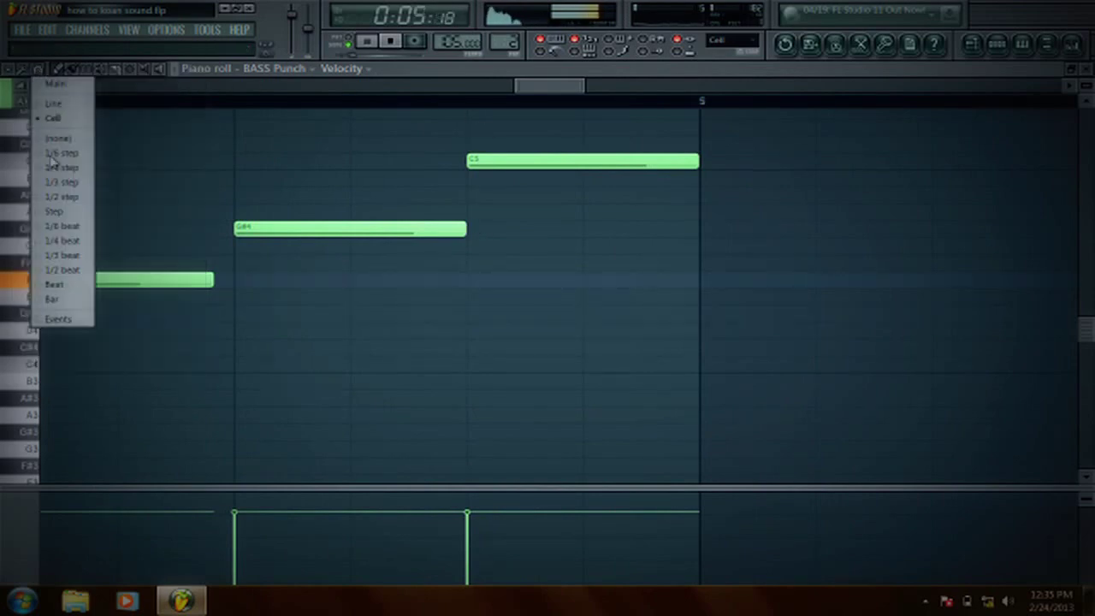
left_click(65, 198)
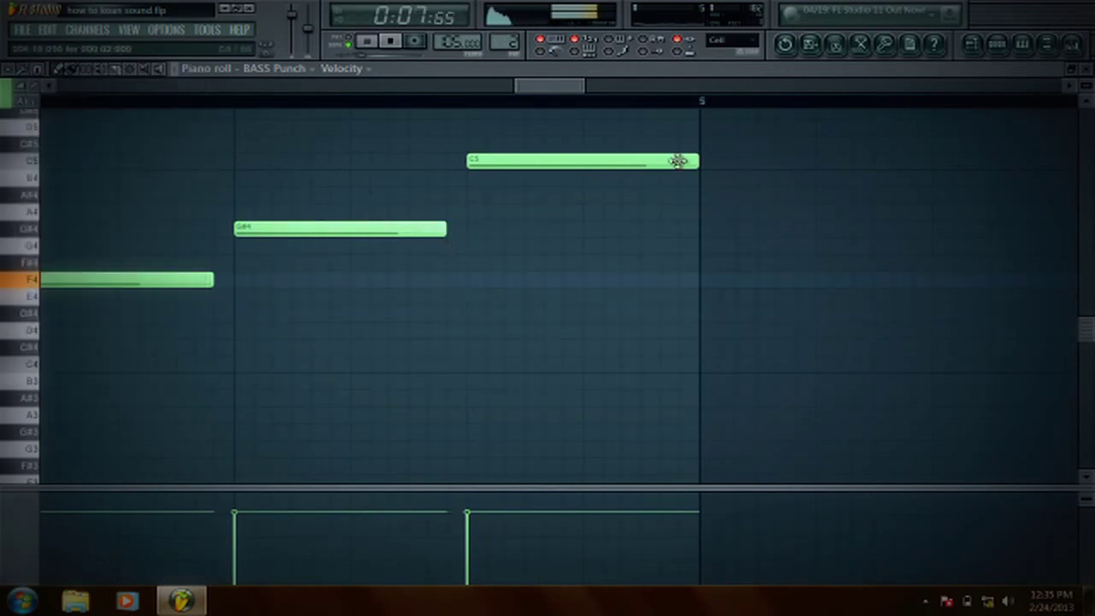
left_click_drag(697, 160, 679, 161)
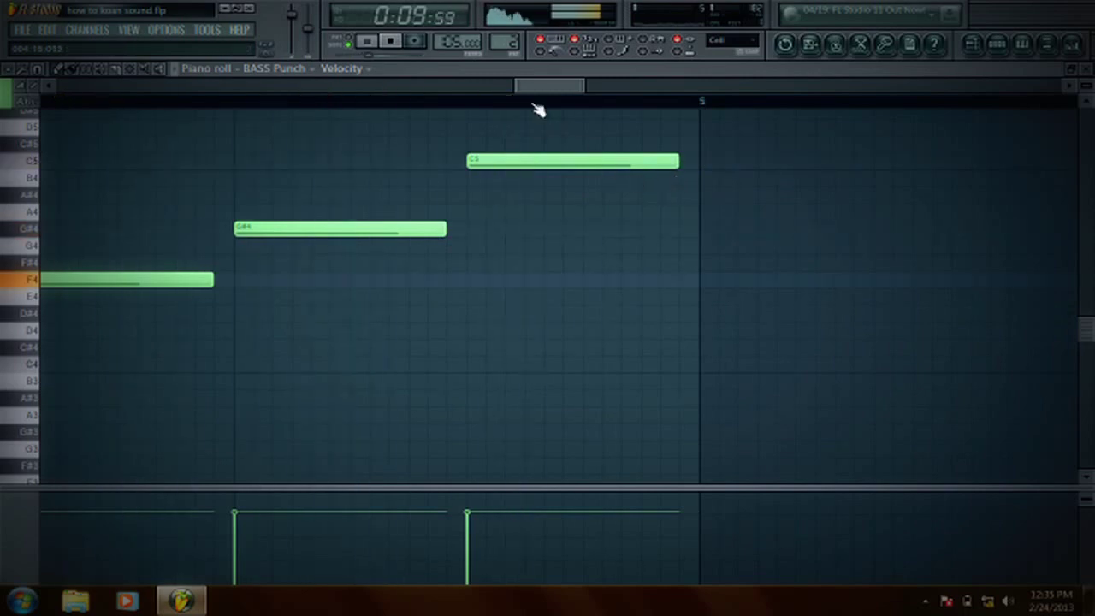
scroll(537, 109, "down", 4)
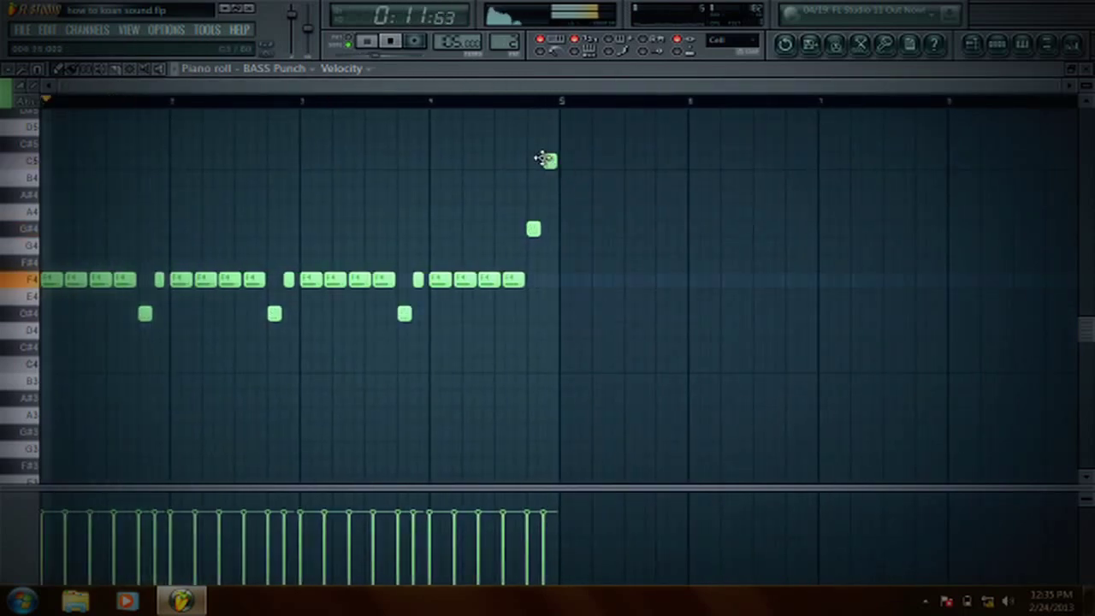
- Remove the overlapping Pattern 2 clips in the playlist, keeping only those starting at bars 1 and 5
left_click(973, 43)
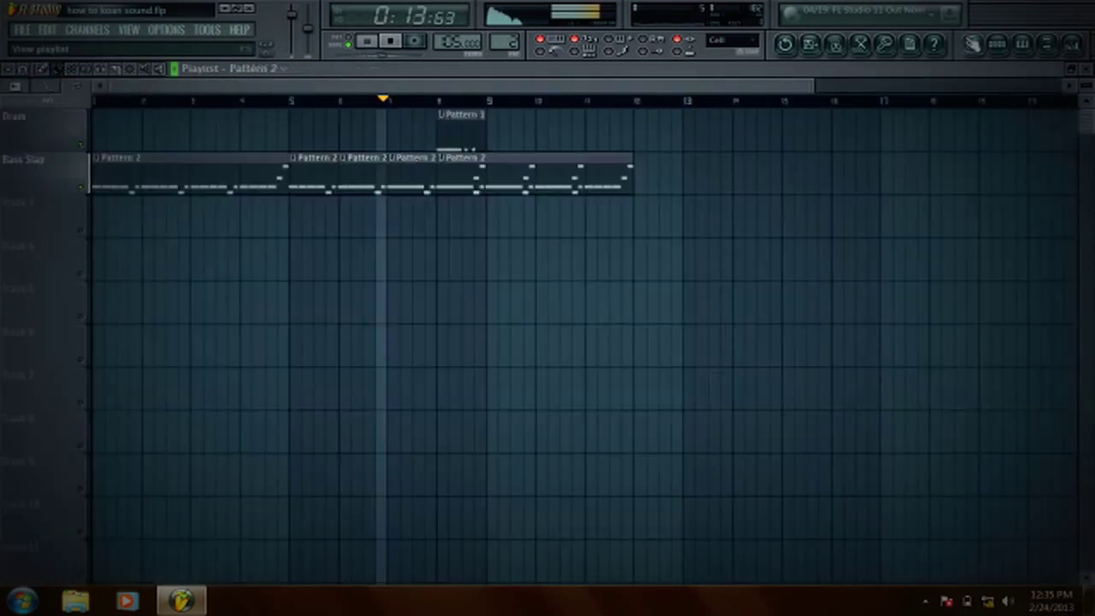
right_click(385, 174)
right_click(443, 175)
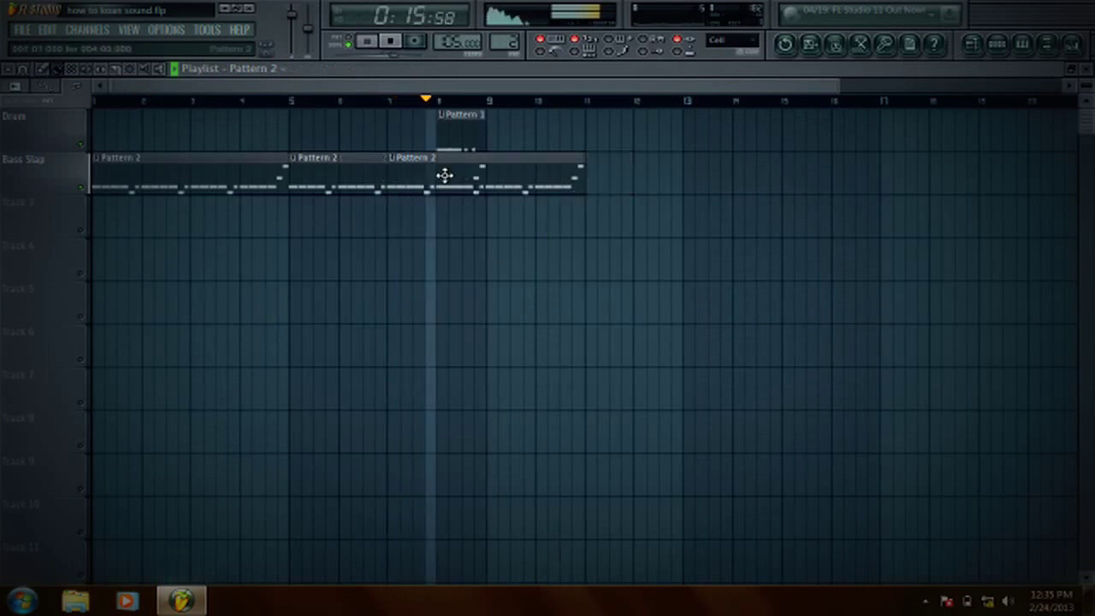
right_click(440, 172)
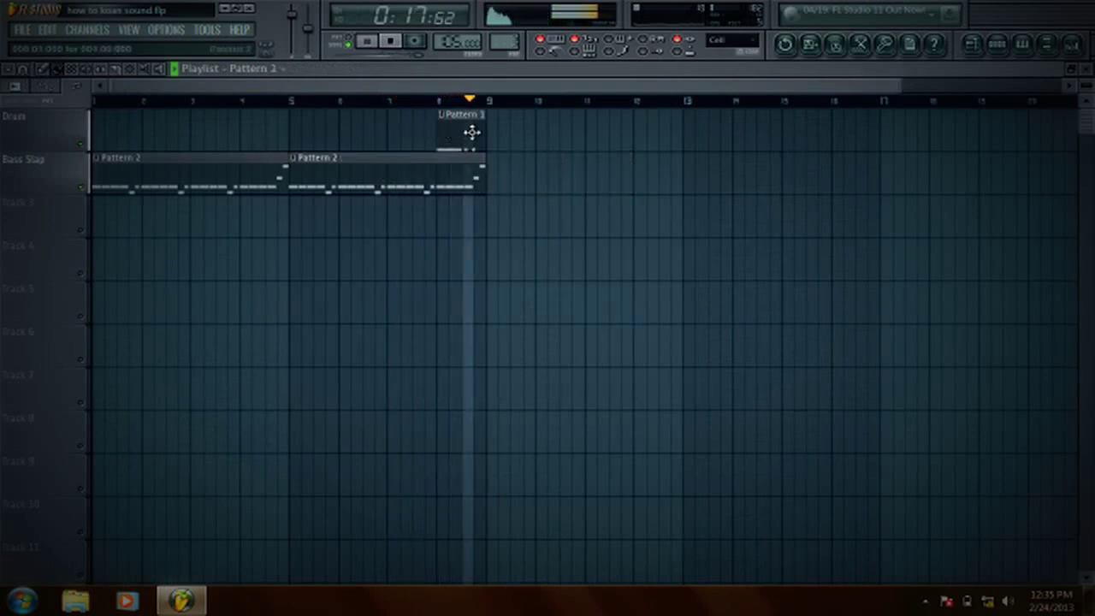
- Replace the Pattern 1 clip in bar 8 of the Drum track with Pattern 1 clips around bars 9 to 11
left_click_drag(471, 132, 762, 139)
right_click(761, 139)
right_click(714, 142)
right_click(667, 147)
right_click(493, 141)
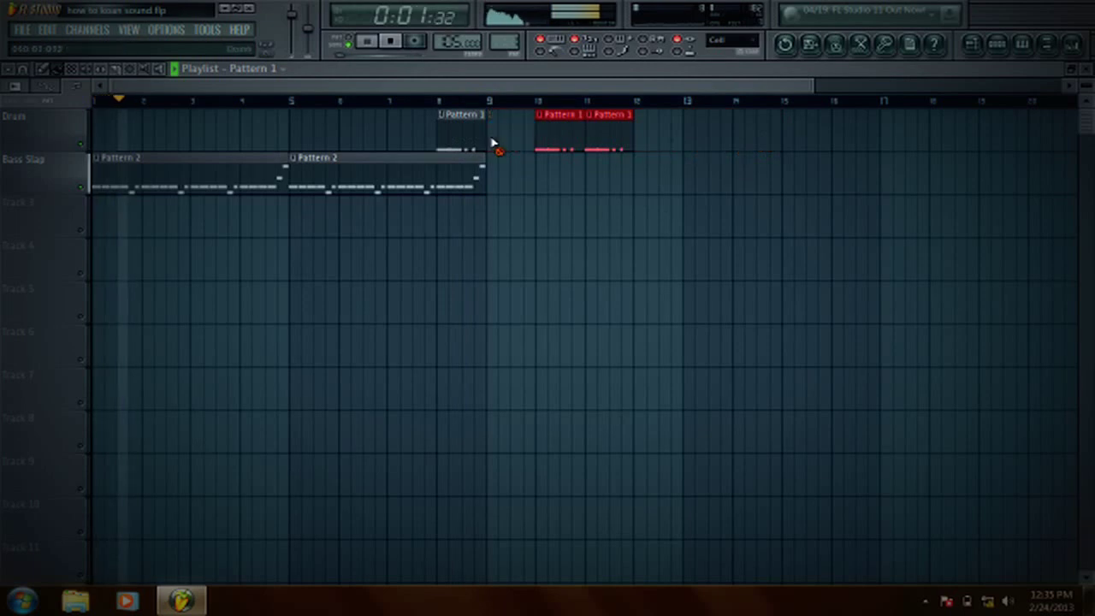
right_click(482, 144)
left_click(493, 128)
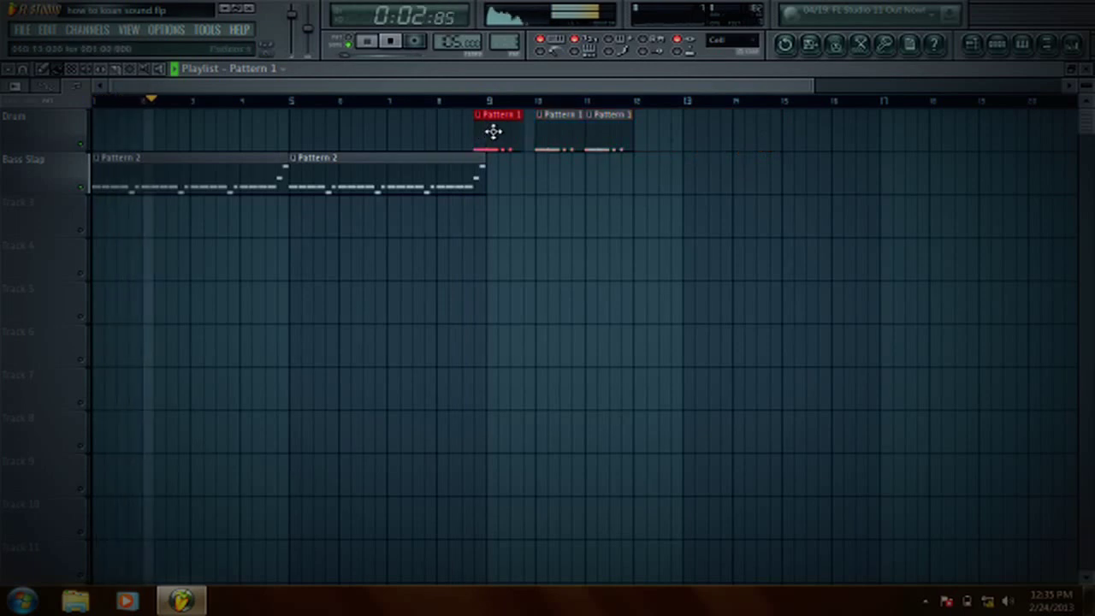
left_click(642, 127)
- Examine the closing G#4 and C5 notes of the BASS Punch phrase in the Pattern 2 piano roll
double_click(214, 184)
left_click(342, 68)
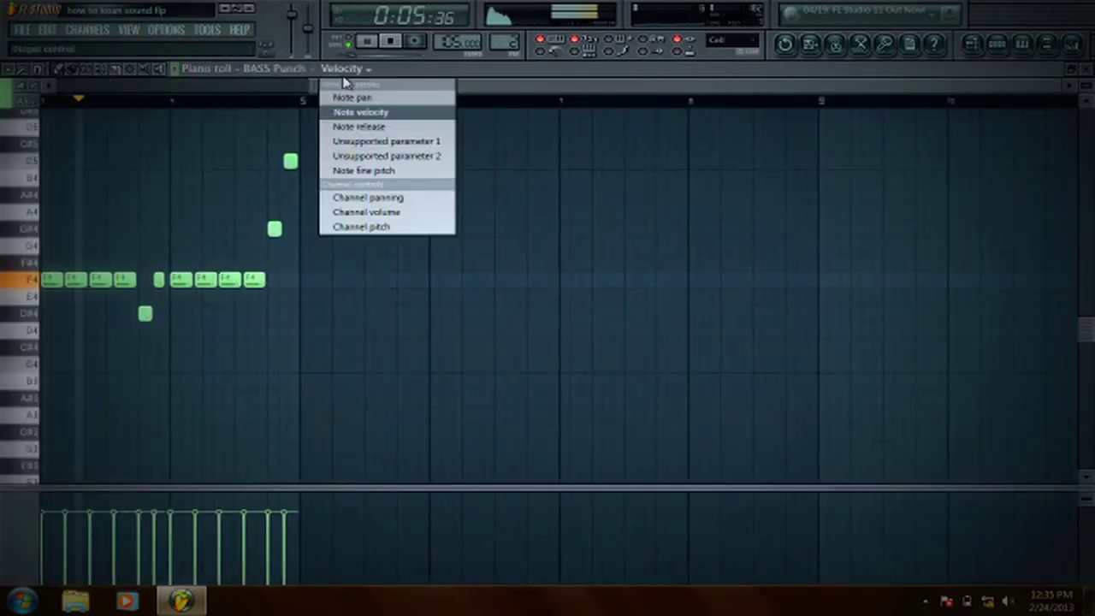
left_click(305, 96)
scroll(306, 92, "up", 5)
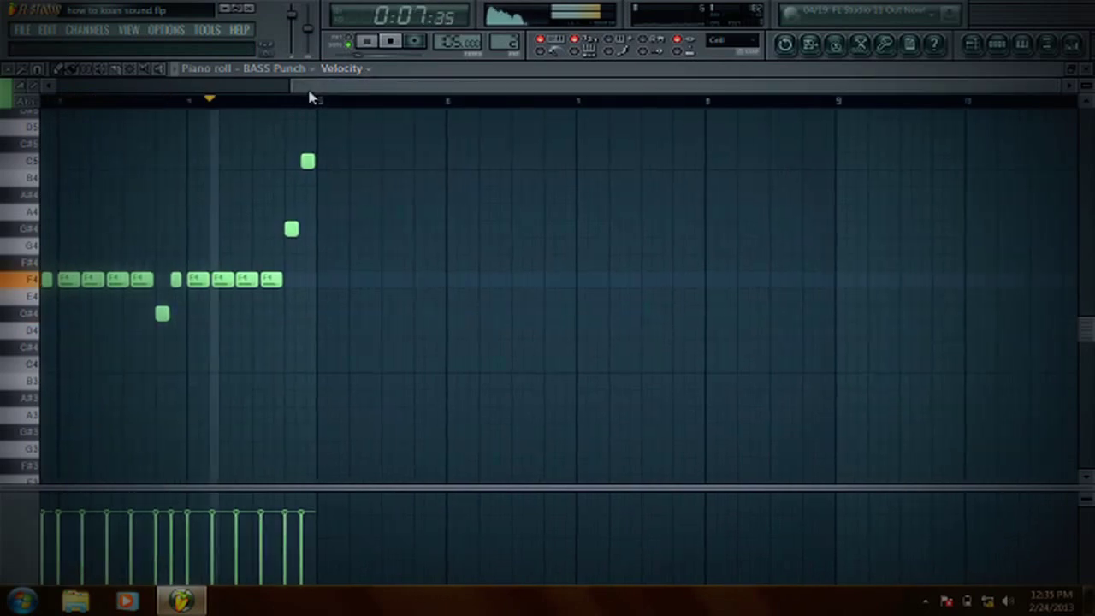
key("space")
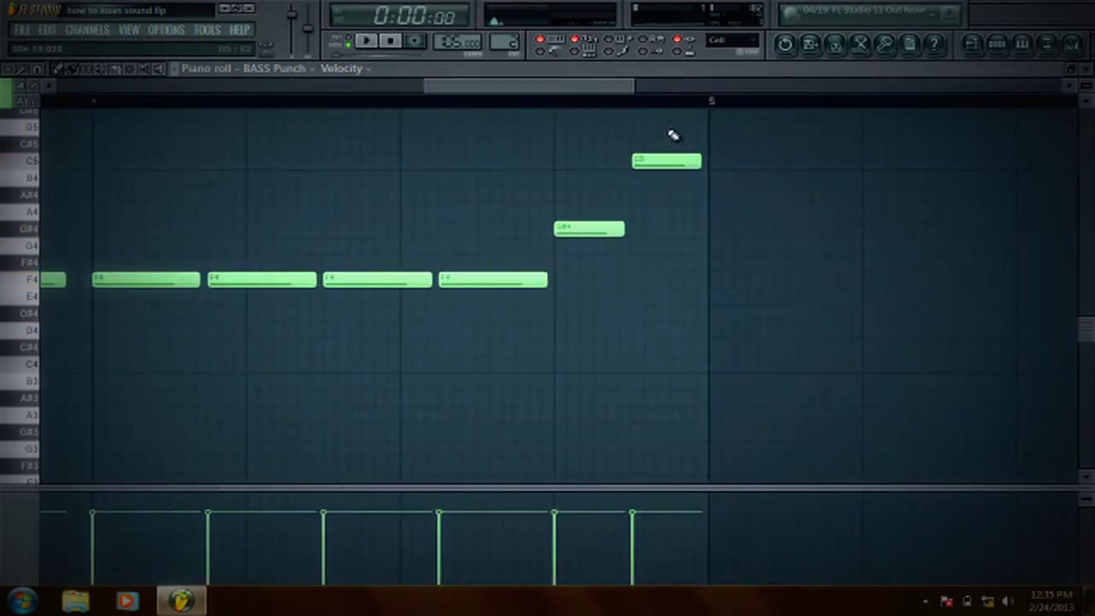
key("Escape")
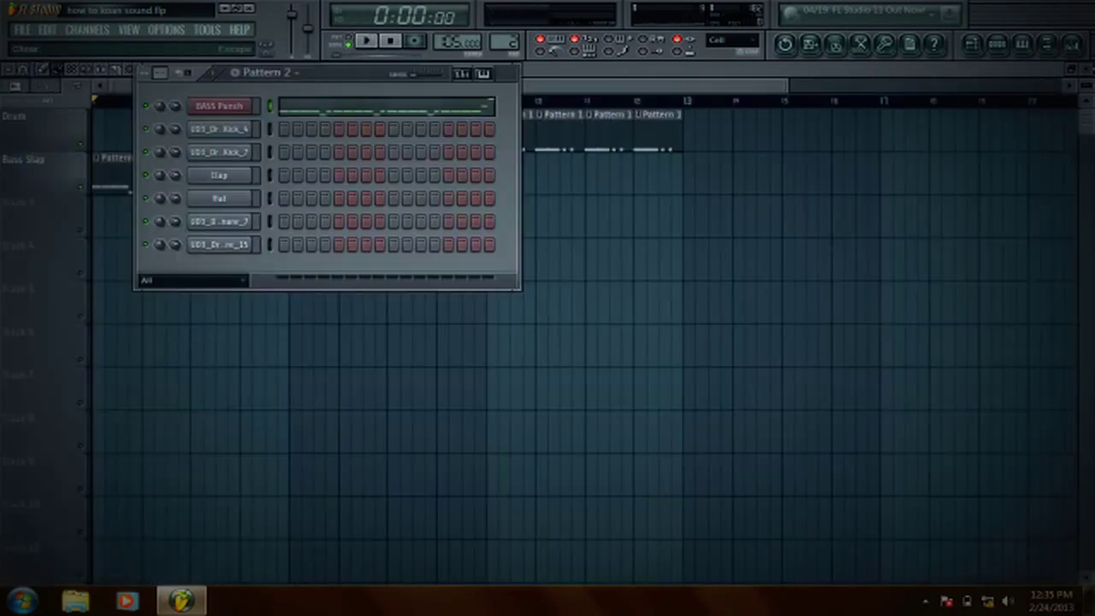
- Load Fruity Parametric EQ 2 into the first effect slot of the Slap Bass mixer track
key("F9")
key("space")
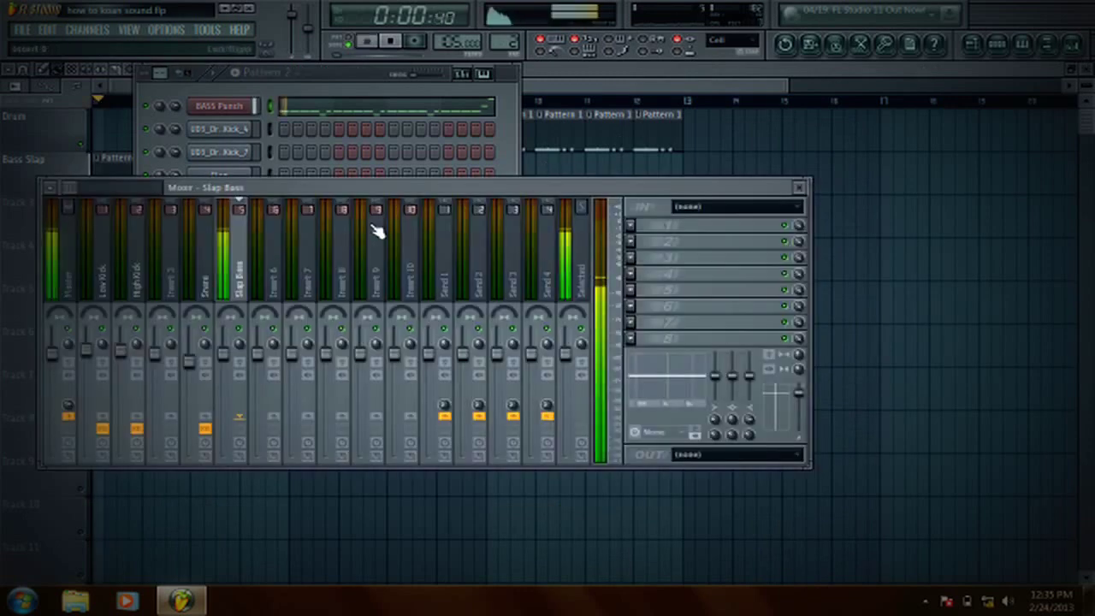
key("space")
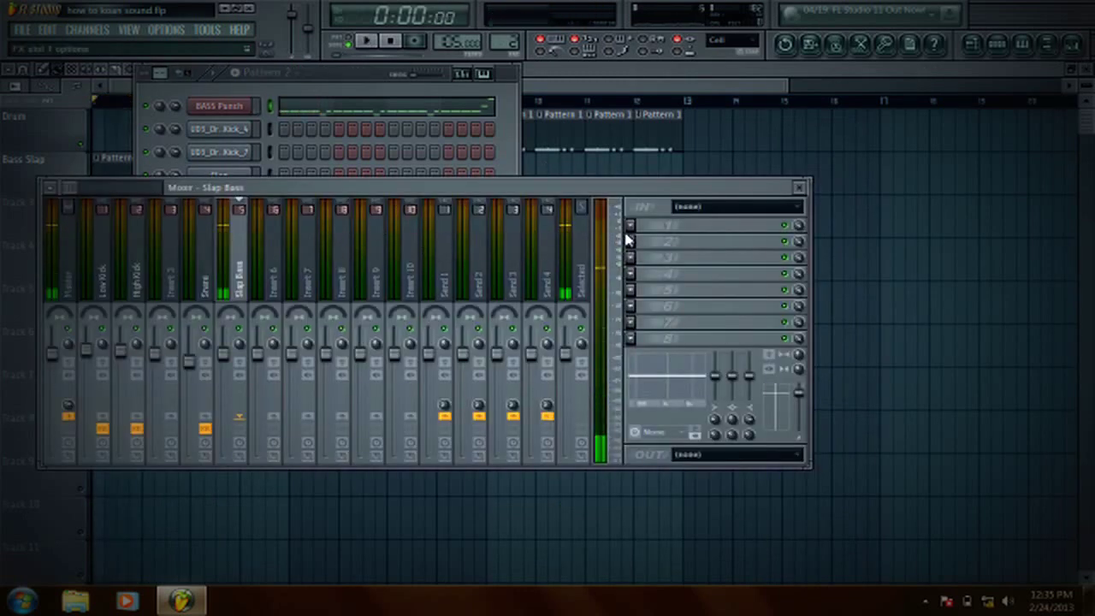
left_click(631, 226)
mouse_move(645, 238)
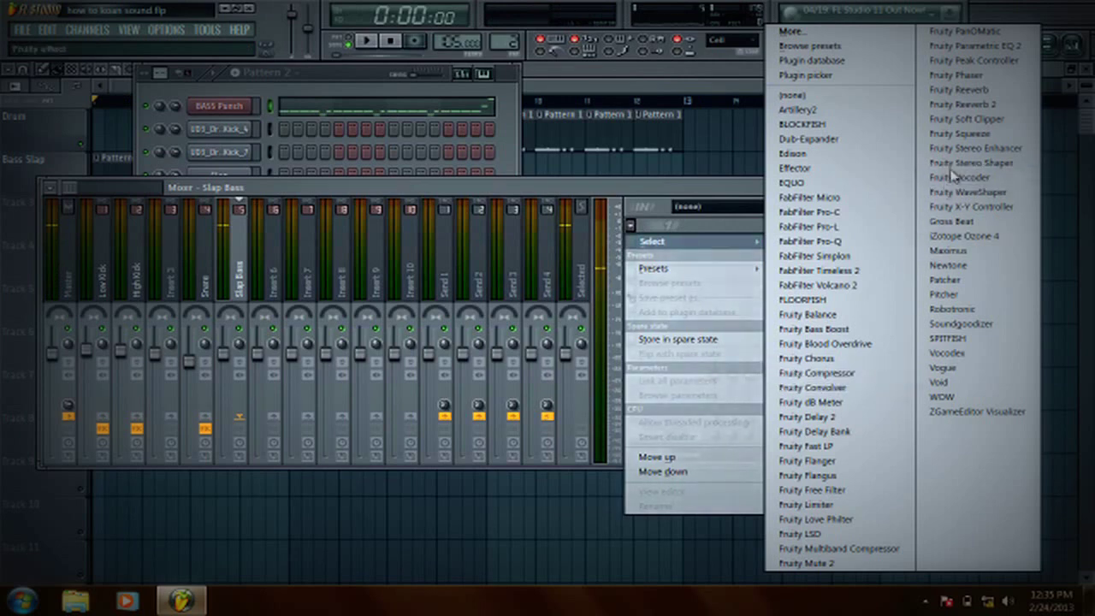
left_click(974, 46)
- Boost the Slap Bass highs with EQ band 7 and cut the lows with band 1 to -18 dB at about 74 Hz
left_click_drag(322, 292, 274, 242)
scroll(380, 256, "down", 2)
key("space")
left_click_drag(97, 292, 104, 359)
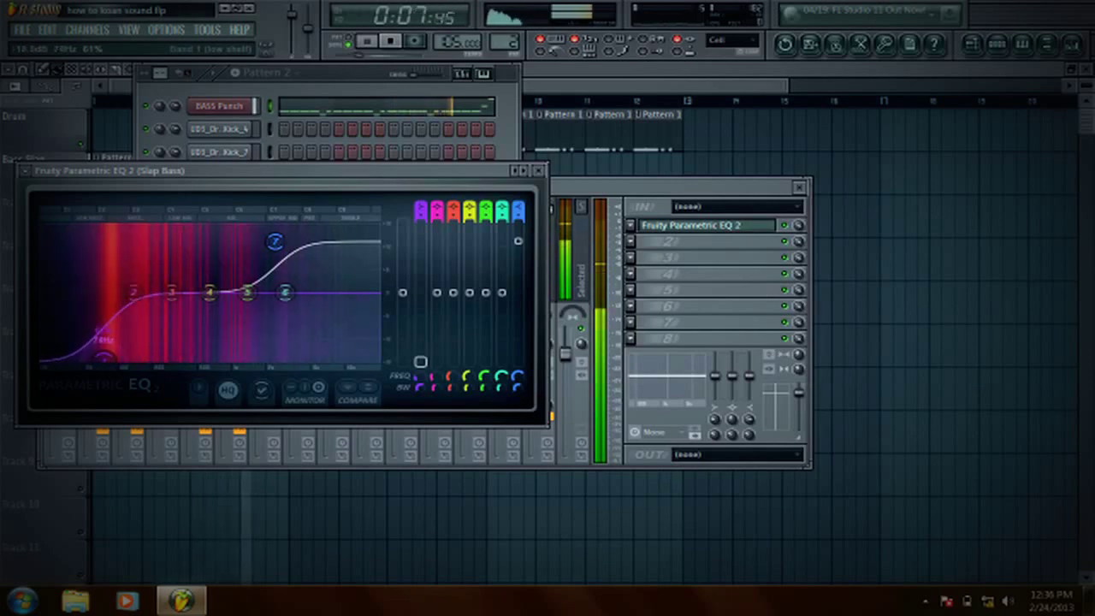
left_click(538, 170)
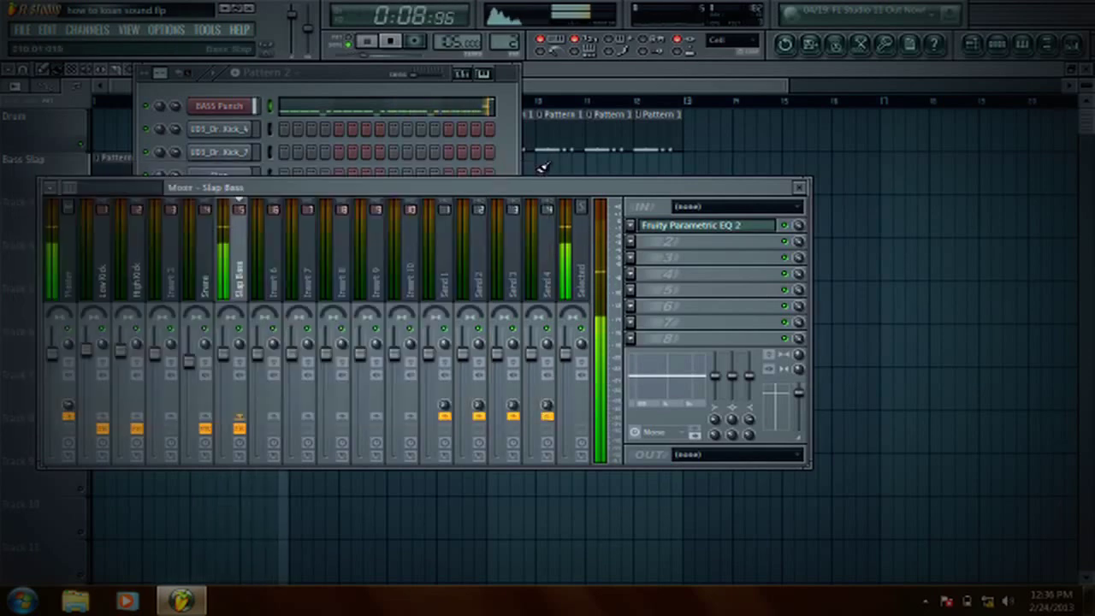
- Add Fruity Compressor in the second Slap Bass effect slot, setting its gain to 3.3 dB and type to Vintage
left_click(642, 246)
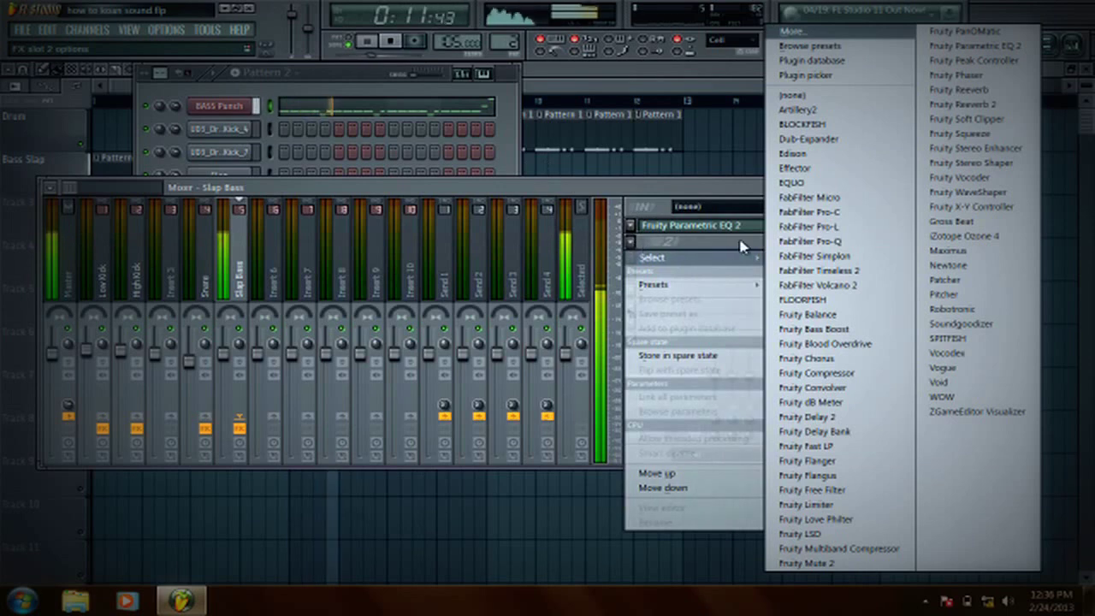
left_click(847, 373)
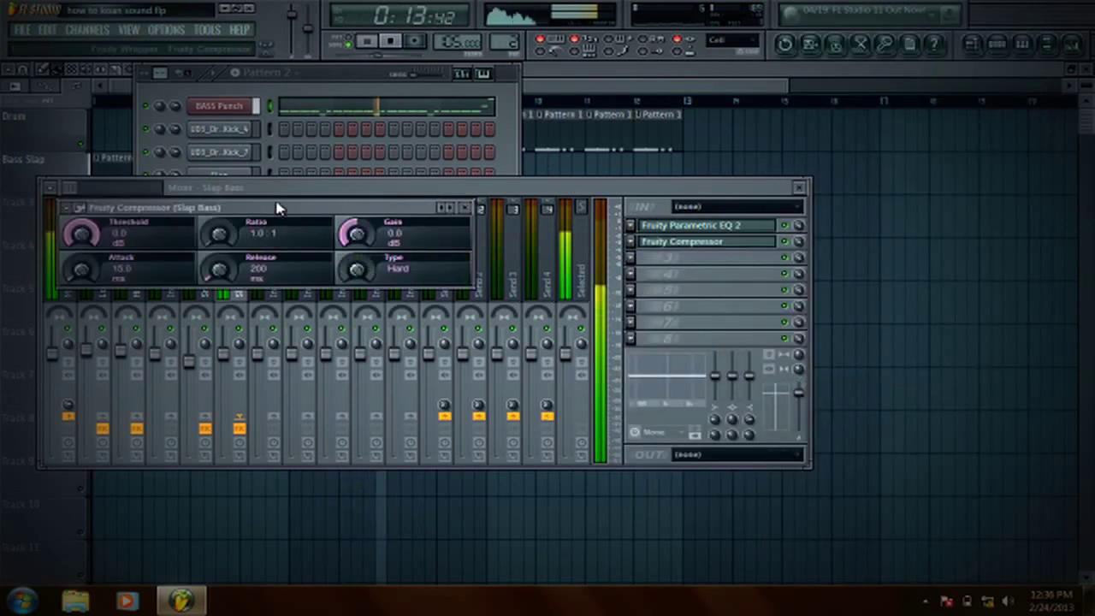
left_click_drag(276, 208, 324, 153)
left_click_drag(406, 178, 418, 201)
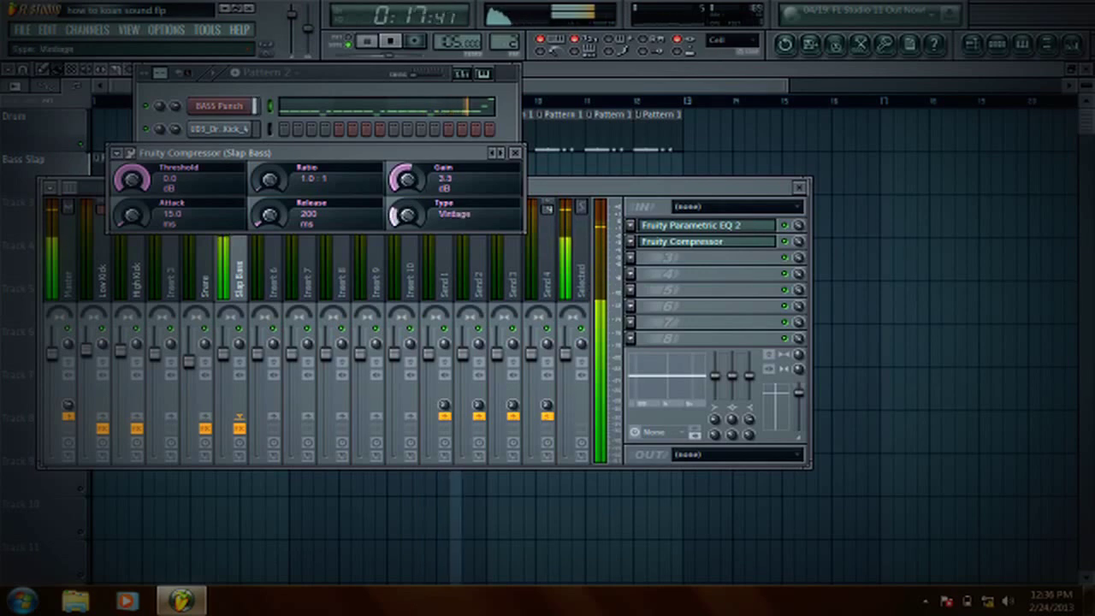
- Set the compressor's release to 1090 ms and ratio to 3.0:1, and lengthen its attack during playback
left_click_drag(268, 213, 259, 174)
key("space")
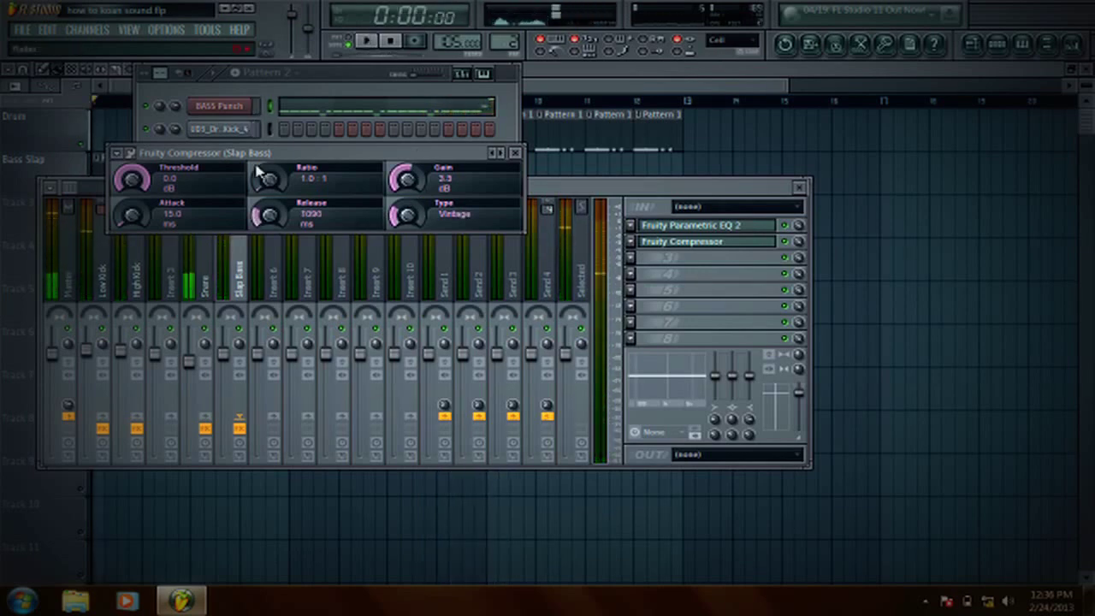
key("space")
left_click_drag(133, 214, 199, 187)
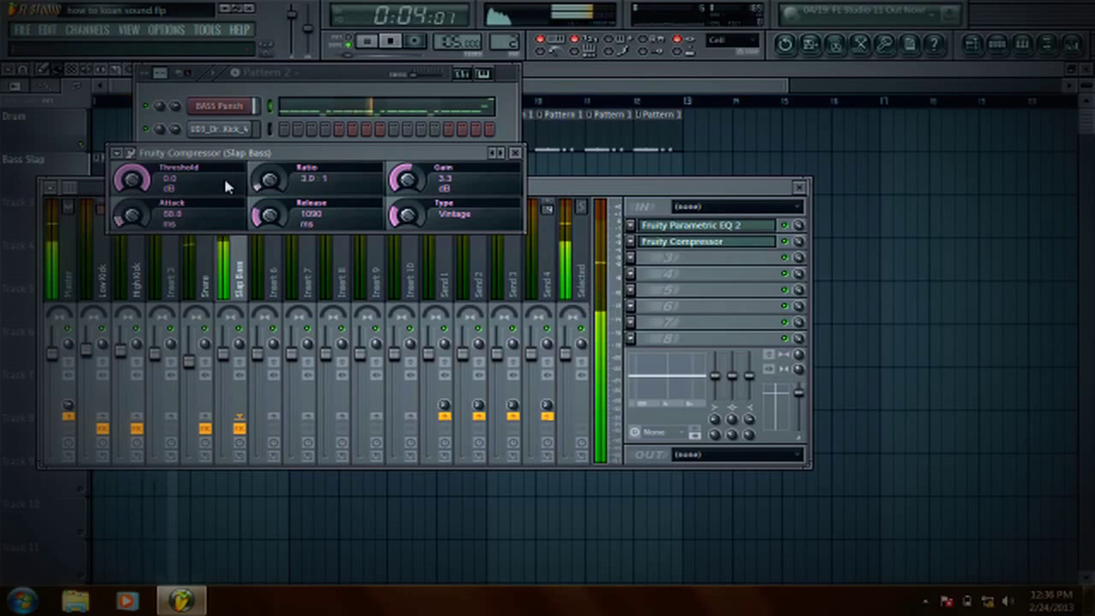
left_click(516, 154)
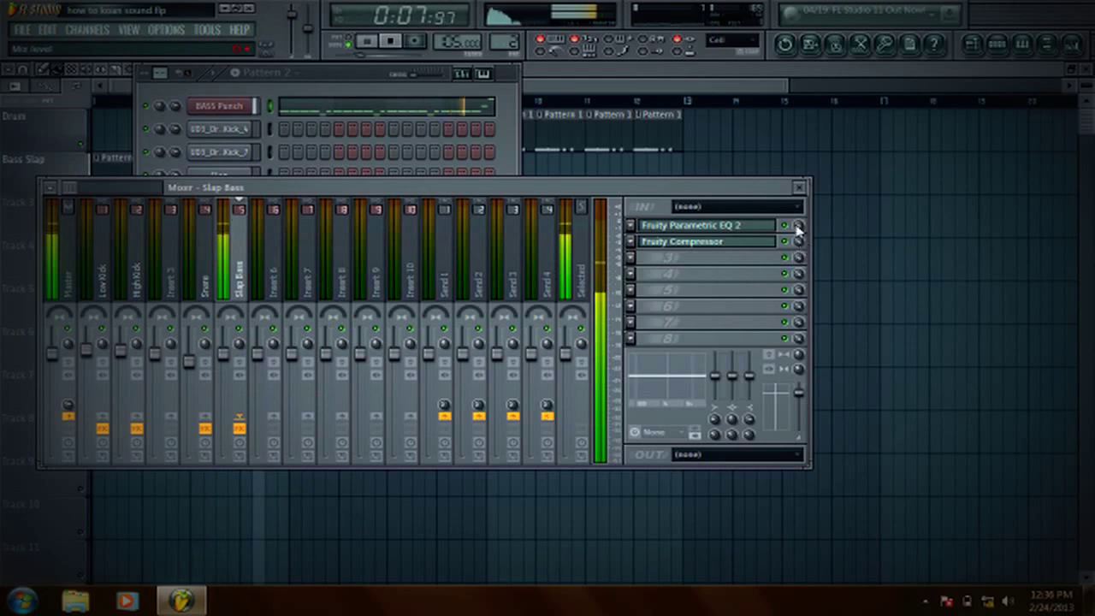
- Extend the playlist with Pattern 2 clips at bars 9 and 13 and Pattern 1 drum clips across bars 13 to 16
left_click(799, 187)
left_click(561, 87)
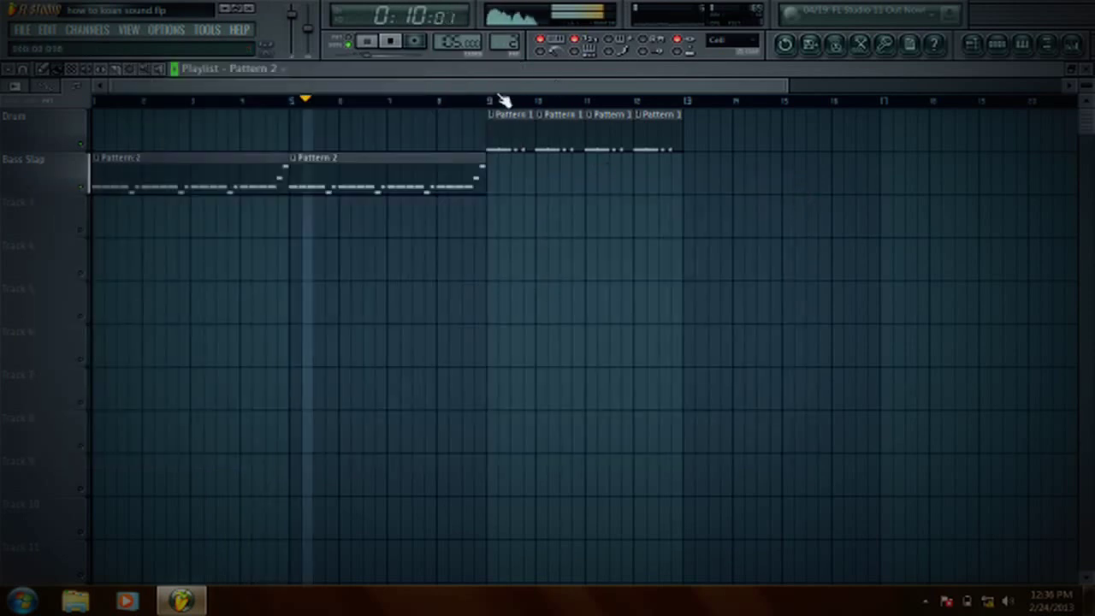
left_click_drag(500, 163, 809, 162)
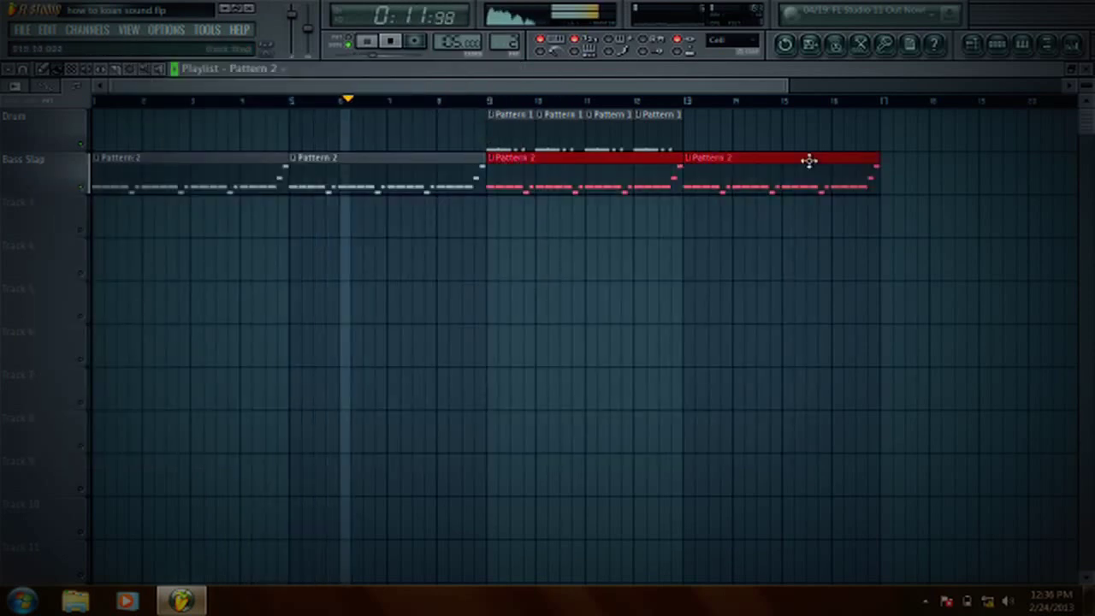
left_click_drag(680, 134, 801, 135)
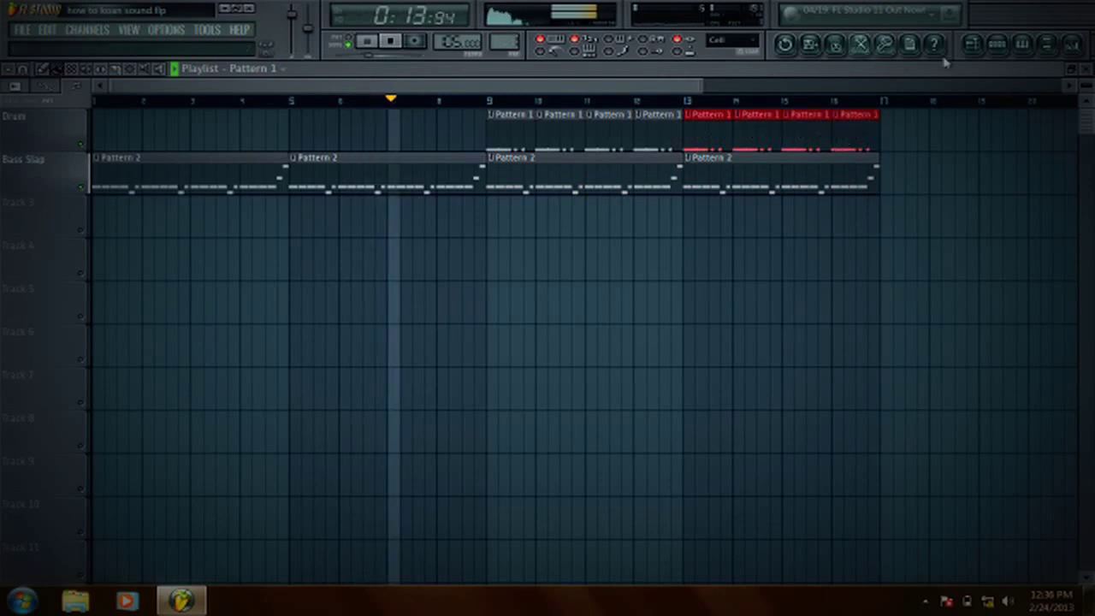
left_click(1086, 68)
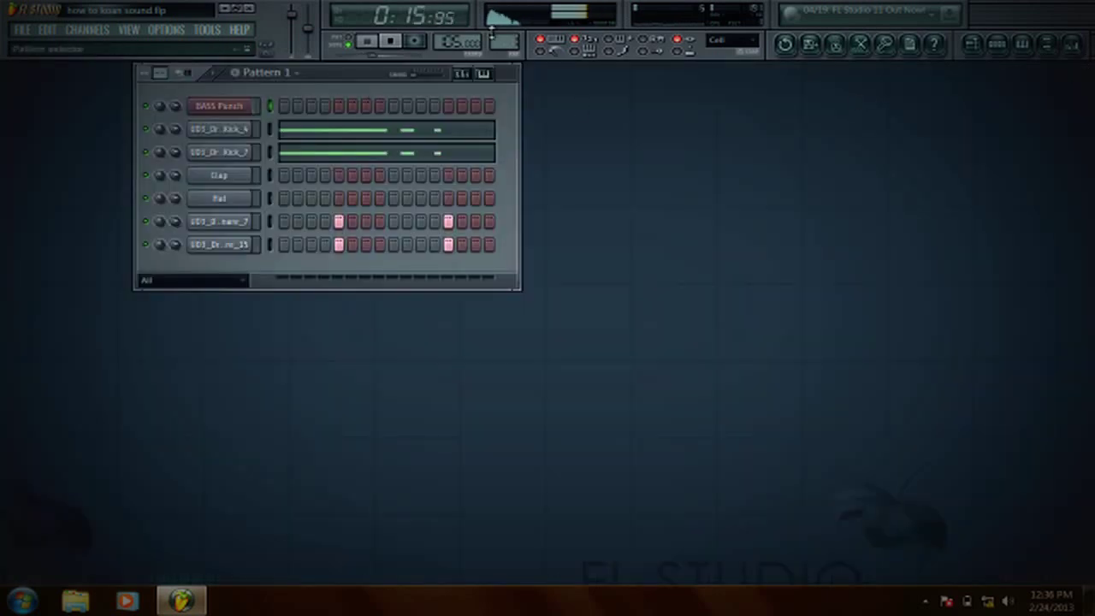
- Switch to Pattern 2, stop playback and copy the BASS Punch channel's notes
scroll(499, 39, "up", 1)
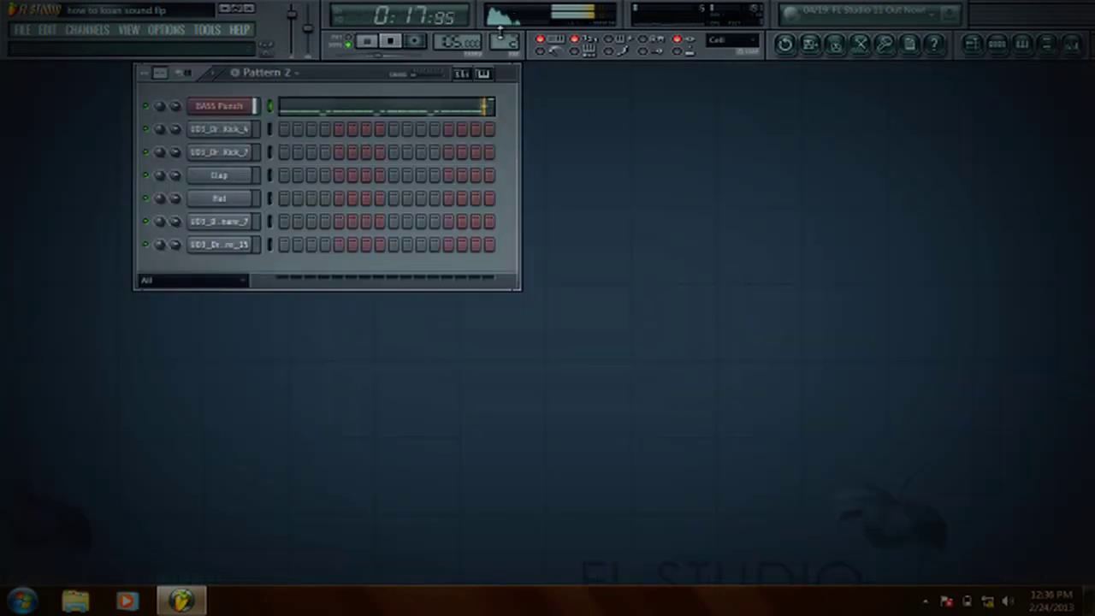
key("space")
right_click(252, 102)
mouse_move(273, 179)
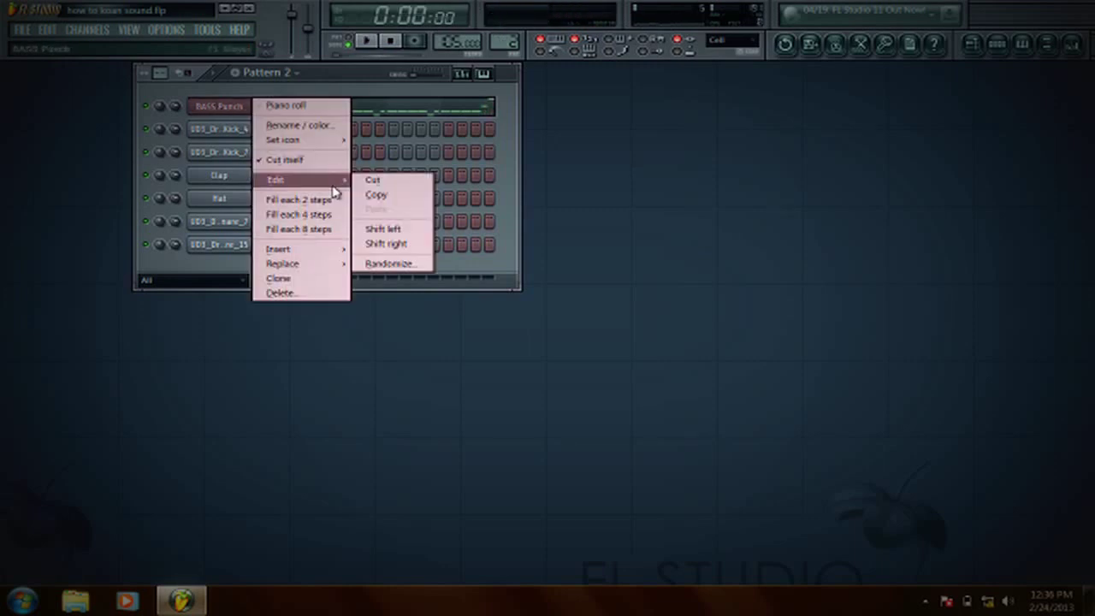
left_click(391, 199)
- Insert a Massive synthesizer channel above the BASS Punch channel
right_click(243, 124)
right_click(243, 103)
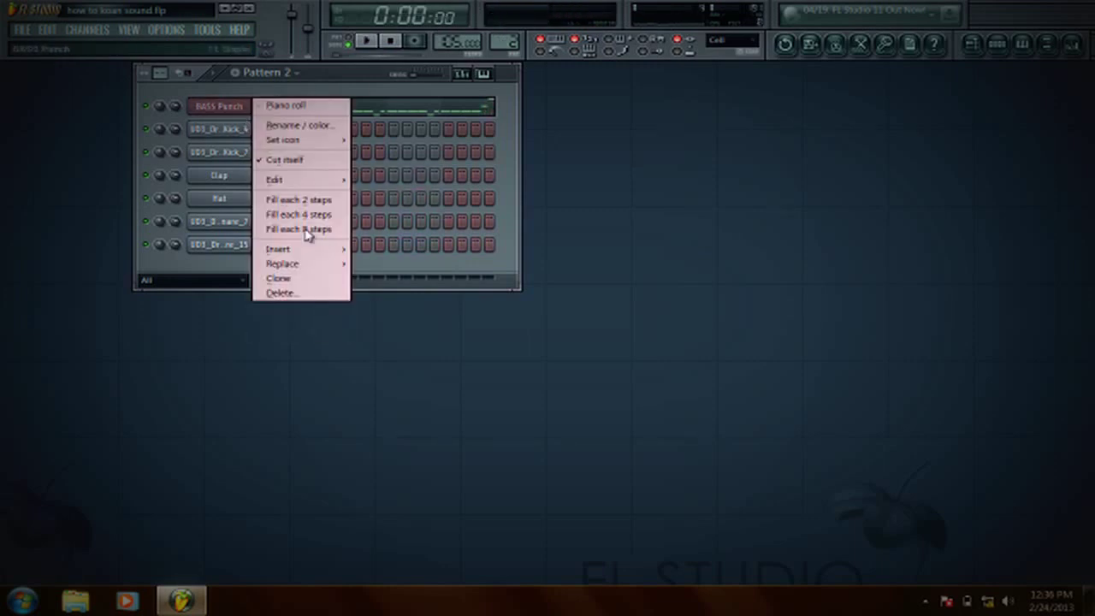
mouse_move(313, 248)
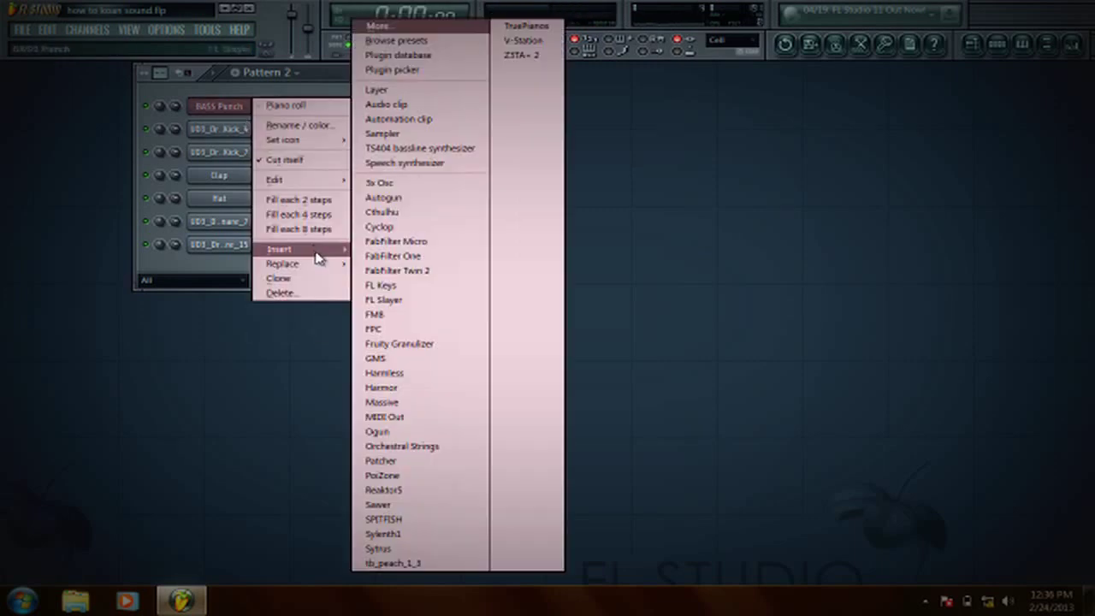
left_click(401, 403)
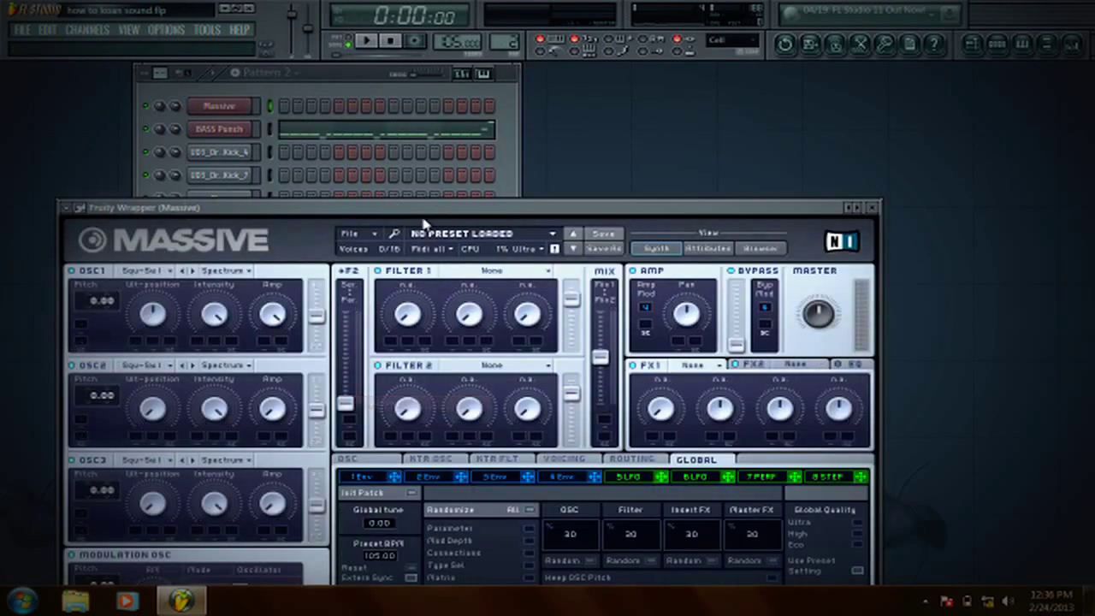
- Load the Distorted Electro Bass sound file into Massive
left_click(351, 233)
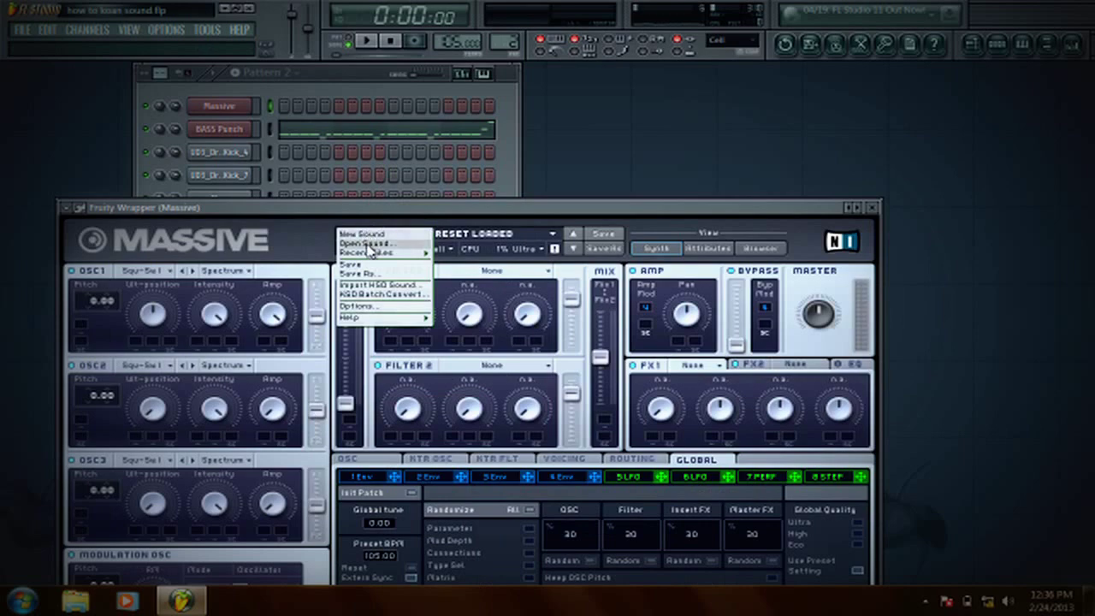
left_click(366, 244)
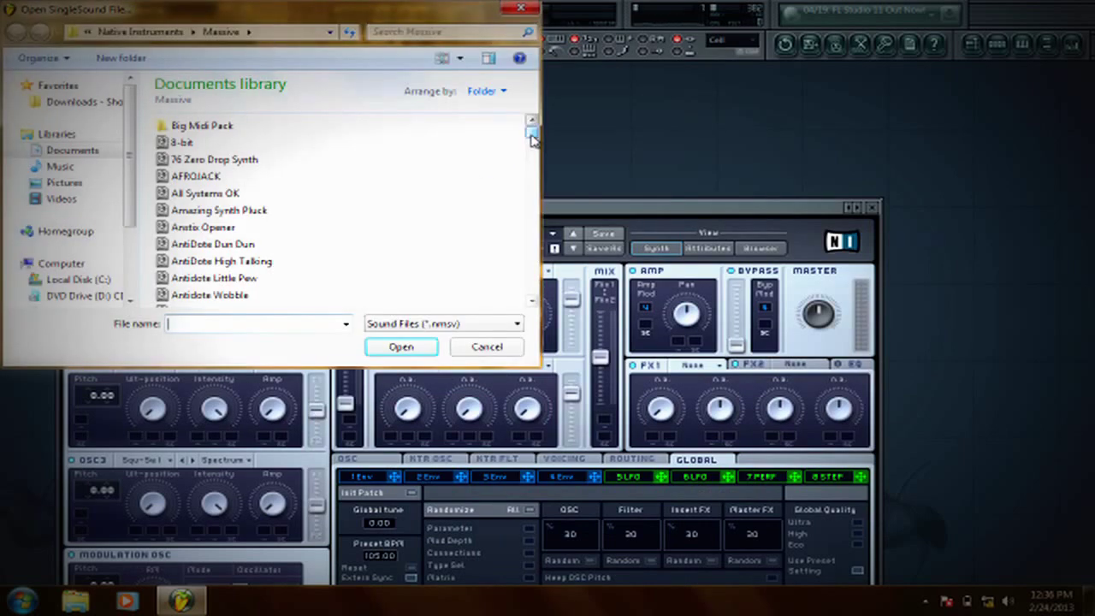
left_click_drag(532, 137, 526, 195)
left_click(238, 169)
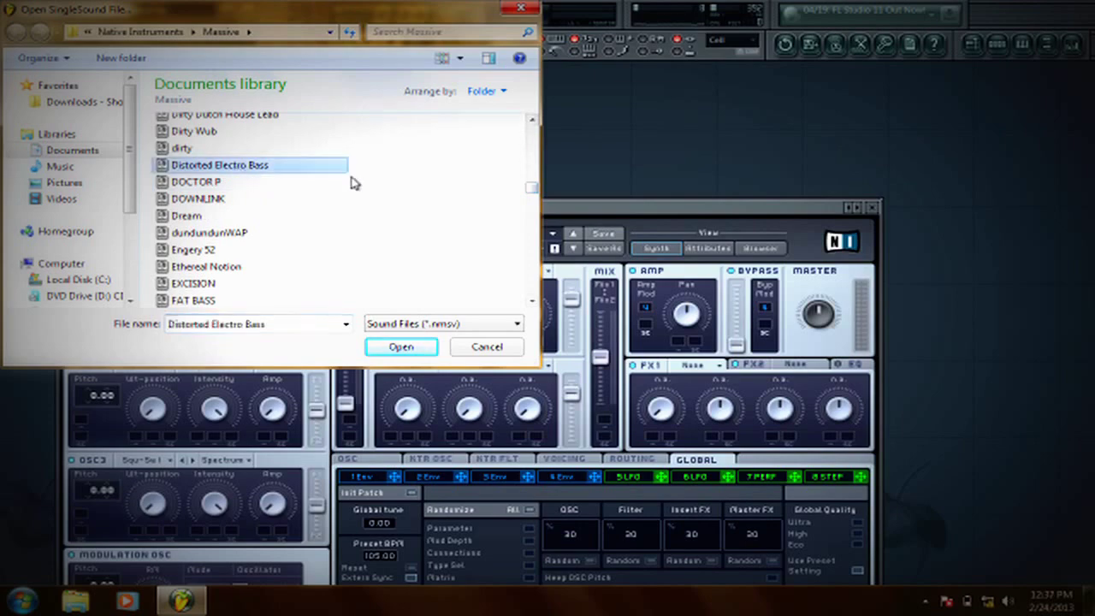
double_click(218, 167)
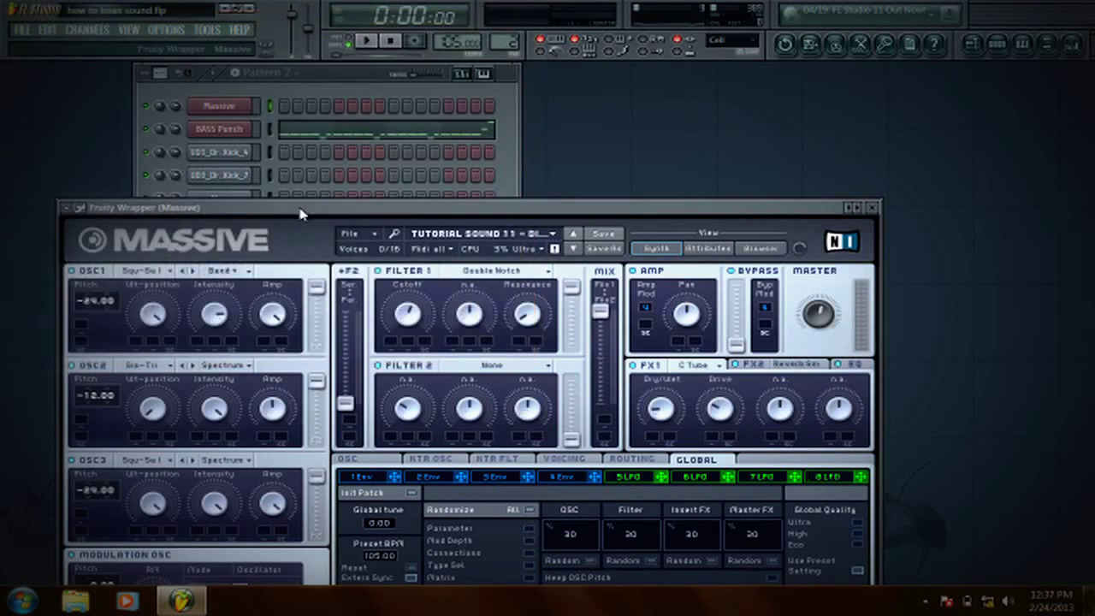
- Detune Massive's three oscillators to pitches of -24.05, -11.97 and -24.05, and check the voicing settings
left_click_drag(299, 214, 414, 120)
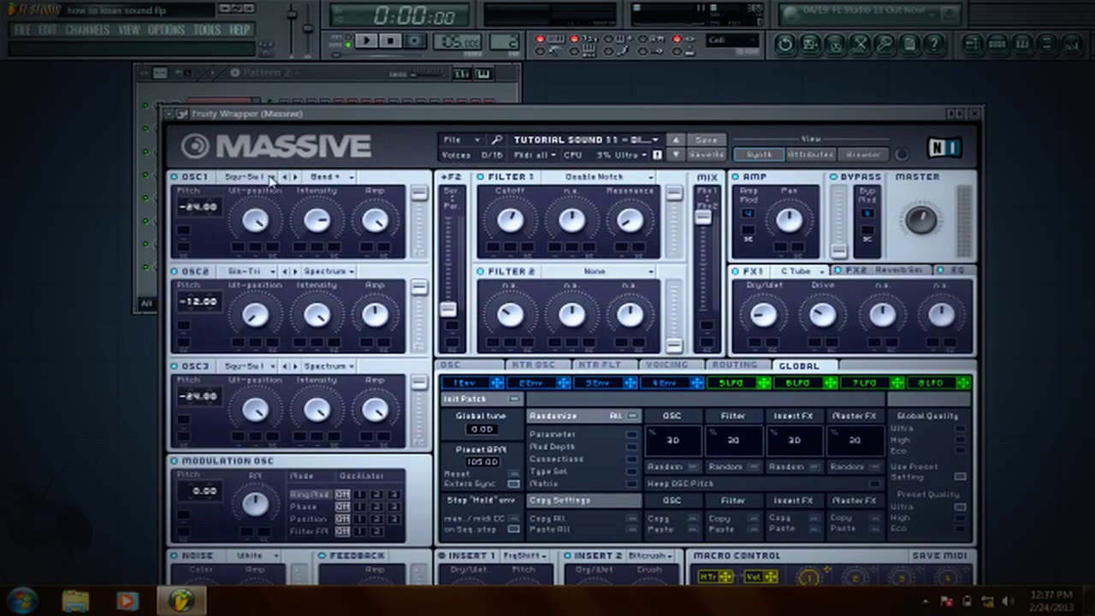
left_click(270, 177)
left_click(326, 149)
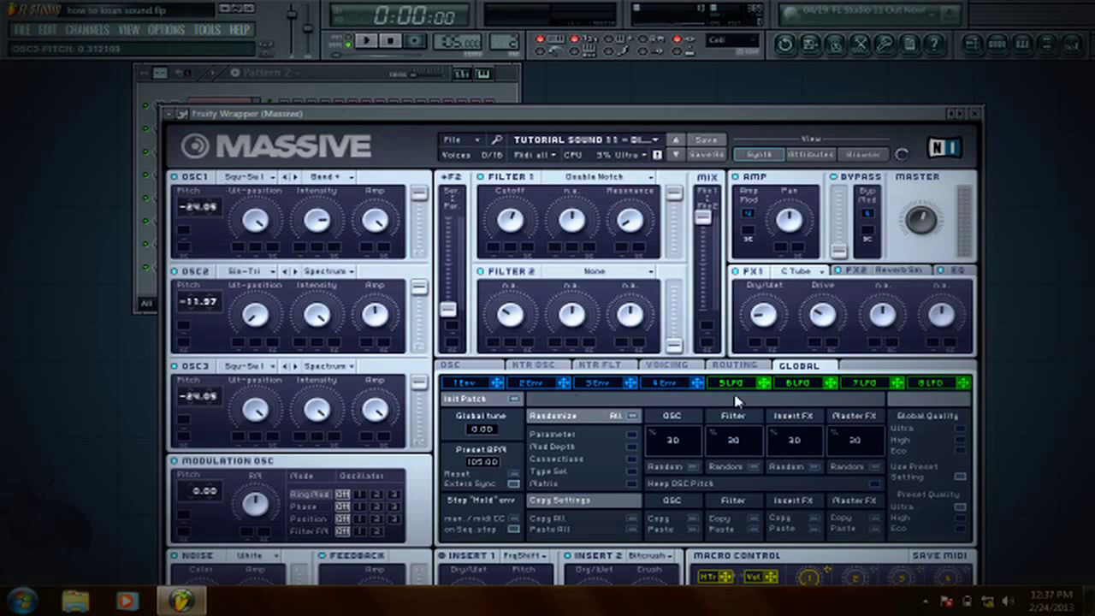
left_click(661, 366)
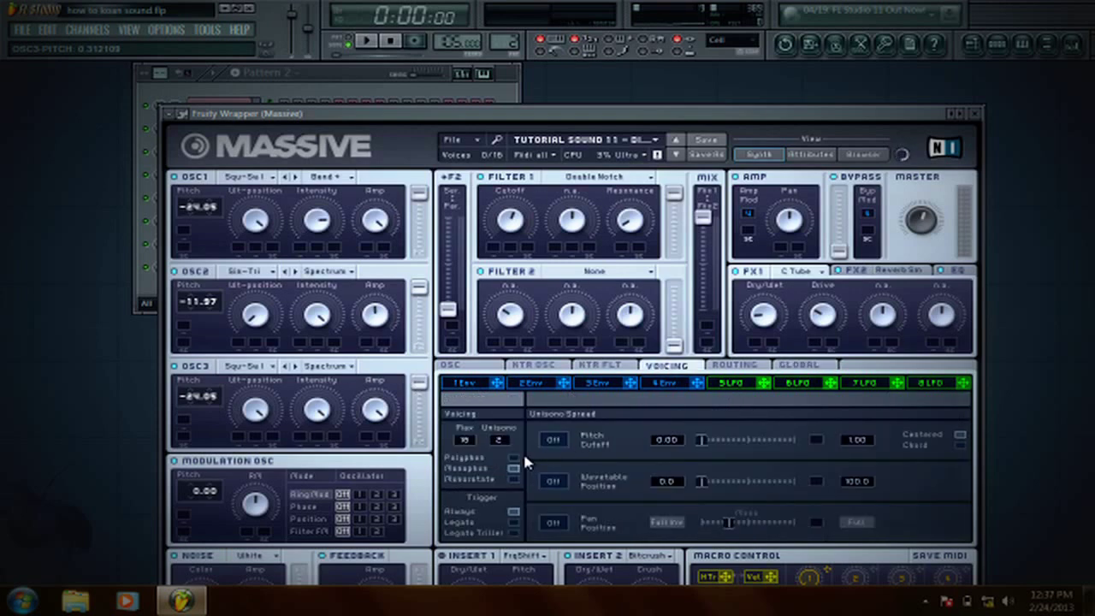
left_click(976, 113)
- Copy the BASS Punch notes into the Massive channel and play Pattern 2 to hear both layers
right_click(248, 126)
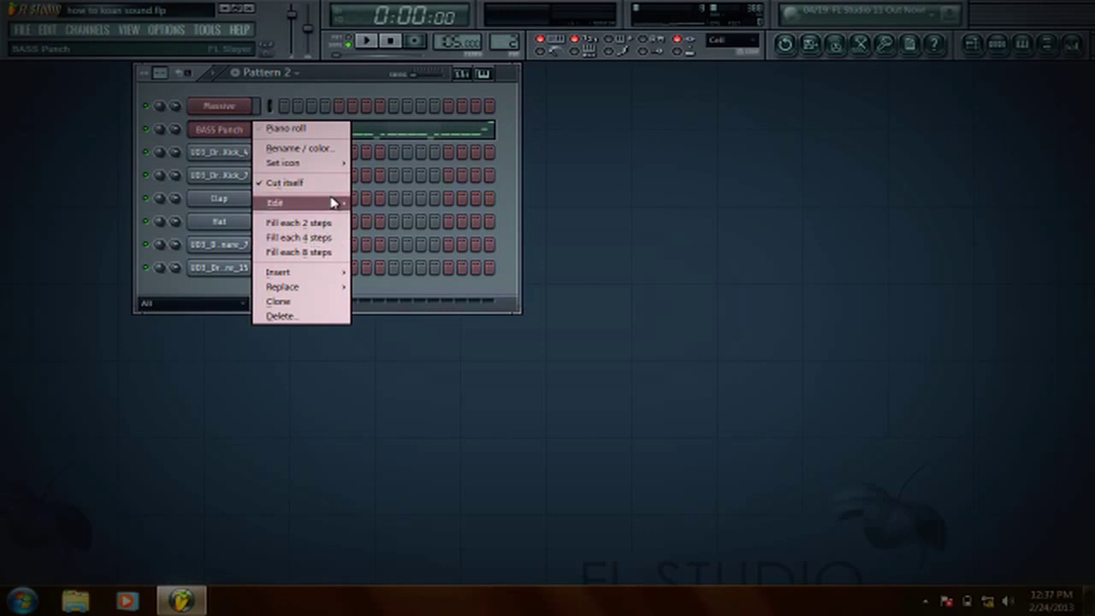
mouse_move(333, 203)
left_click(366, 221)
right_click(248, 103)
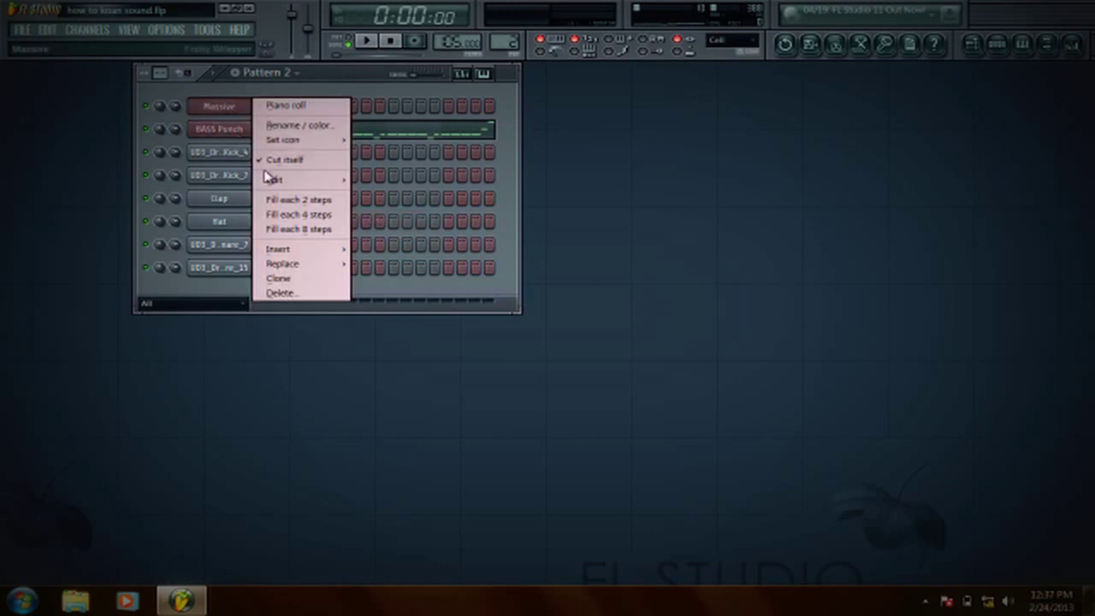
mouse_move(313, 183)
left_click(379, 208)
key("space")
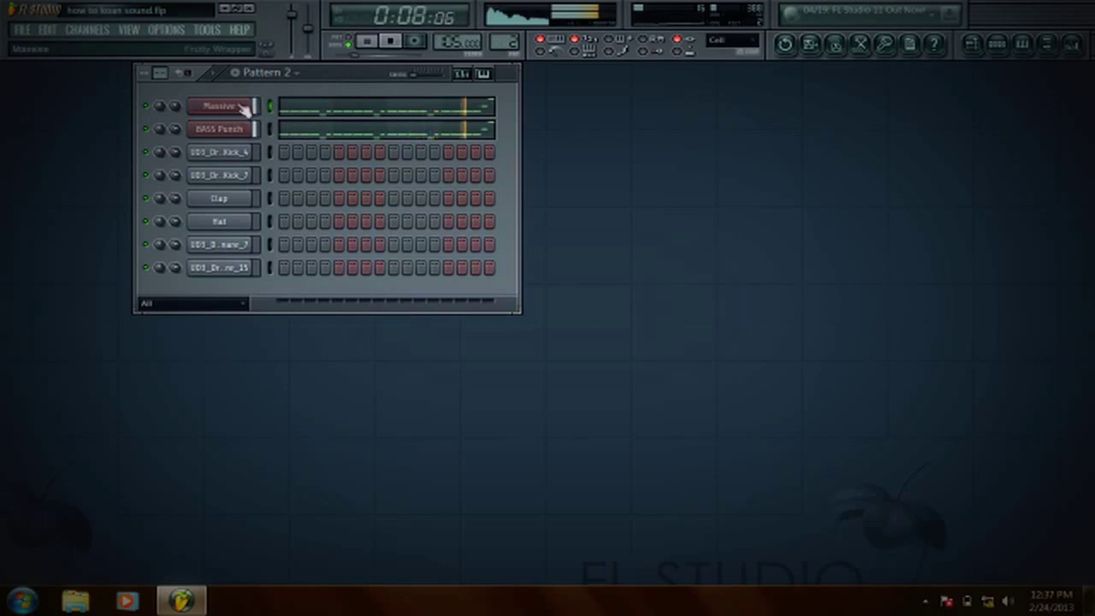
left_click(390, 42)
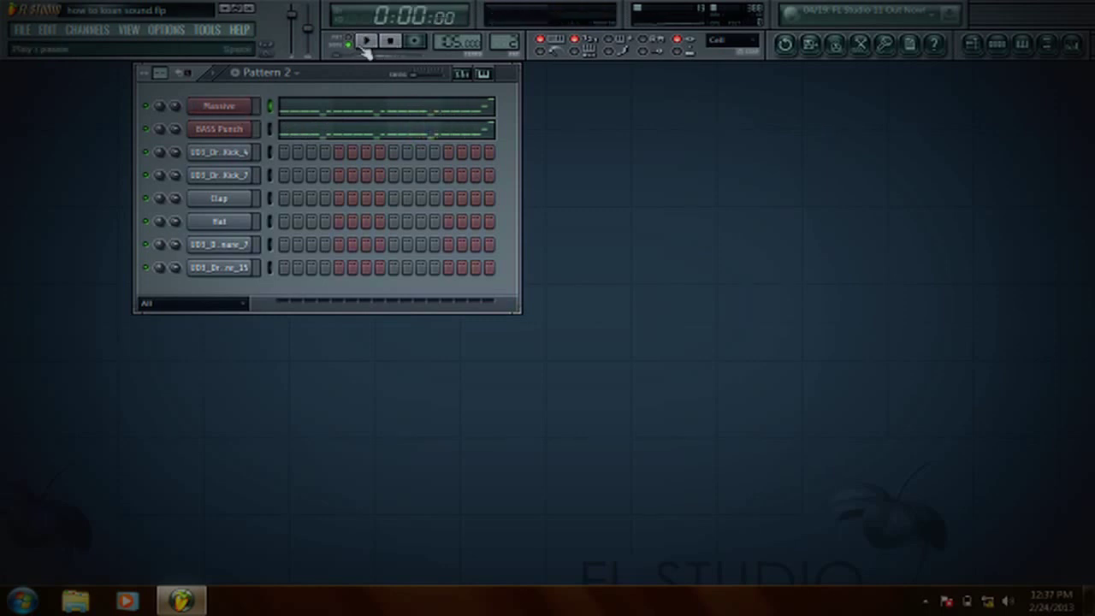
- Play Pattern 2 briefly to hear the Massive and BASS Punch layers together
left_click(366, 41)
left_click(389, 42)
key("space")
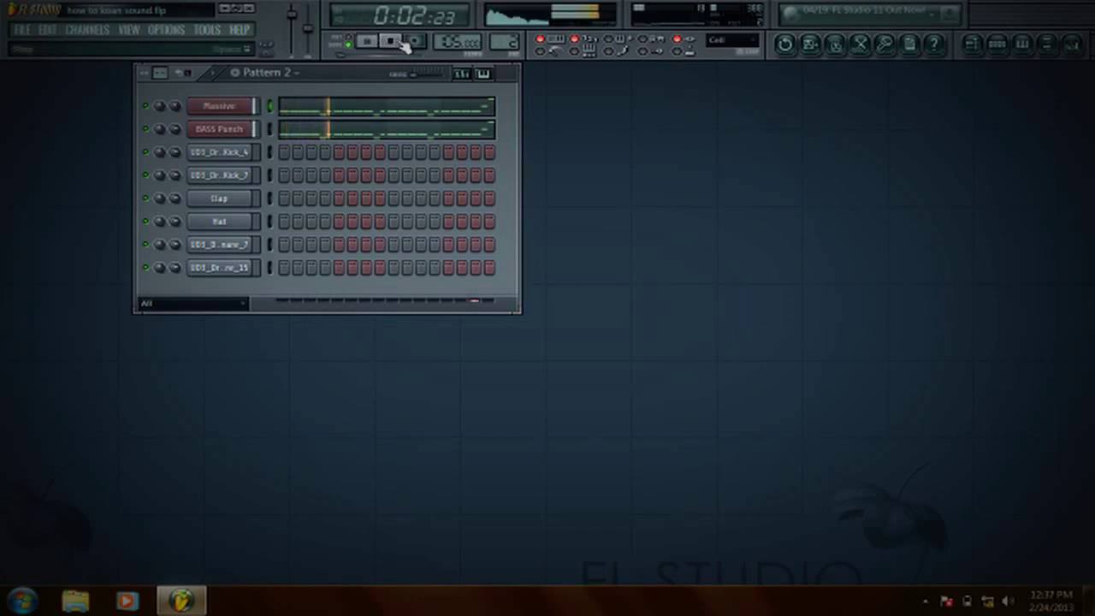
left_click(401, 41)
- Route the Massive channel to mixer track 6 and close its settings
left_click(222, 115)
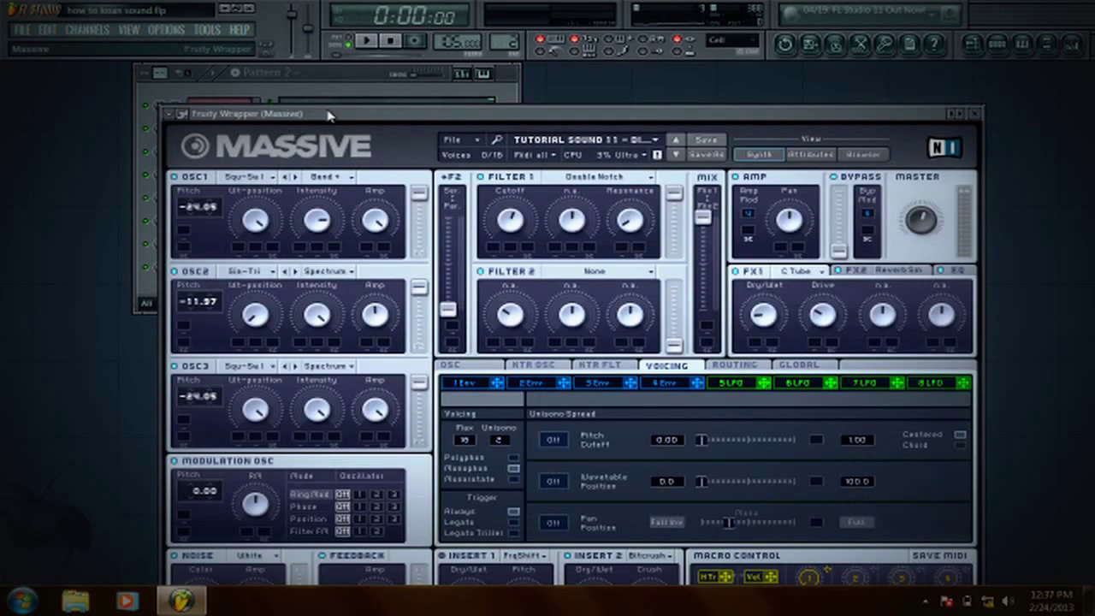
left_click(978, 114)
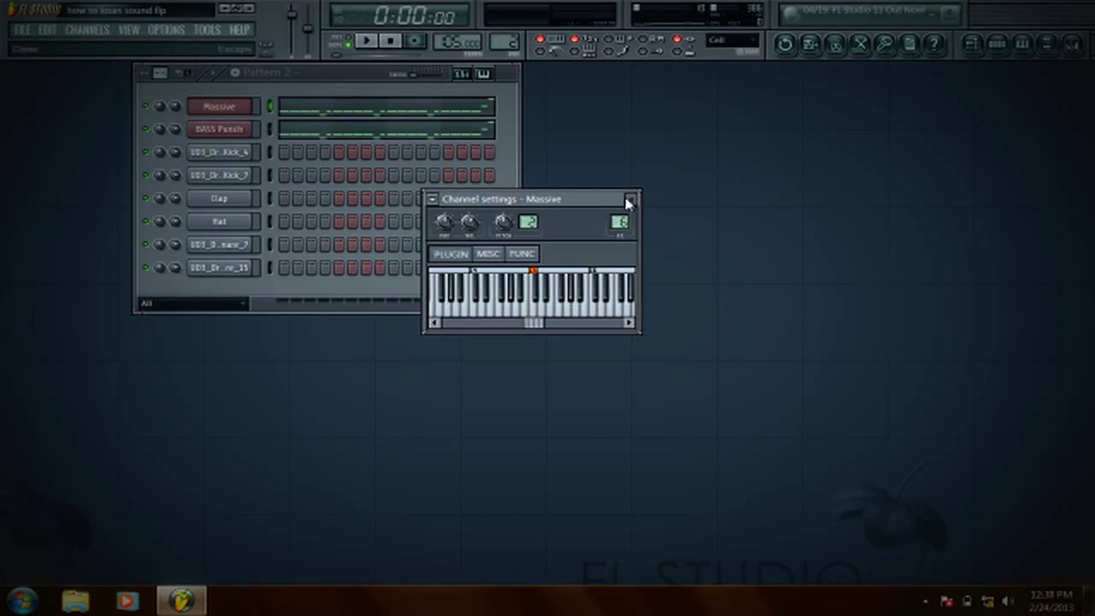
left_click(629, 200)
- Rename mixer track Insert 6 to Electro Bass
left_click(1070, 45)
right_click(268, 287)
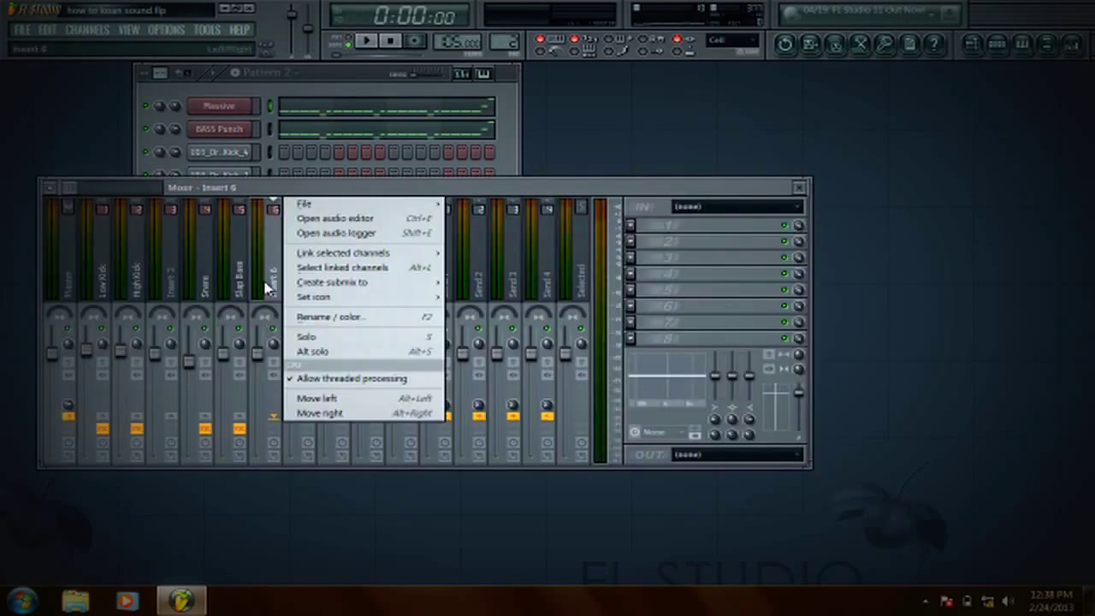
left_click(312, 320)
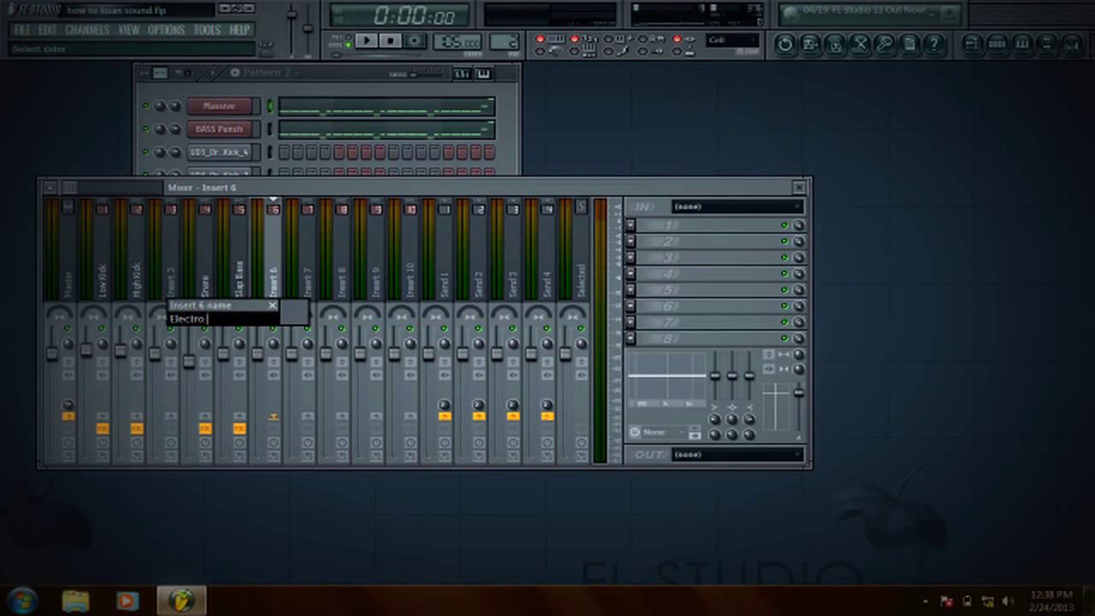
type("Electro Bass")
key("Return")
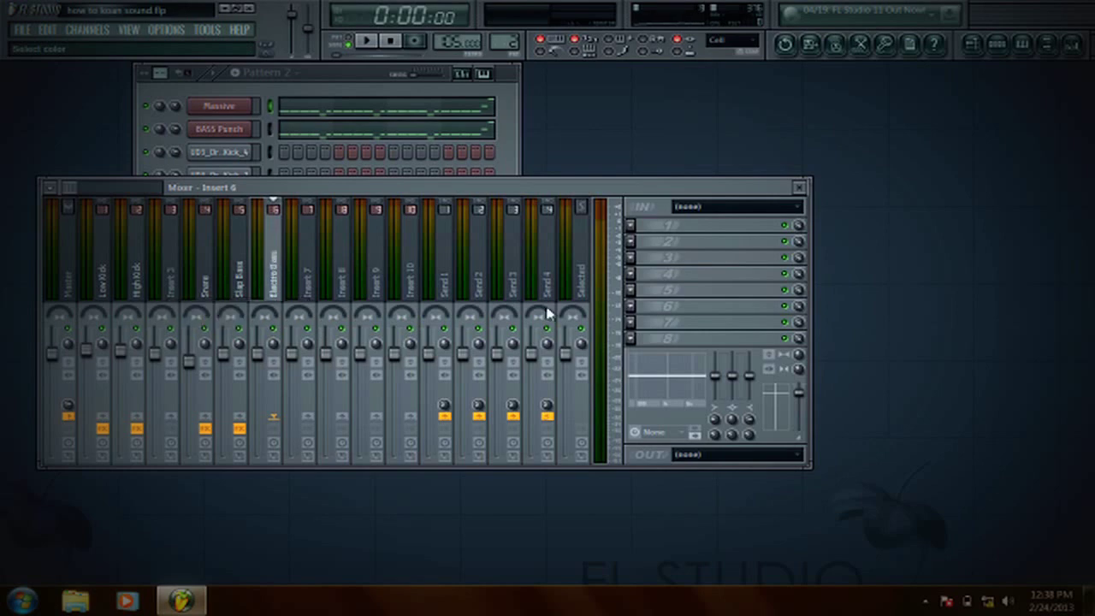
- Add Fruity Parametric EQ 2 to the Electro Bass track, boosting the lows and cutting the highs with a shelf at about 3.7 kHz
left_click(642, 227)
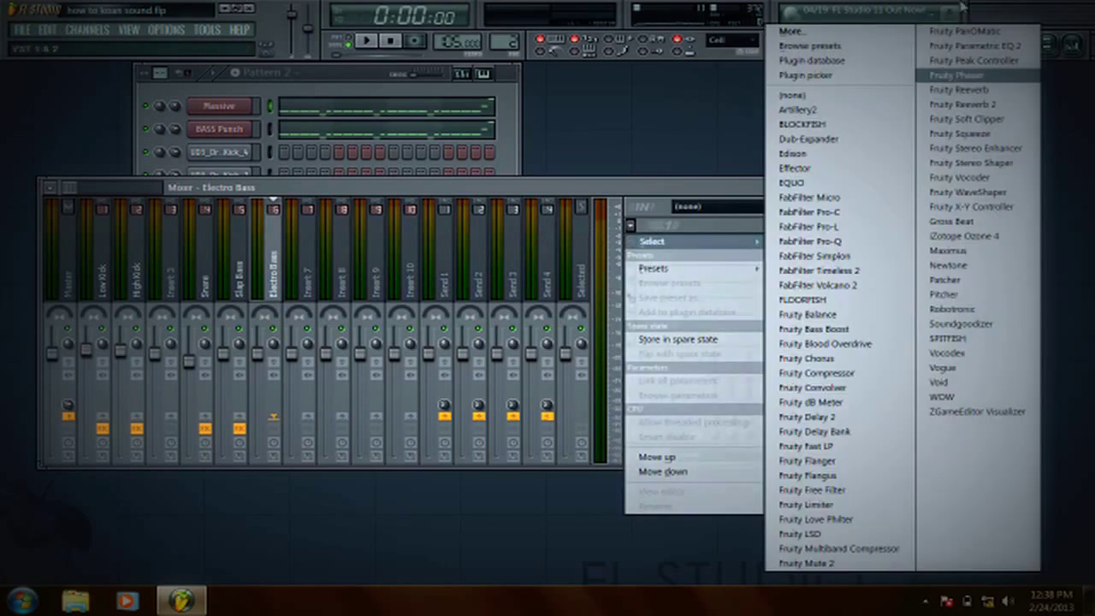
left_click(971, 46)
left_click_drag(97, 293, 174, 347)
key("space")
left_click_drag(323, 293, 375, 320)
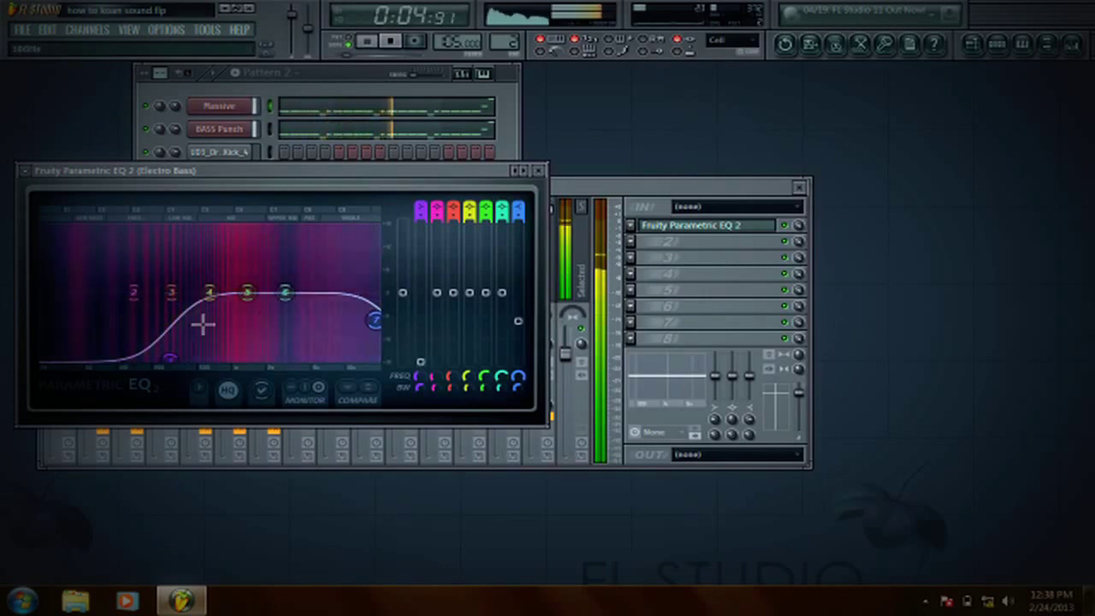
left_click_drag(169, 357, 77, 261)
left_click_drag(375, 320, 300, 315)
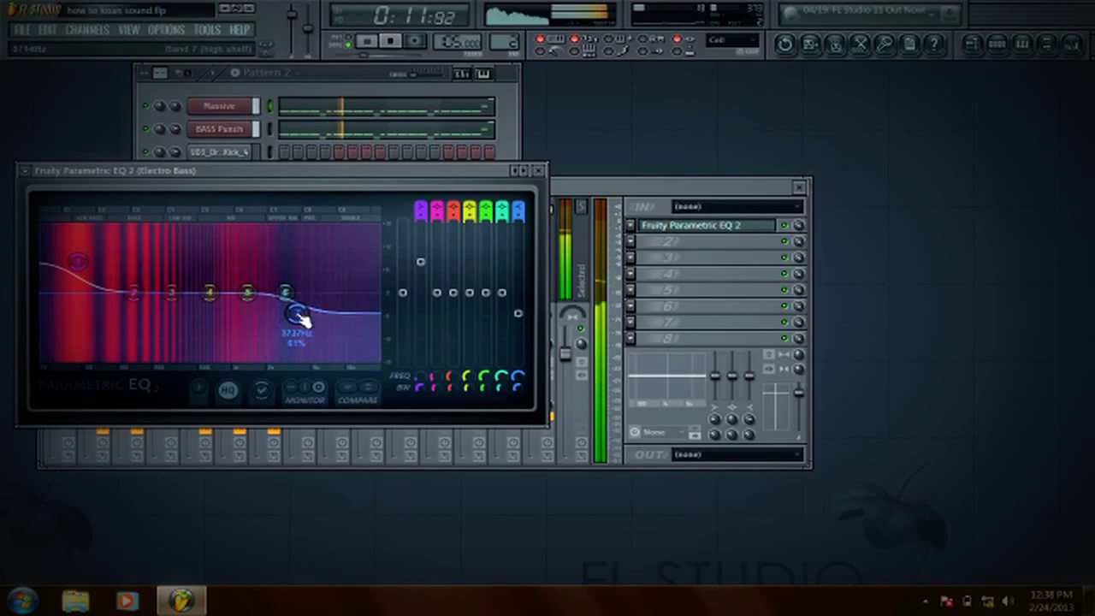
- Fine-tune Massive's pitches to -11.94 for oscillator 2 and -23.96 for oscillator 3 during playback
left_click(222, 106)
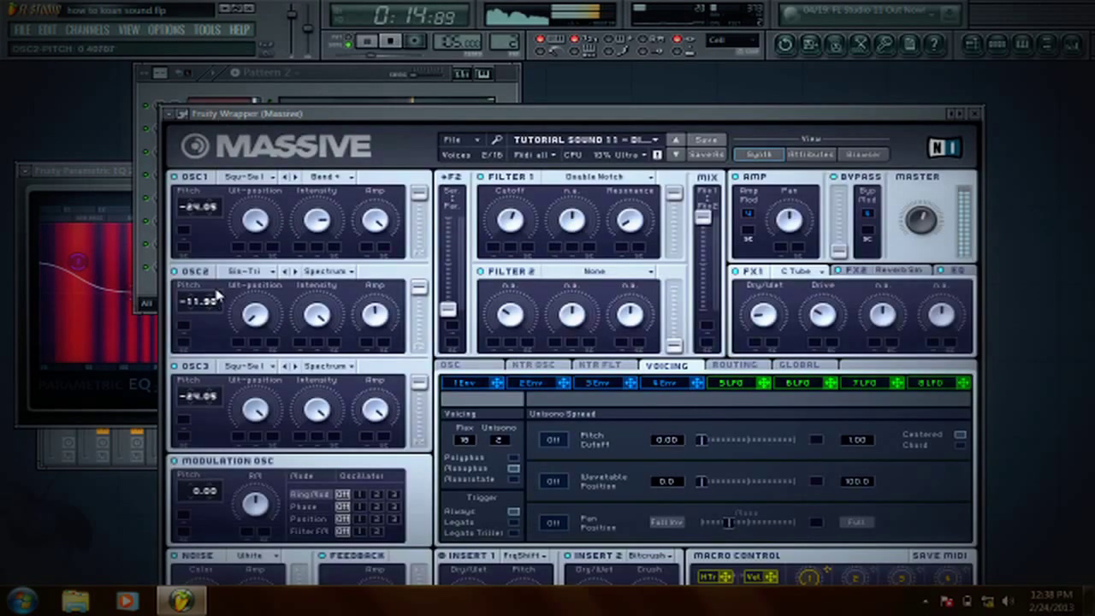
left_click_drag(218, 296, 215, 368)
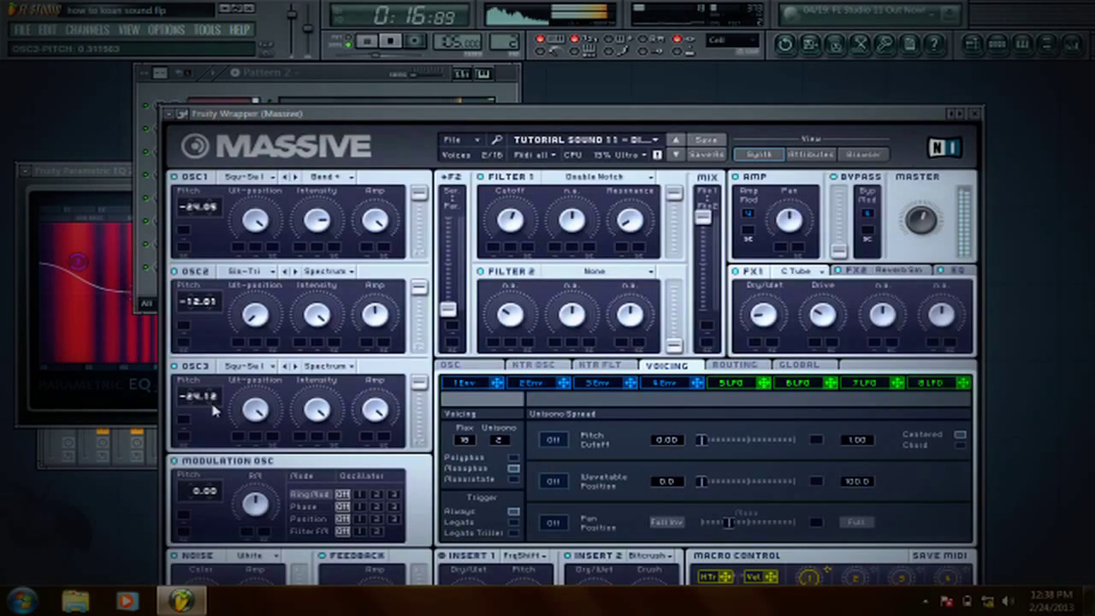
left_click_drag(214, 410, 218, 386)
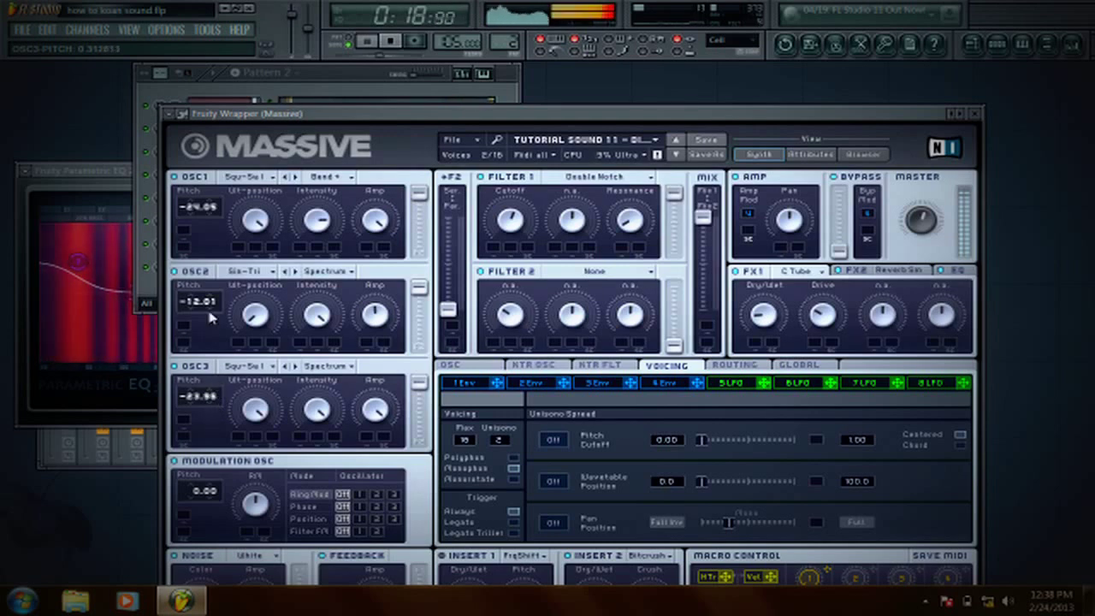
left_click_drag(212, 317, 218, 297)
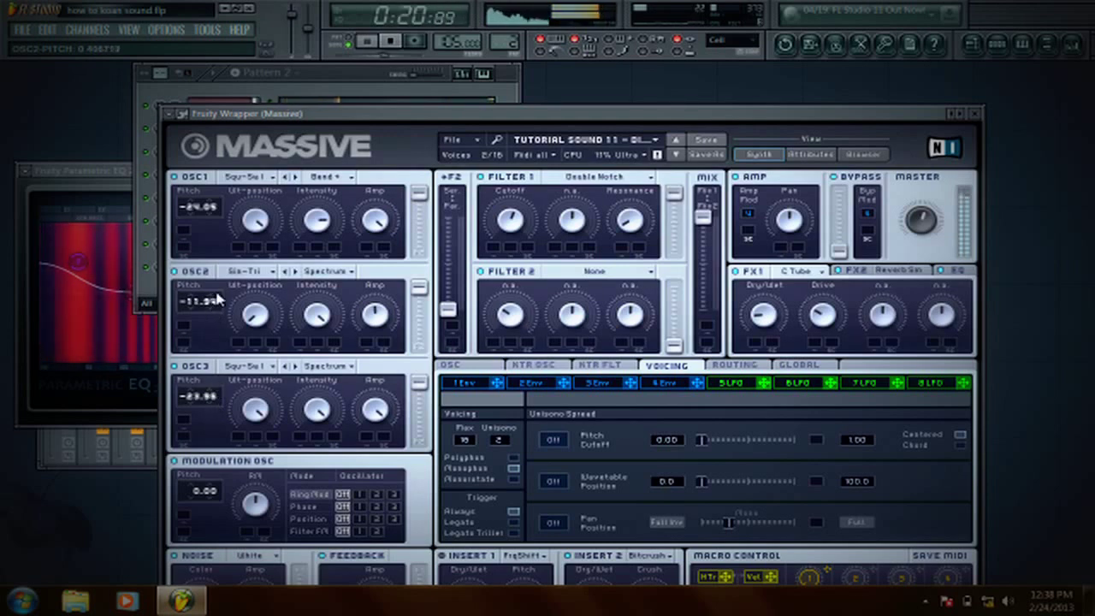
left_click(977, 113)
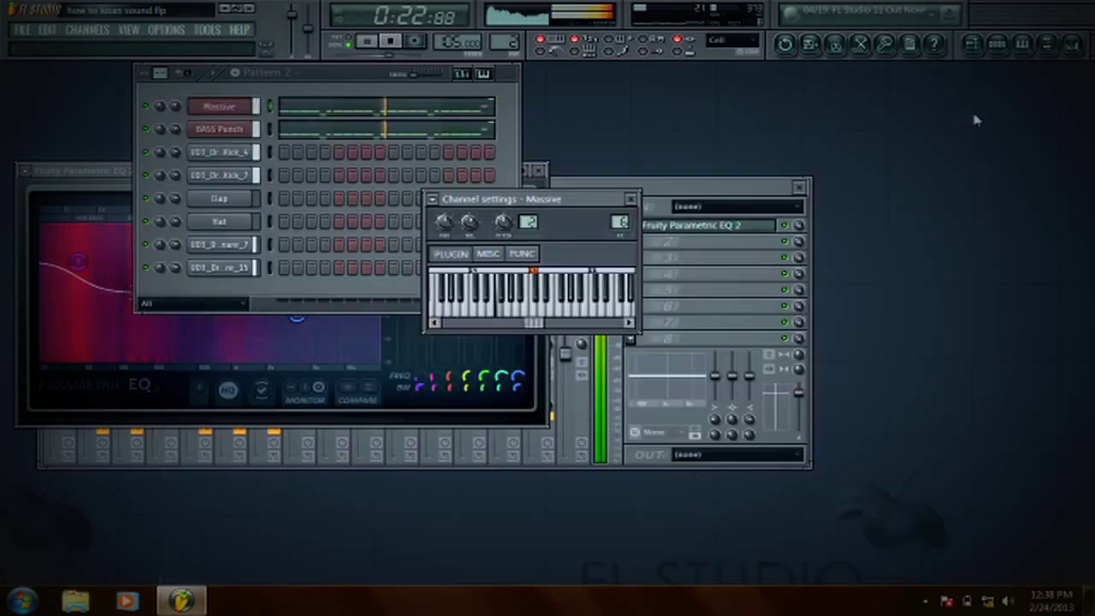
left_click(631, 195)
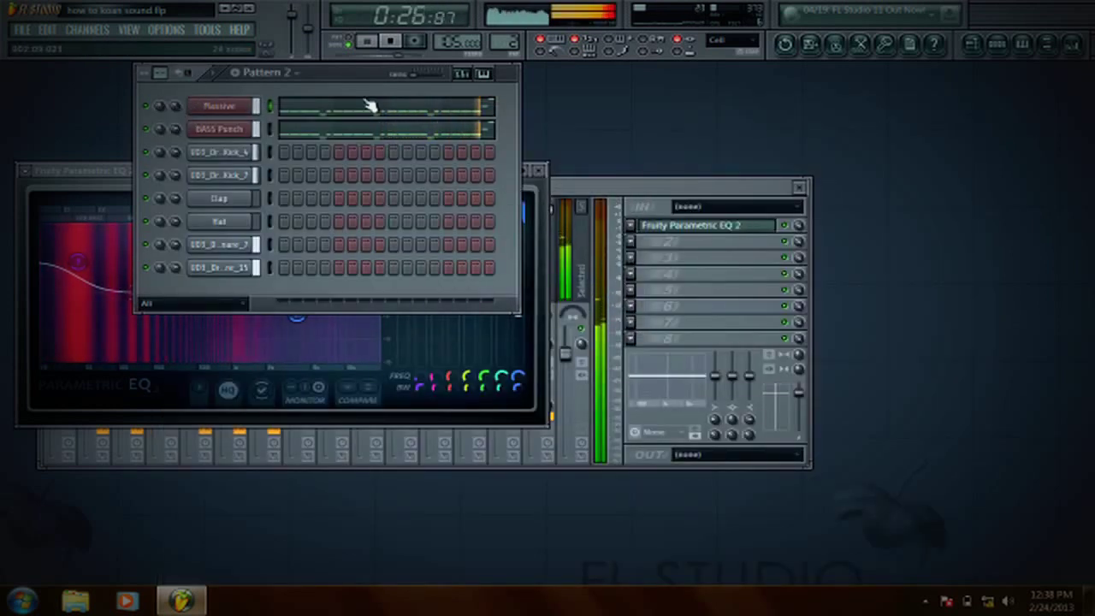
- Replay Pattern 2 to check the bass layers and close the Electro Bass equalizer
key("space")
key("space")
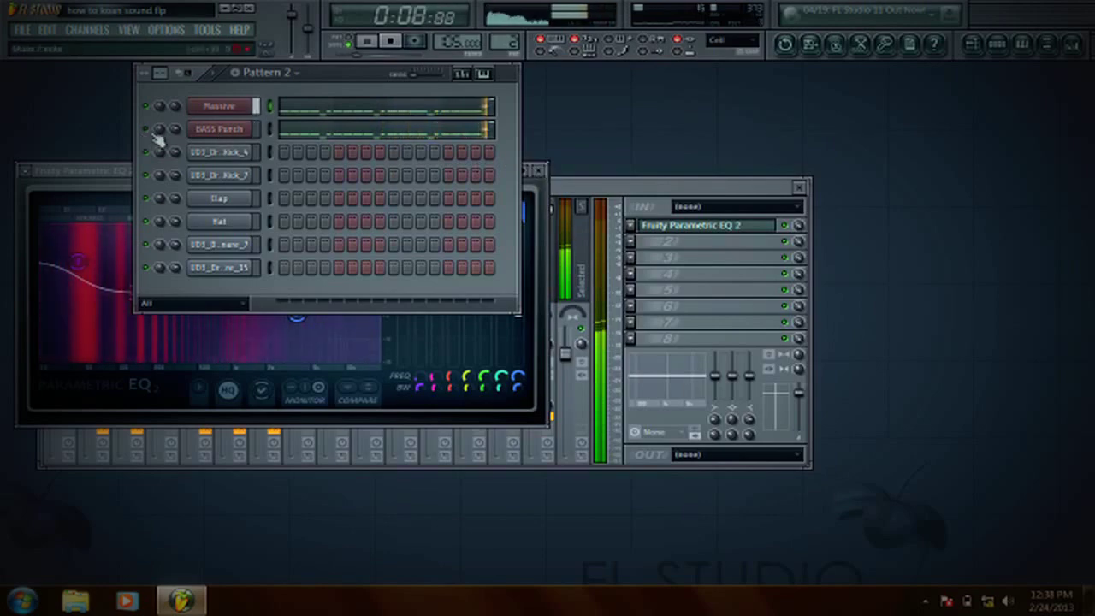
left_click(537, 170)
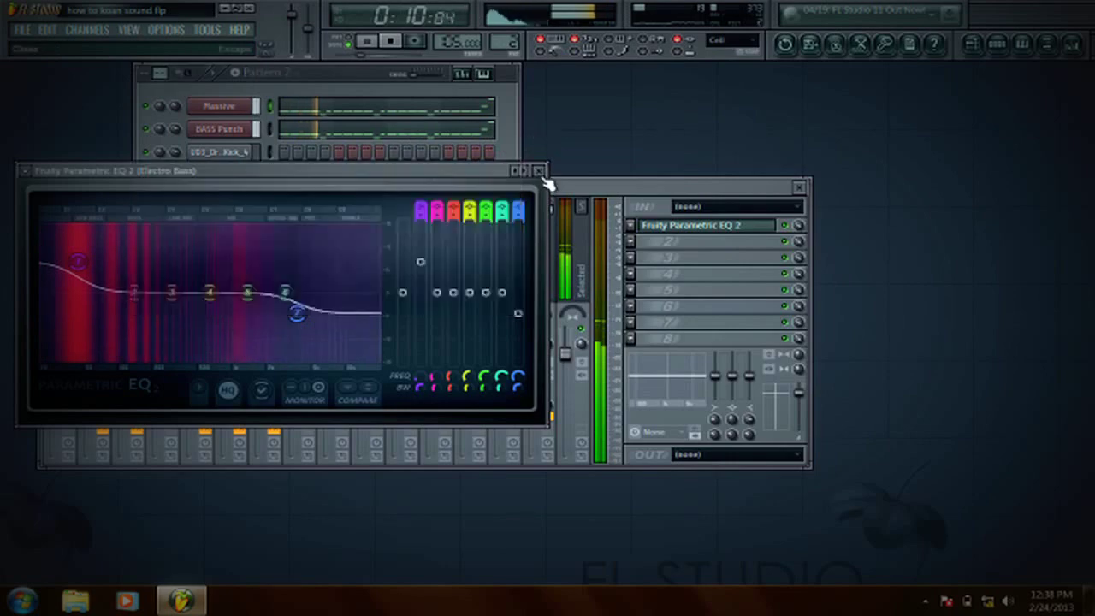
key("space")
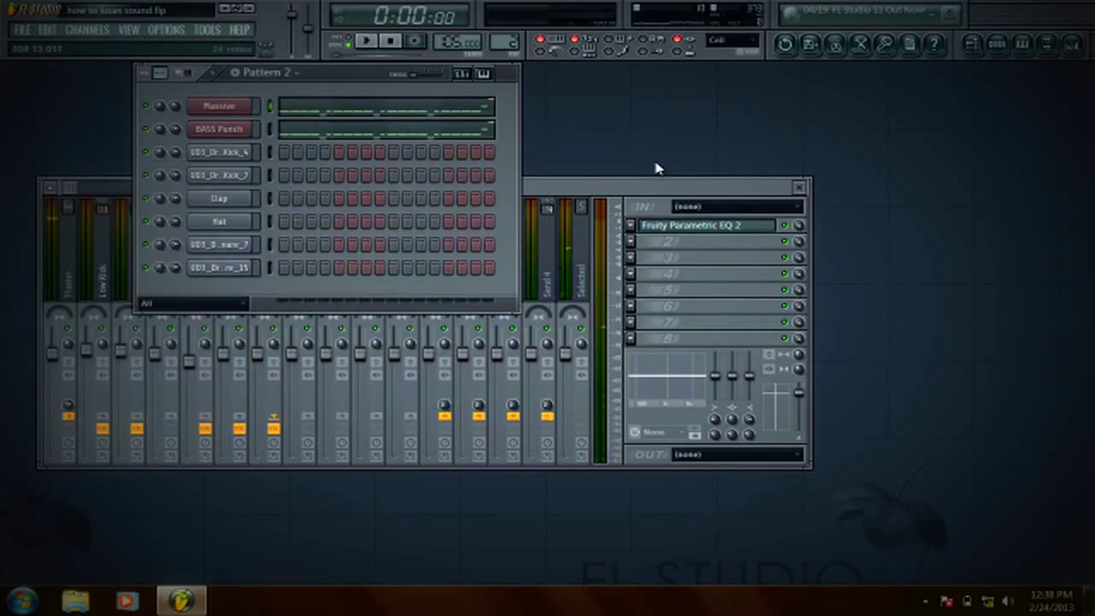
- Lower the Electro Bass fader slightly during playback and check its balance against the Slap Bass track
key("F9")
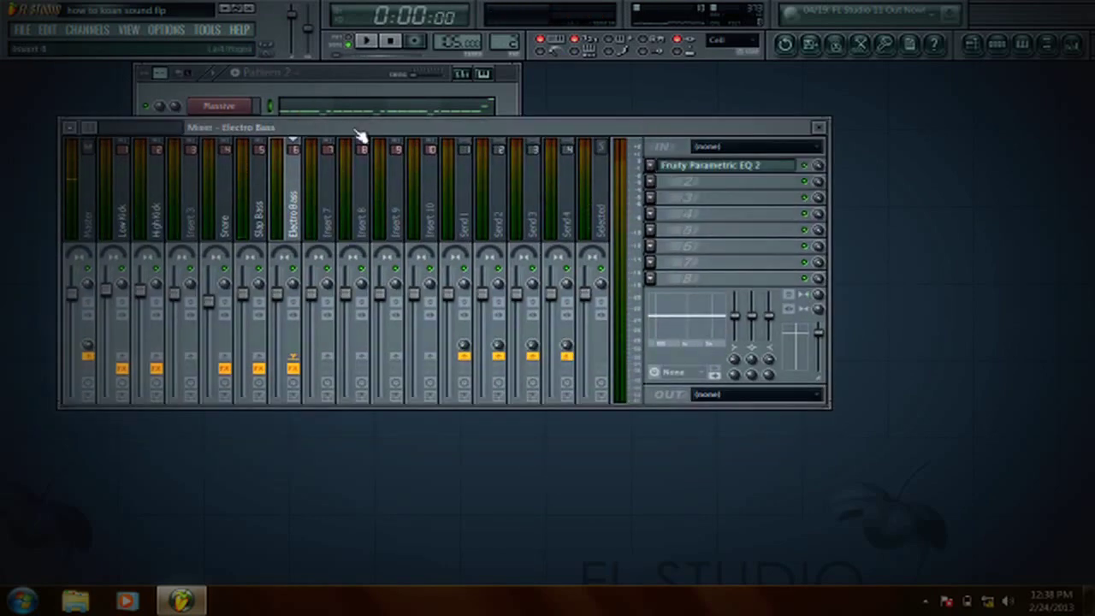
key("space")
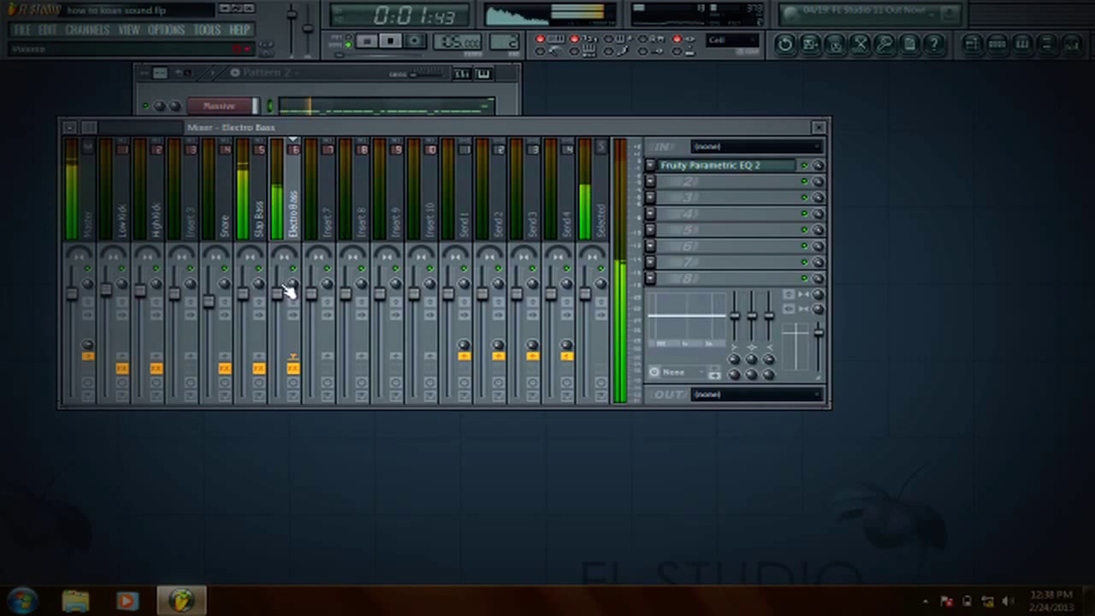
mouse_move(287, 291)
left_mouse_down()
mouse_move(285, 314)
mouse_move(281, 304)
left_mouse_up()
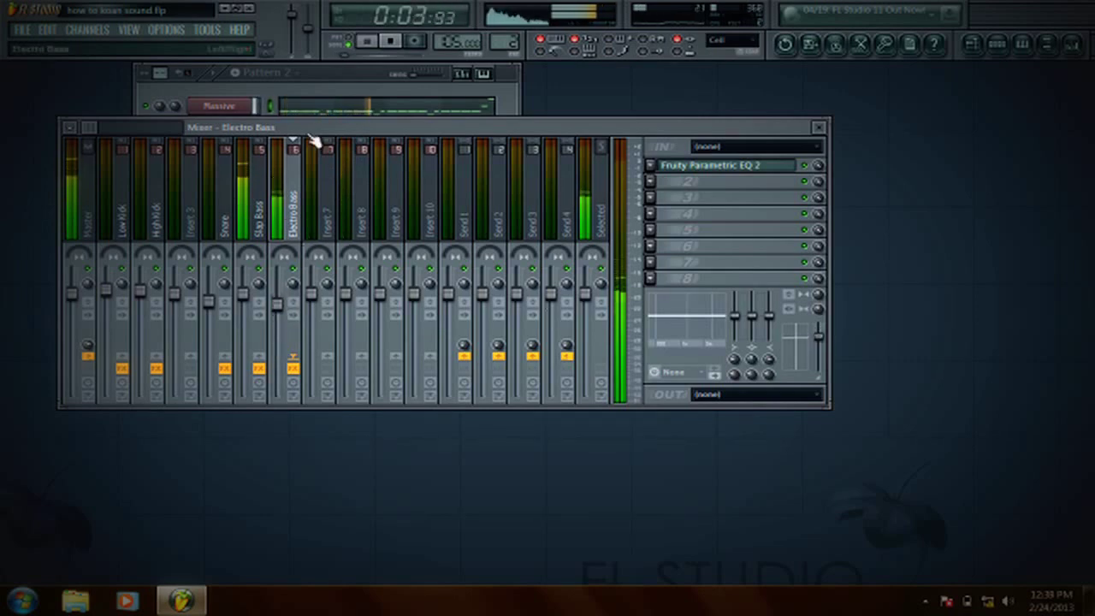
left_click(248, 261)
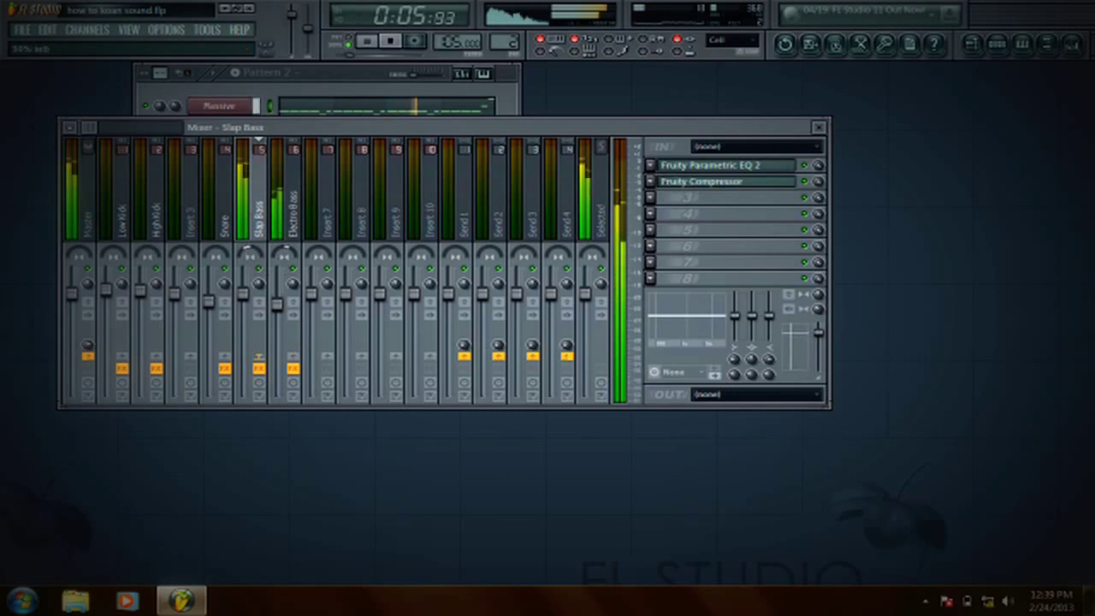
left_click(284, 255)
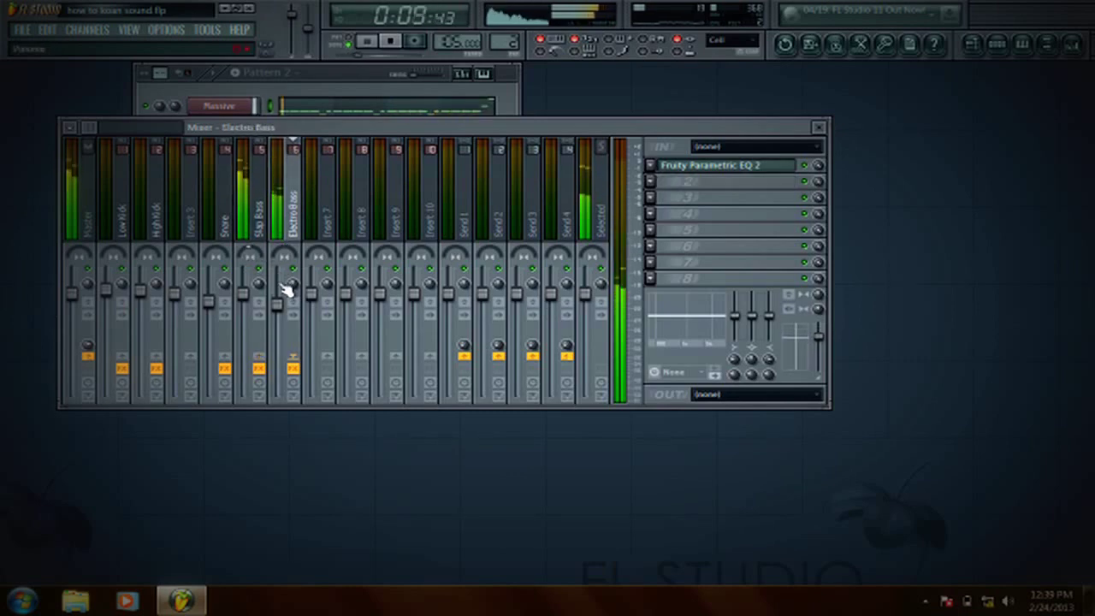
left_click(295, 106)
left_click(221, 103)
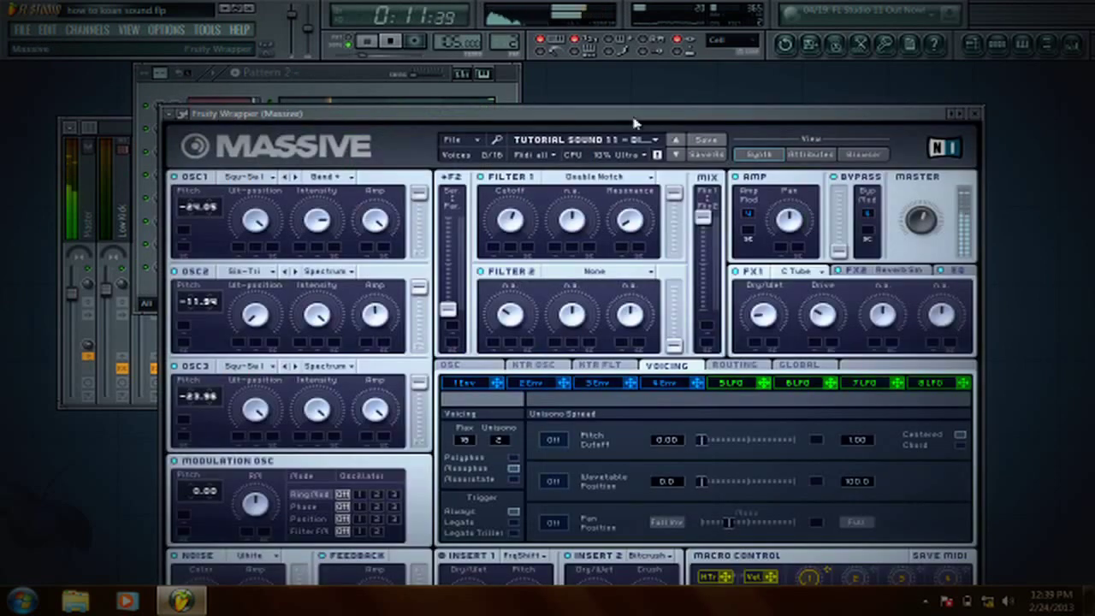
left_click(977, 113)
- Add a one-beat Pattern 1 clip on the playlist's Drum track just before bar 9 and play the song
left_click(971, 43)
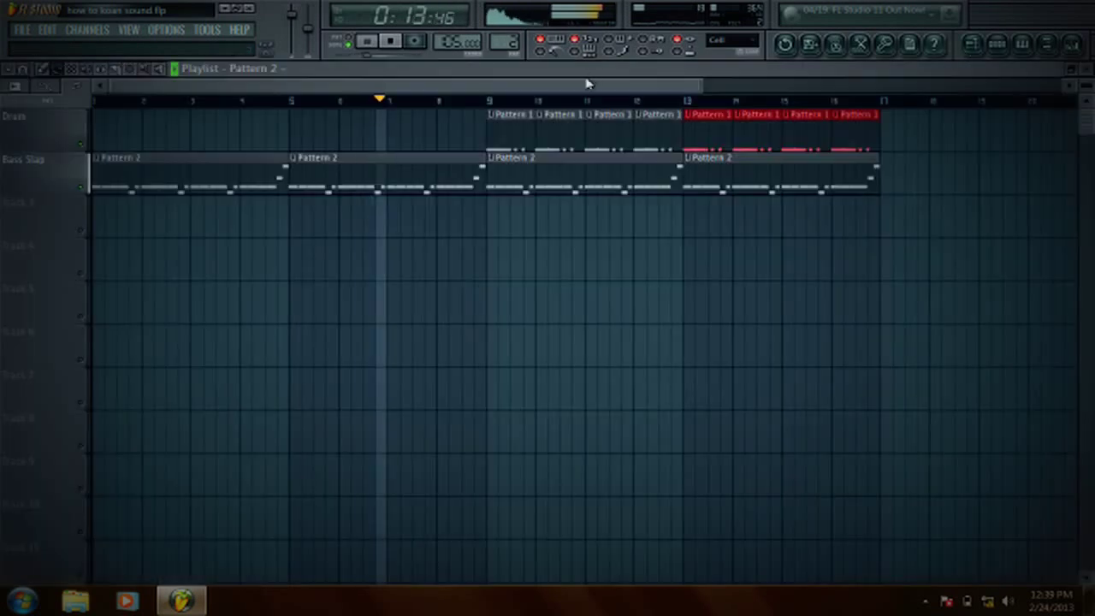
left_click_drag(440, 132, 476, 140)
scroll(465, 103, "up", 4)
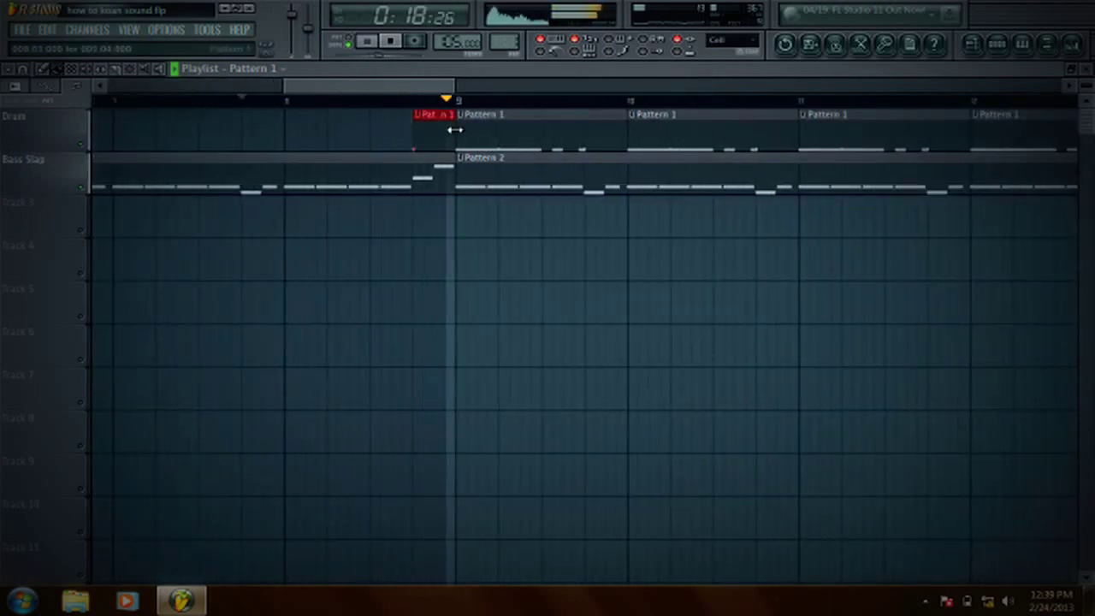
scroll(476, 111, "down", 4)
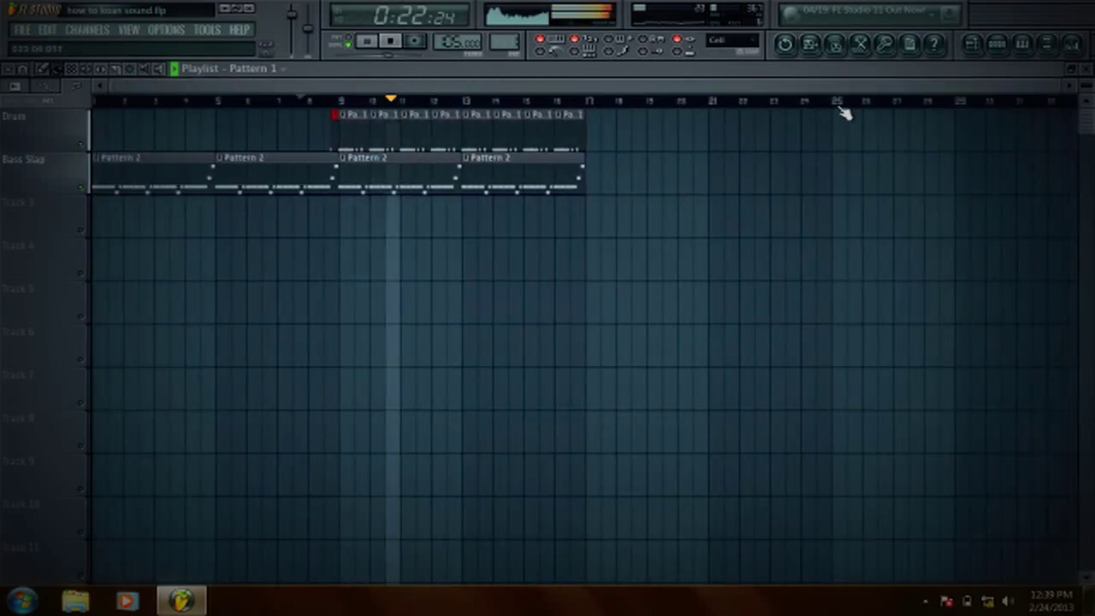
- Sidechain the High Kick mixer track to both the Slap Bass and Electro Bass tracks
left_click(1070, 43)
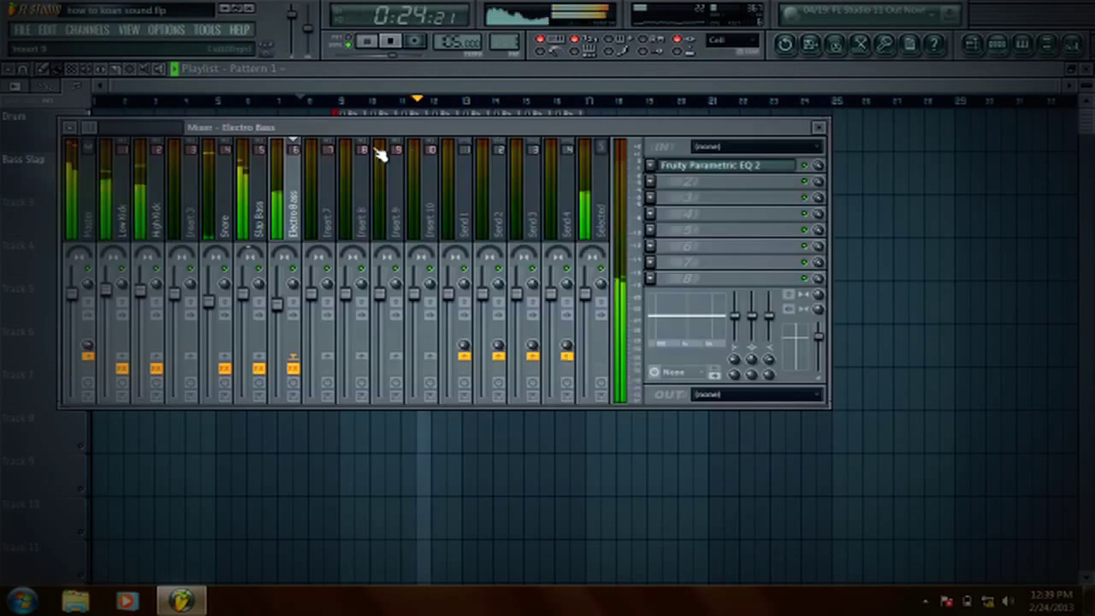
left_click_drag(305, 117, 347, 127)
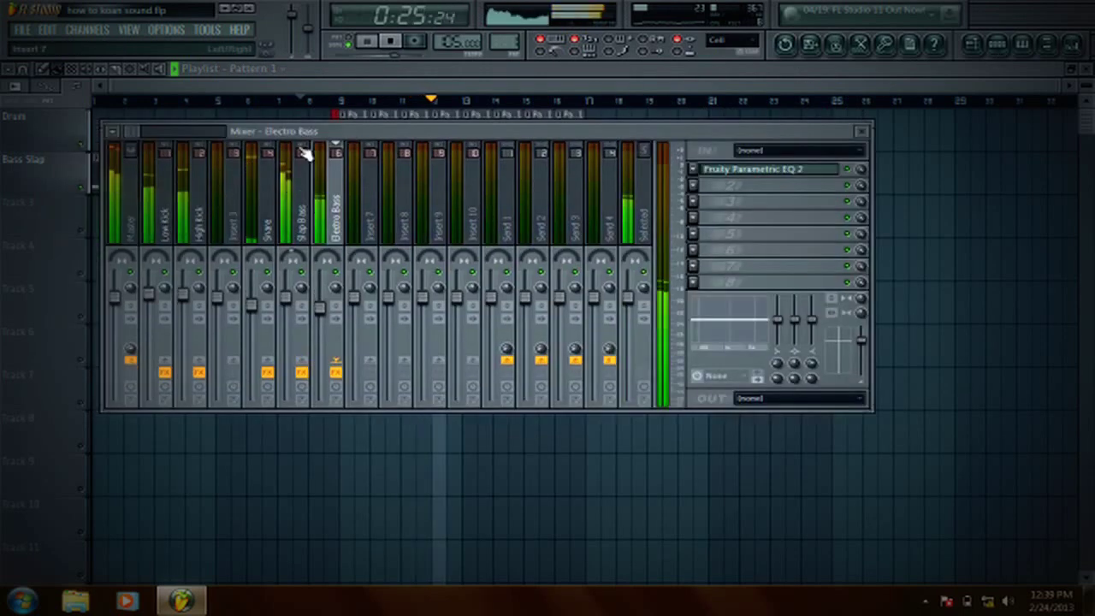
left_click(198, 228)
right_click(304, 368)
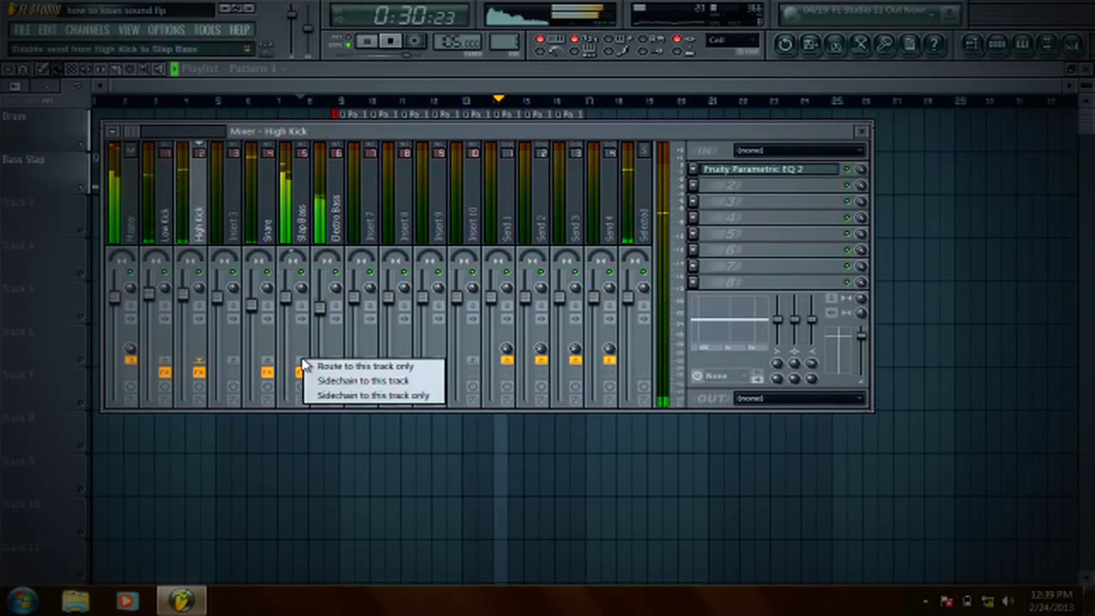
left_click(336, 377)
right_click(336, 373)
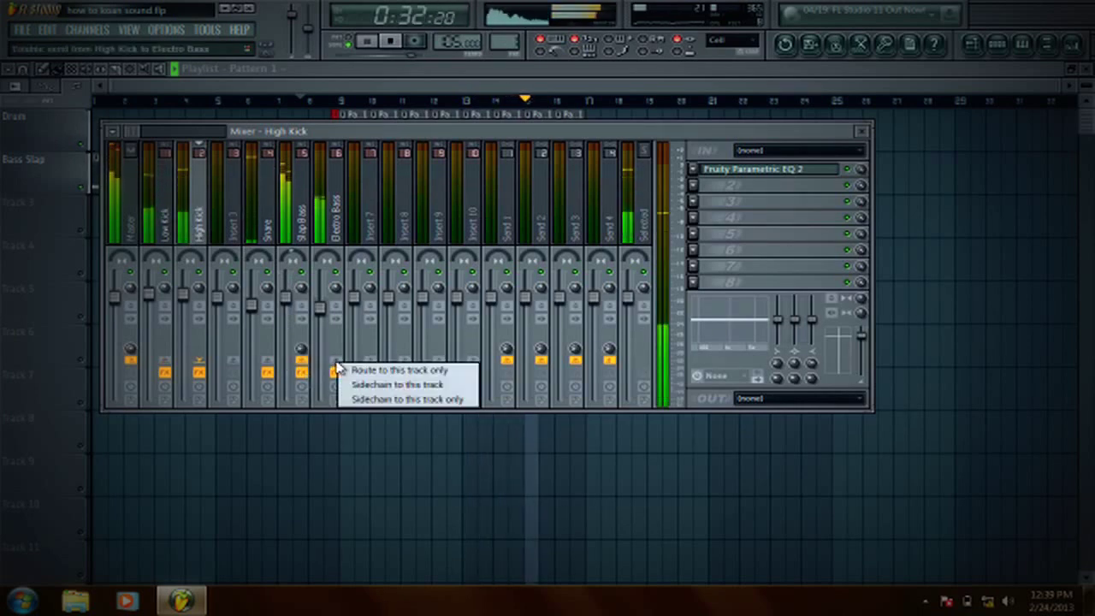
left_click(360, 382)
- Add Fruity Limiter in slot 8 of the Slap Bass track and set its compressor to sidechain input 1 with a low threshold
left_click(295, 227)
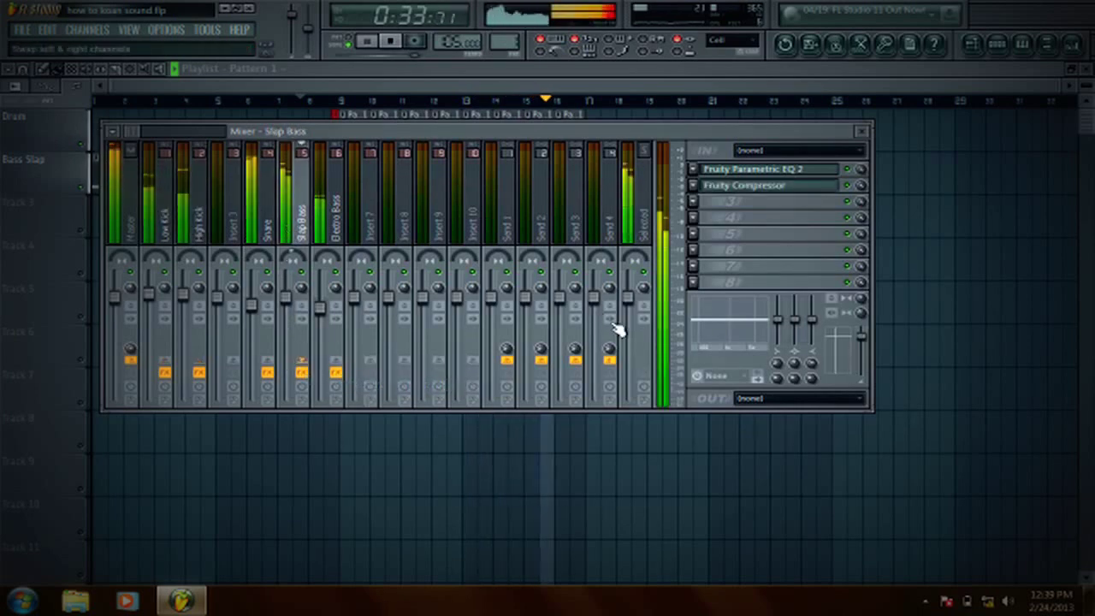
left_click(706, 284)
left_click(864, 503)
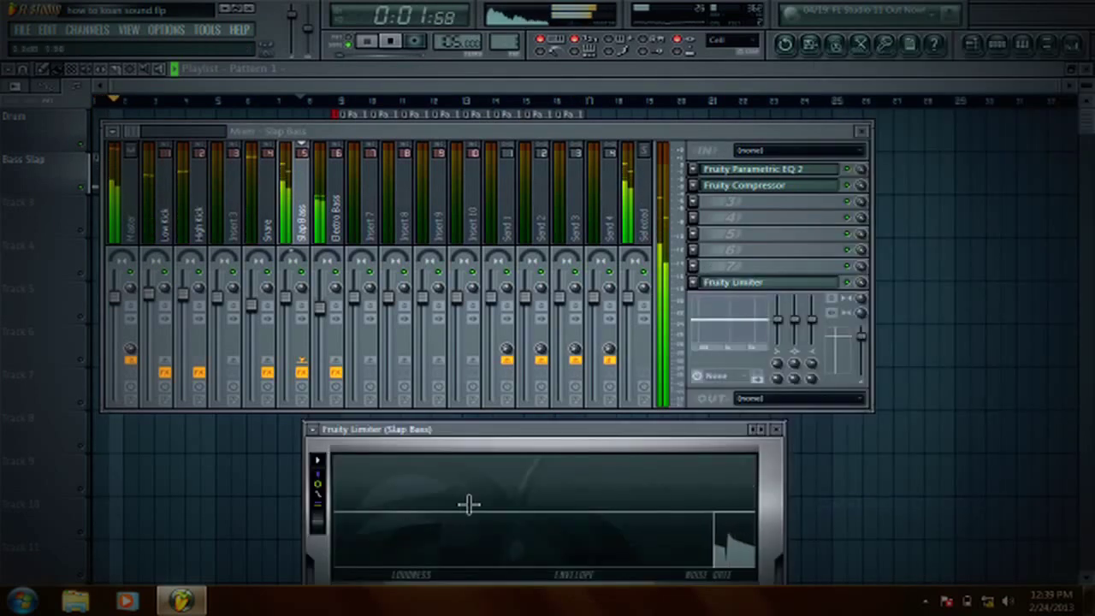
left_click(603, 488)
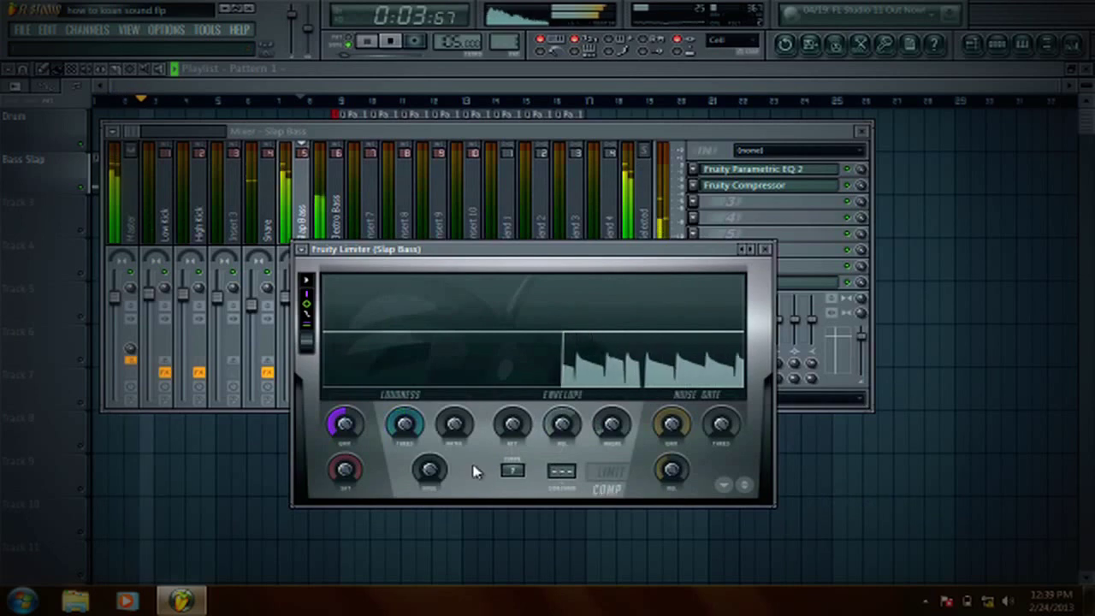
left_click_drag(404, 428, 405, 462)
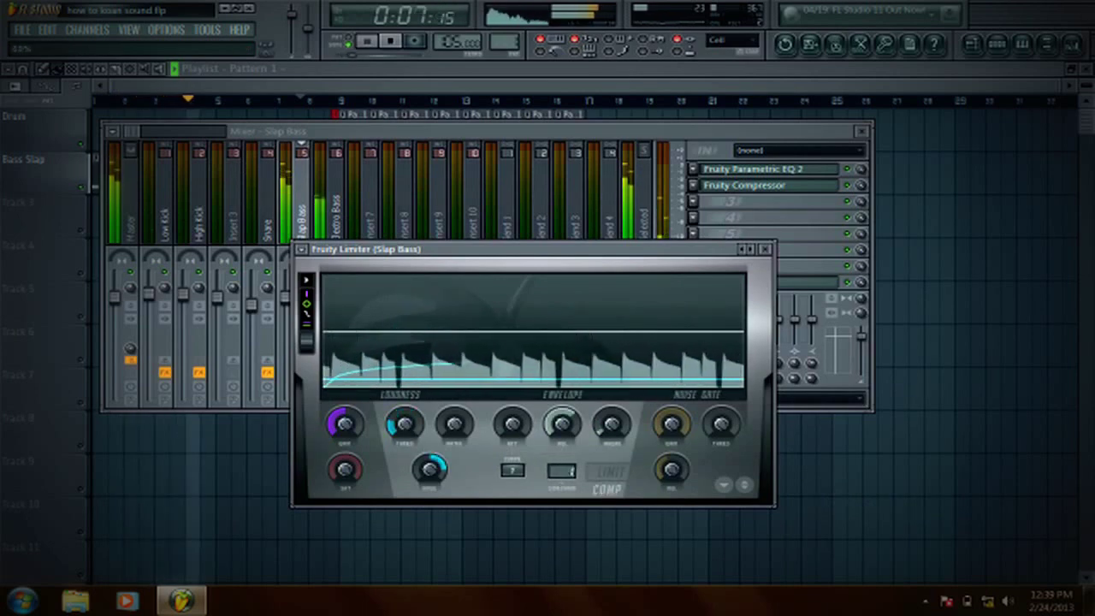
- Add Fruity Limiter in slot 8 of the Electro Bass track and set its sidechained compressor to a higher knee and low threshold
left_click(335, 186)
left_click(703, 280)
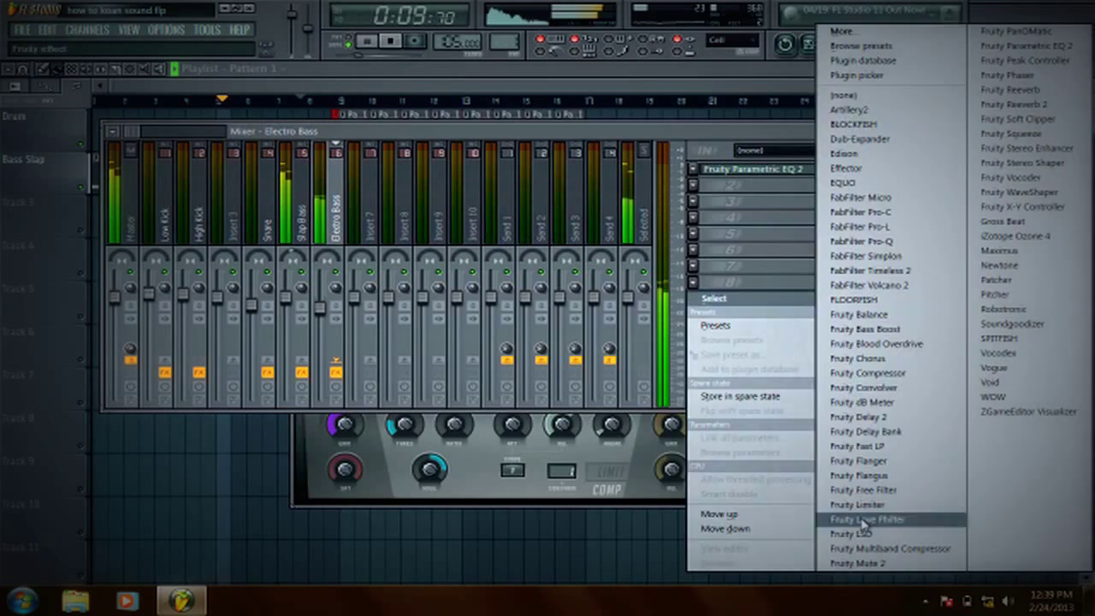
left_click(807, 506)
left_click_drag(436, 446, 426, 238)
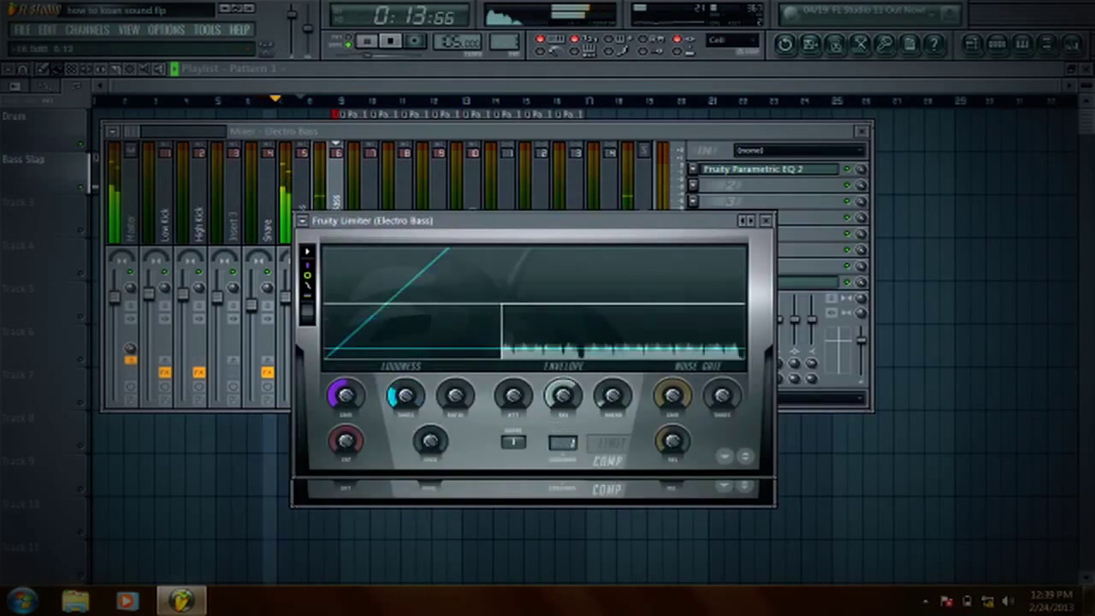
mouse_move(405, 395)
left_mouse_down()
mouse_move(414, 408)
mouse_move(408, 394)
left_mouse_up()
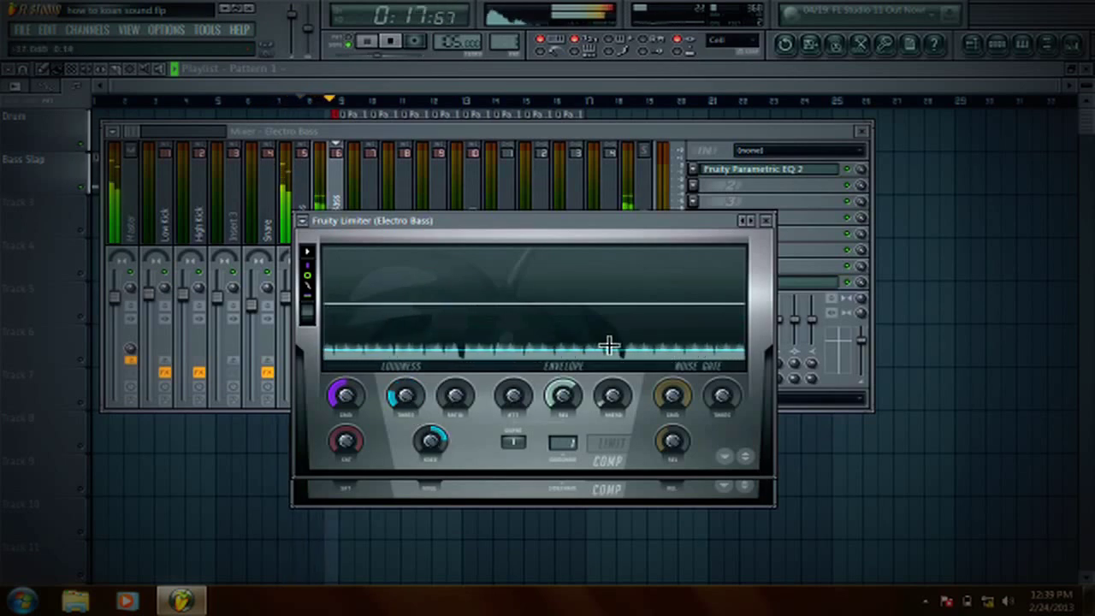
left_click_drag(406, 395, 405, 427)
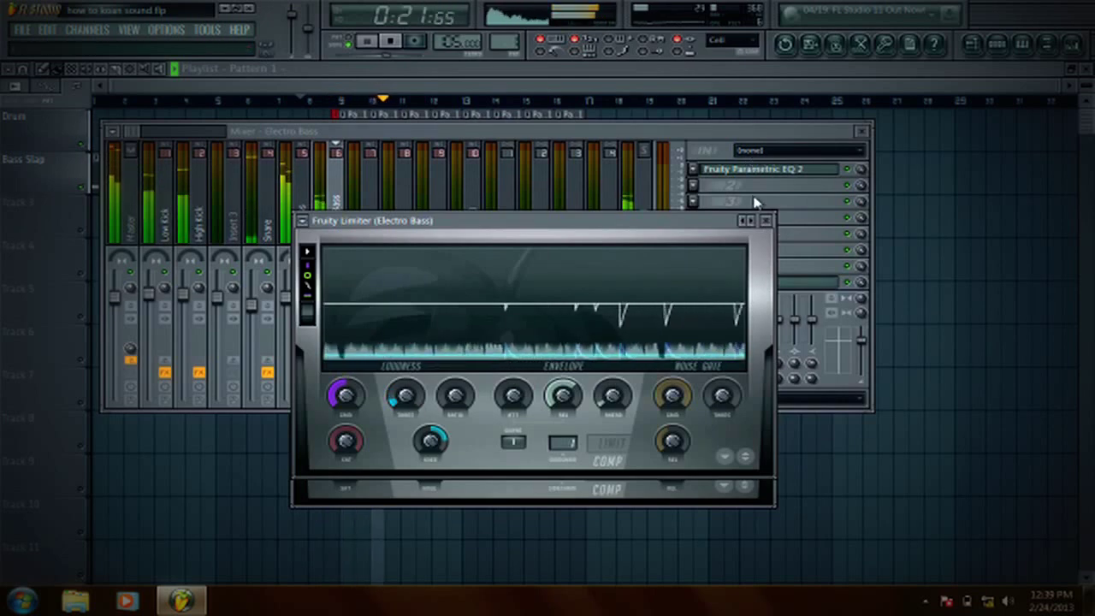
- Lower the compressor threshold of the Slap Bass track's Fruity Limiter further and close the plugin
left_click(301, 196)
left_click(766, 265)
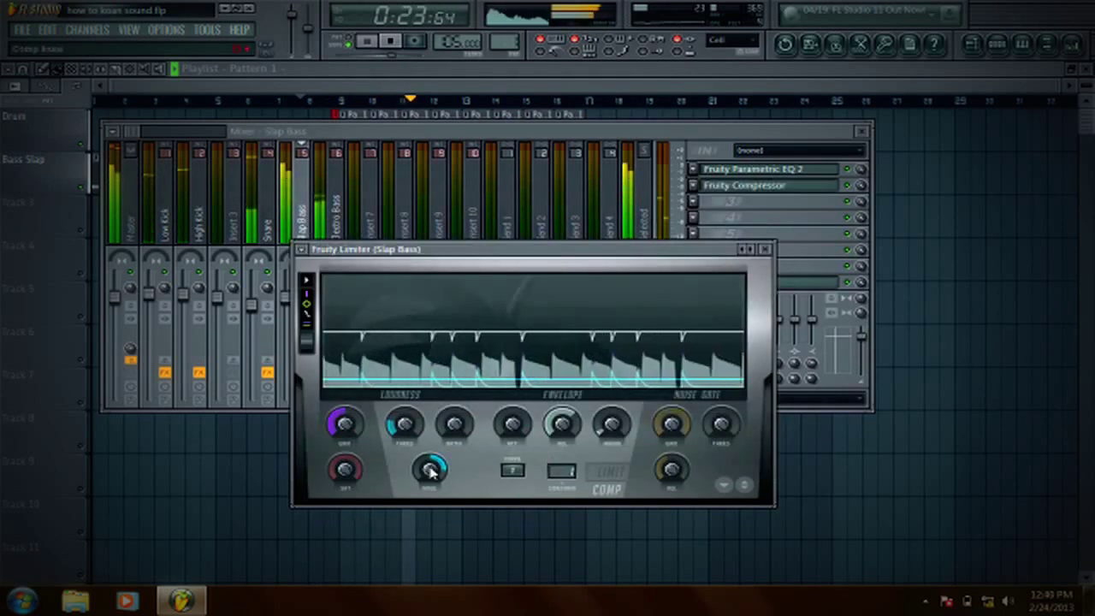
left_click_drag(405, 423, 404, 445)
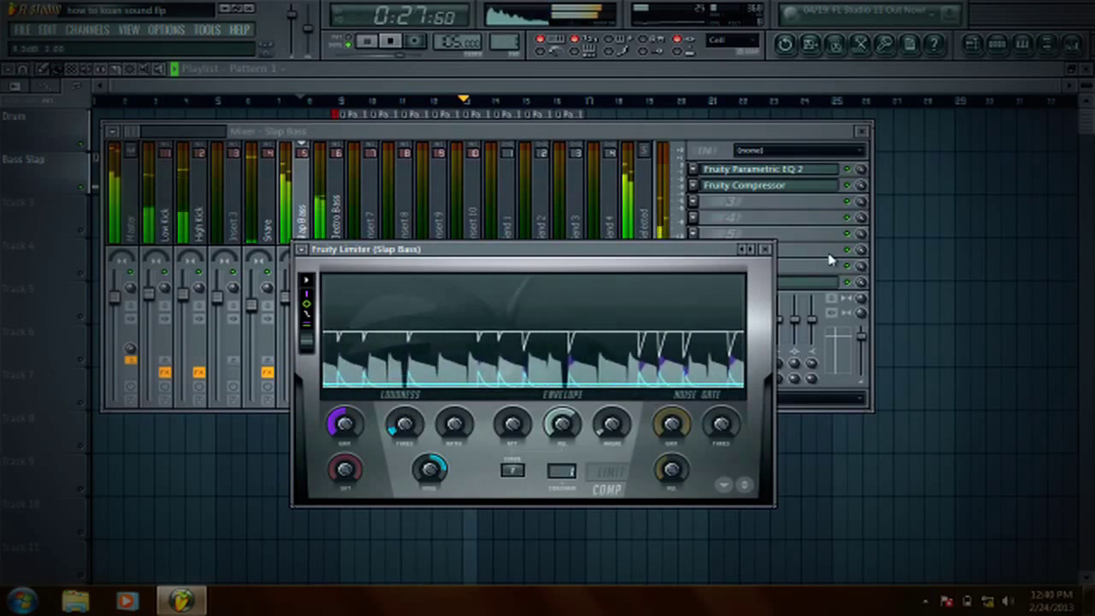
left_click(765, 249)
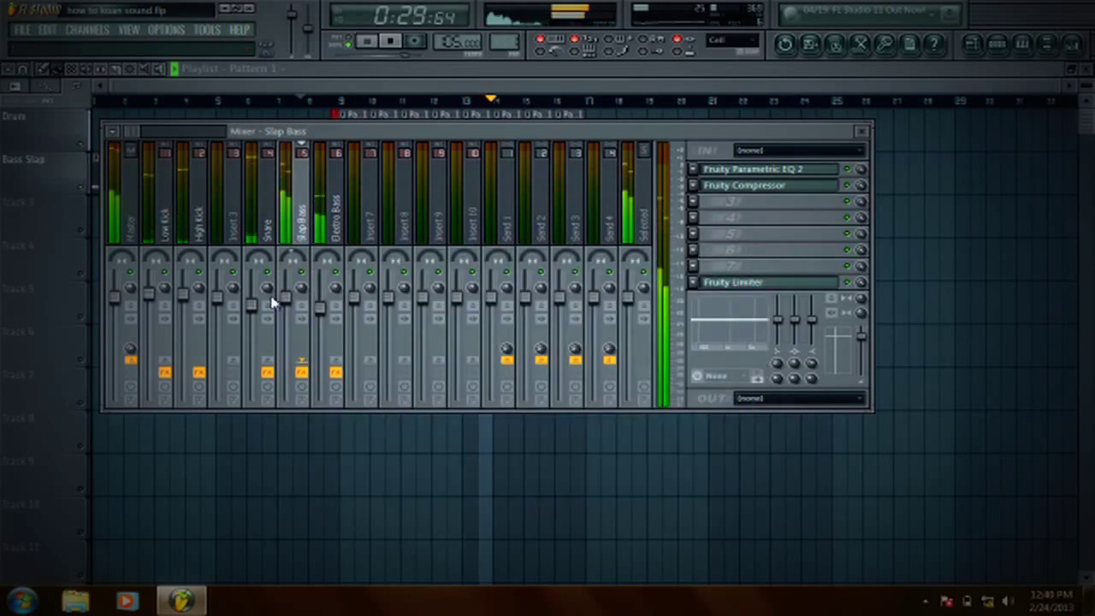
- Raise the Slap Bass and Electro Bass faders slightly, and close the mixer with playback stopped
left_click(322, 304)
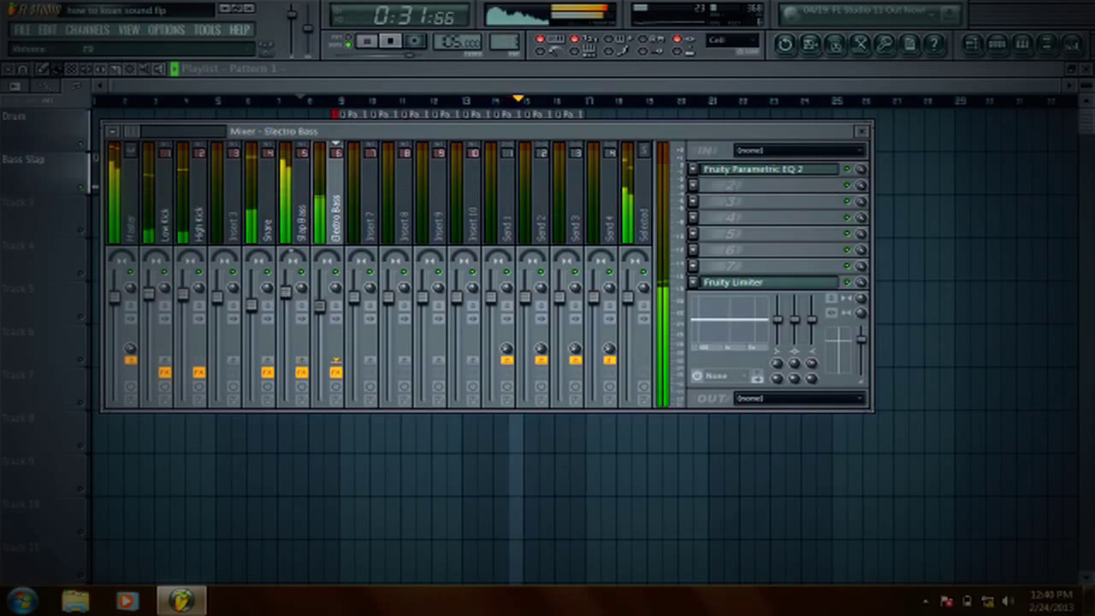
left_click(861, 131)
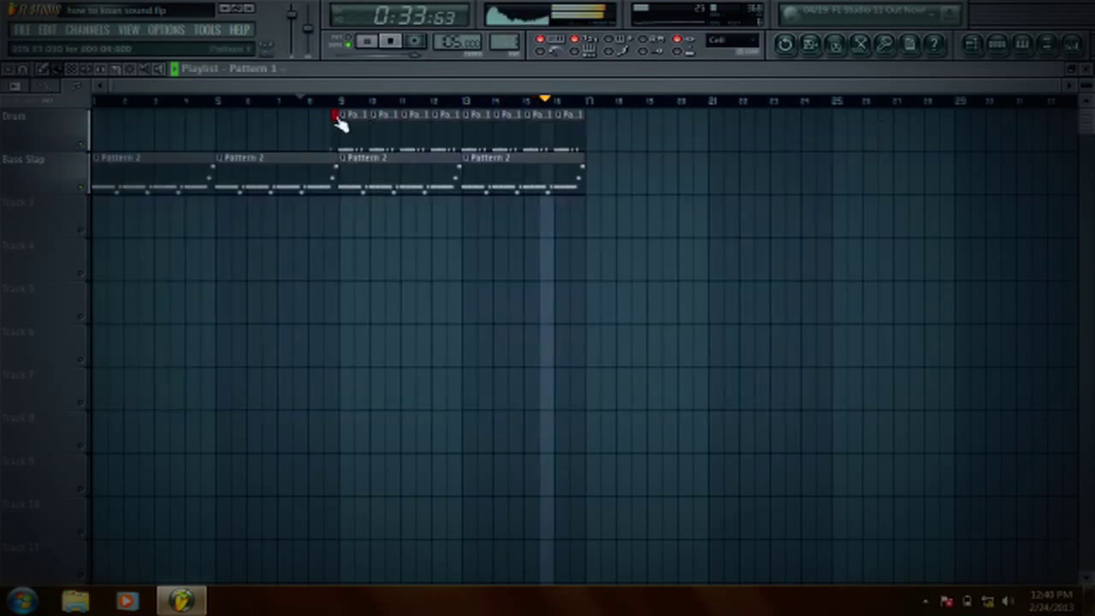
left_click(390, 42)
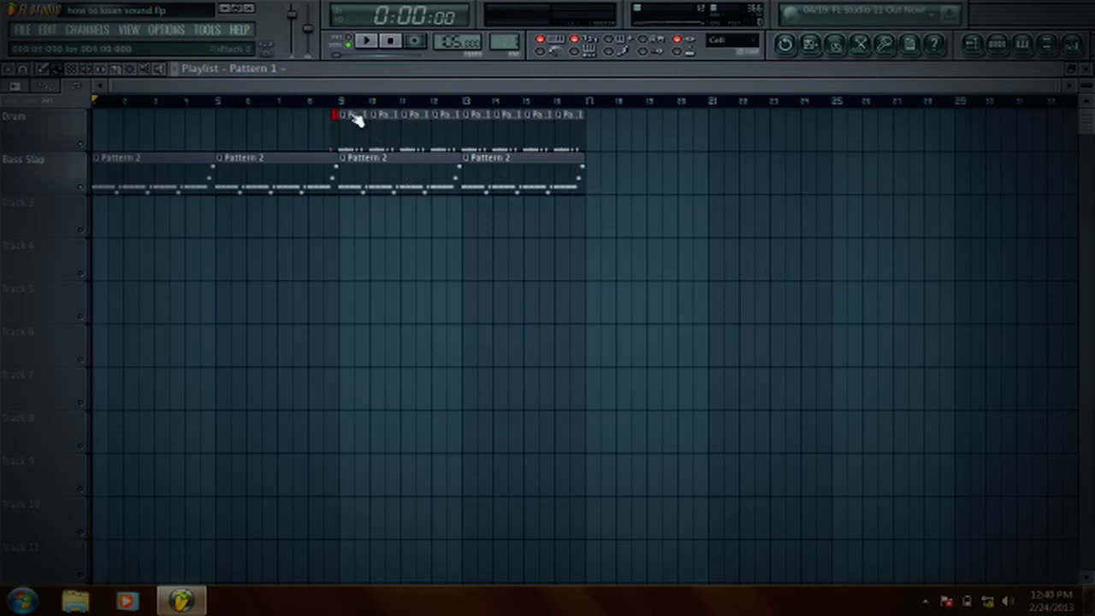
- Enlarge the playlist around the short Pattern 1 clip on the Drum track just before bar 9
scroll(373, 103, "up", 3)
scroll(887, 111, "up", 3)
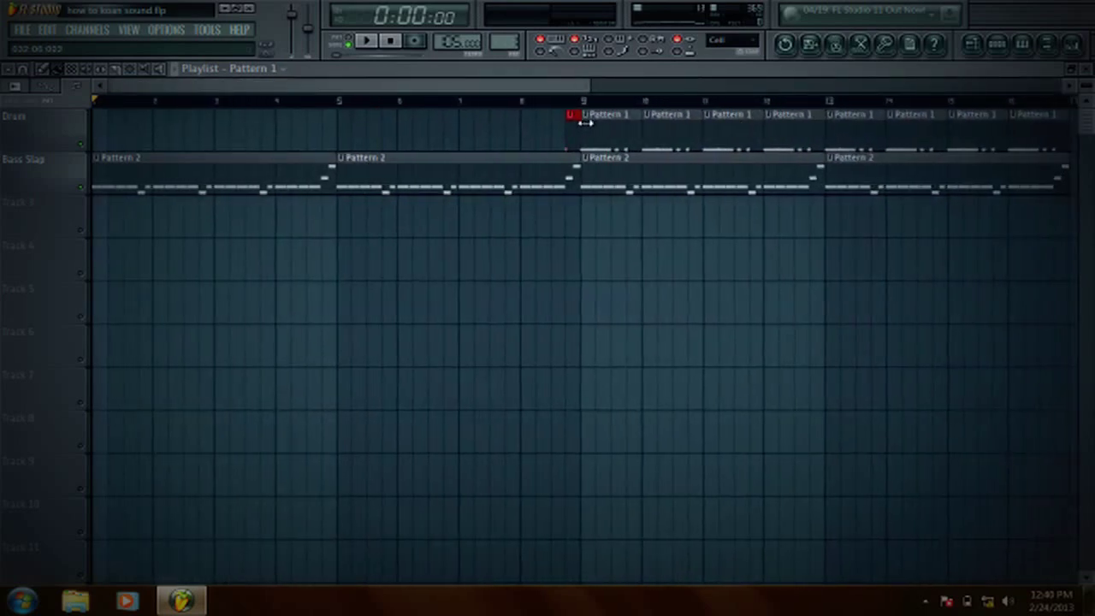